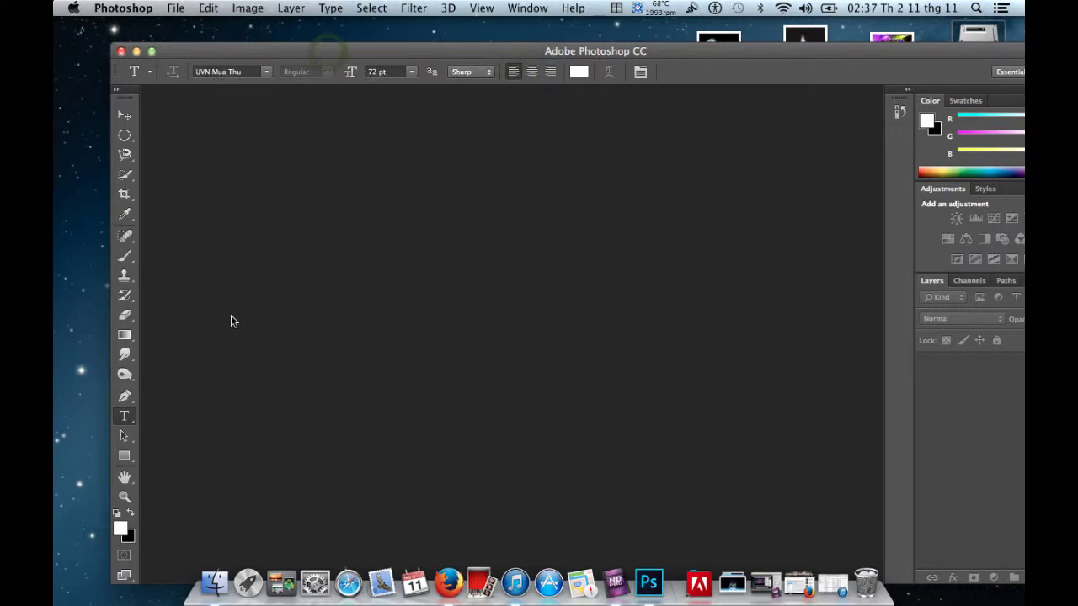
drag(749, 58, 701, 46)
click(530, 60)
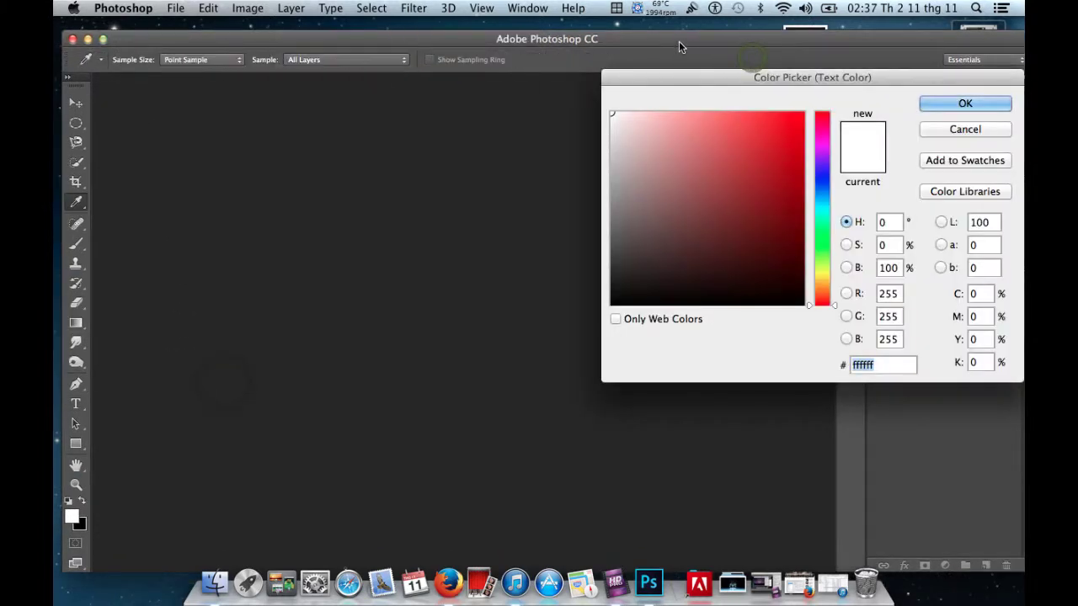
click(946, 133)
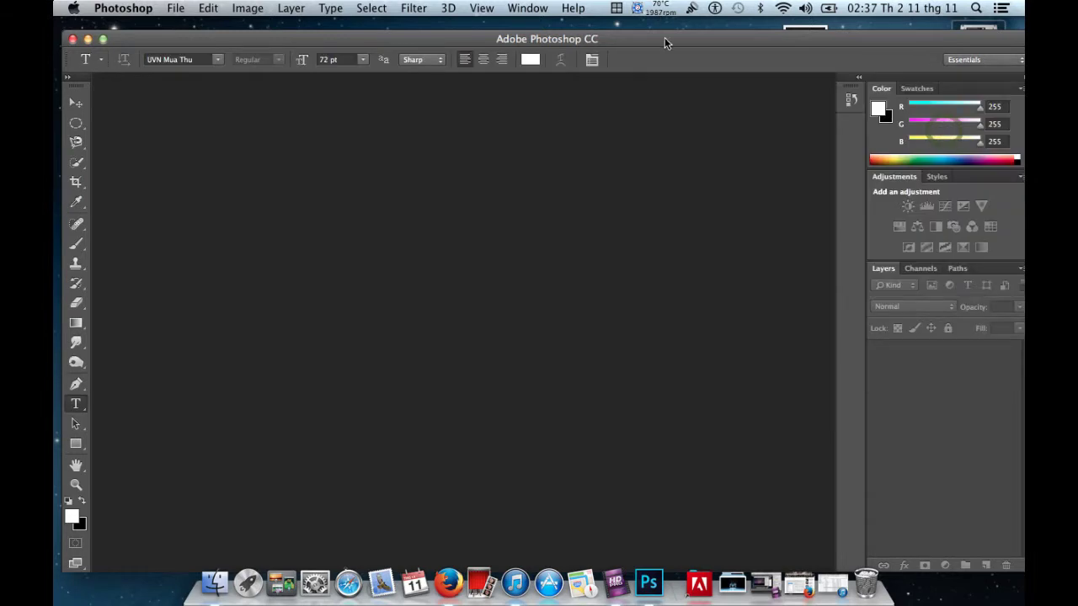
Create a new 1024 × 1024 pixel RGB document at 144 pixels/inch, filled with the black background colour
click(176, 11)
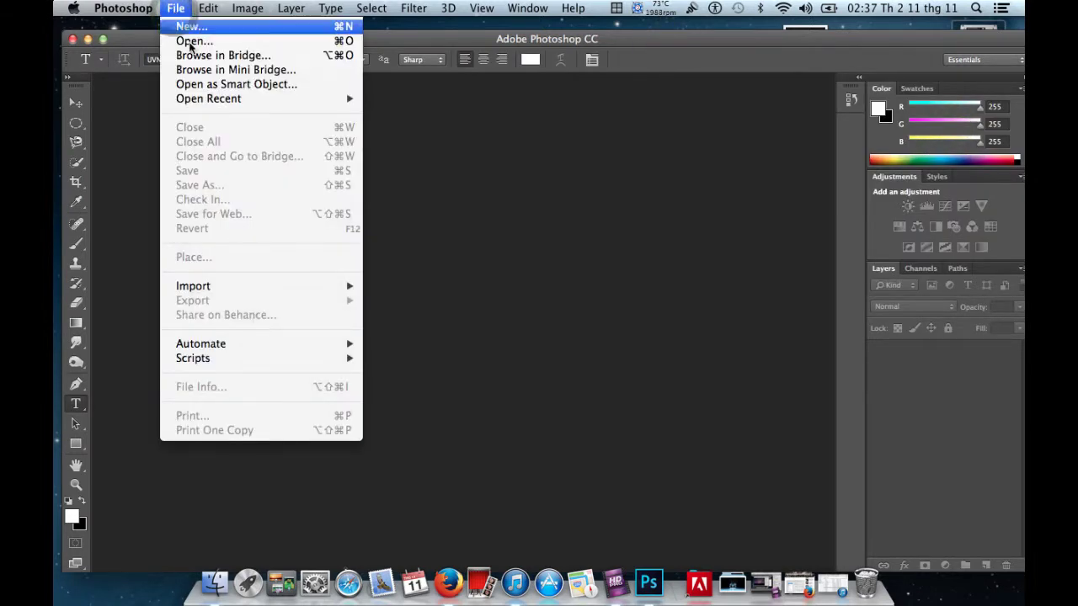
click(193, 32)
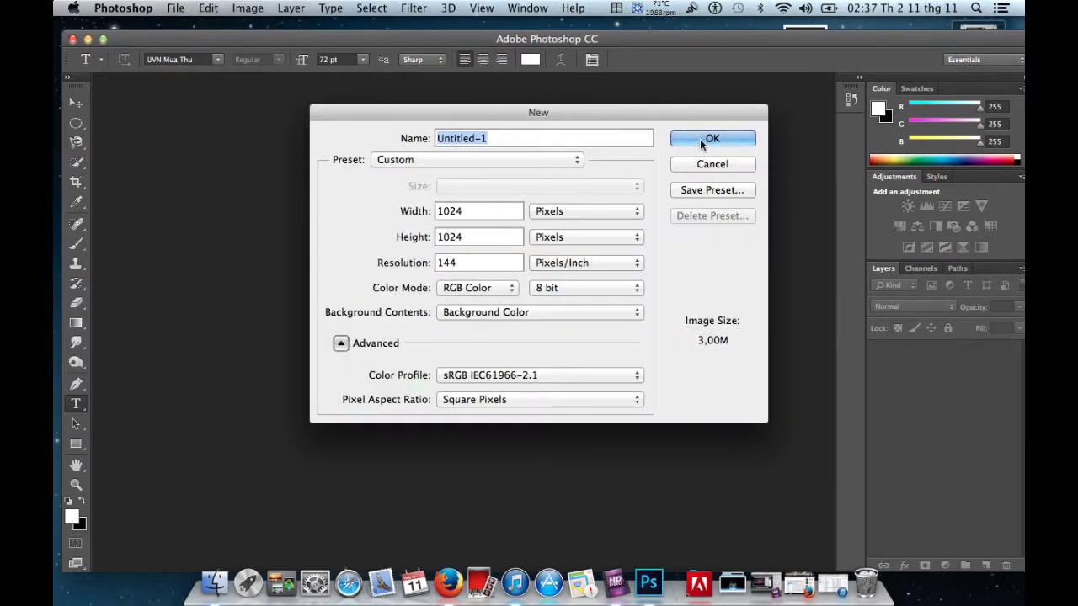
click(699, 139)
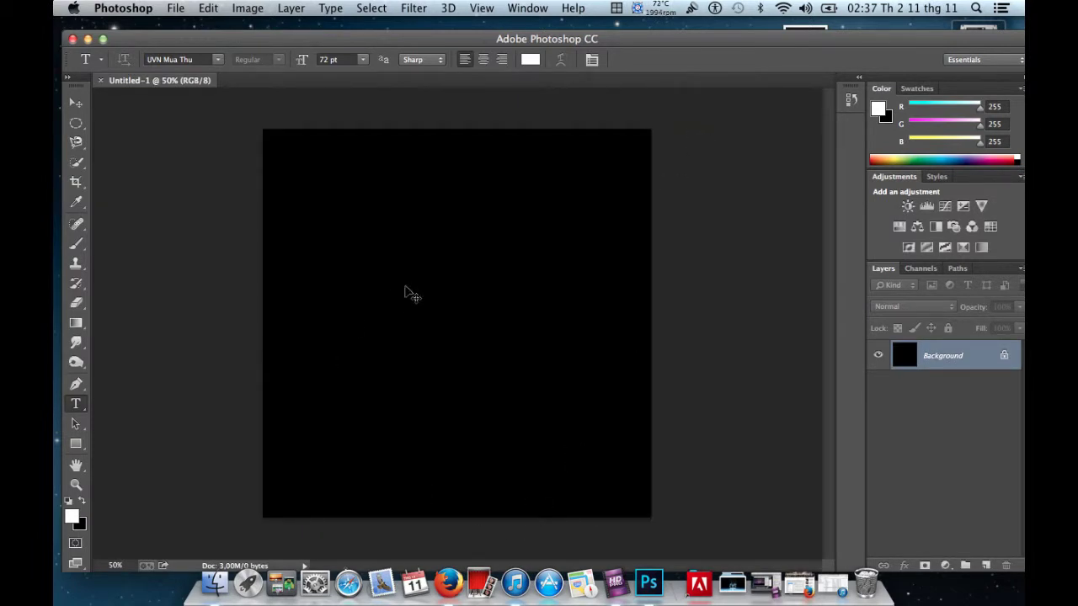
Add a white letter "L" to the canvas as a text layer in UVN Mua Thu at 72 pt
scroll(410, 280, up, 3)
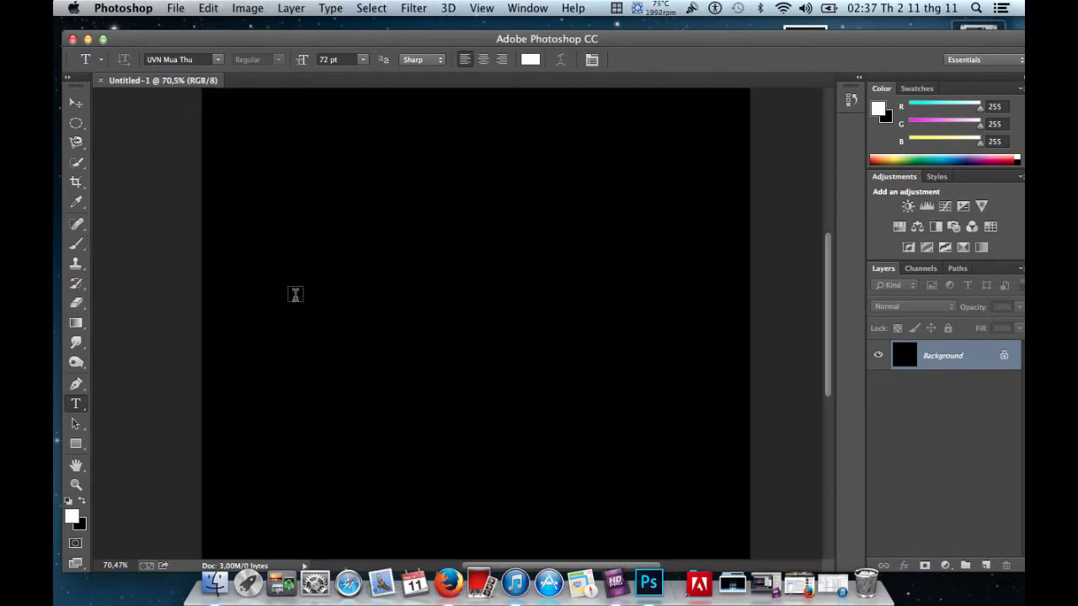
click(294, 211)
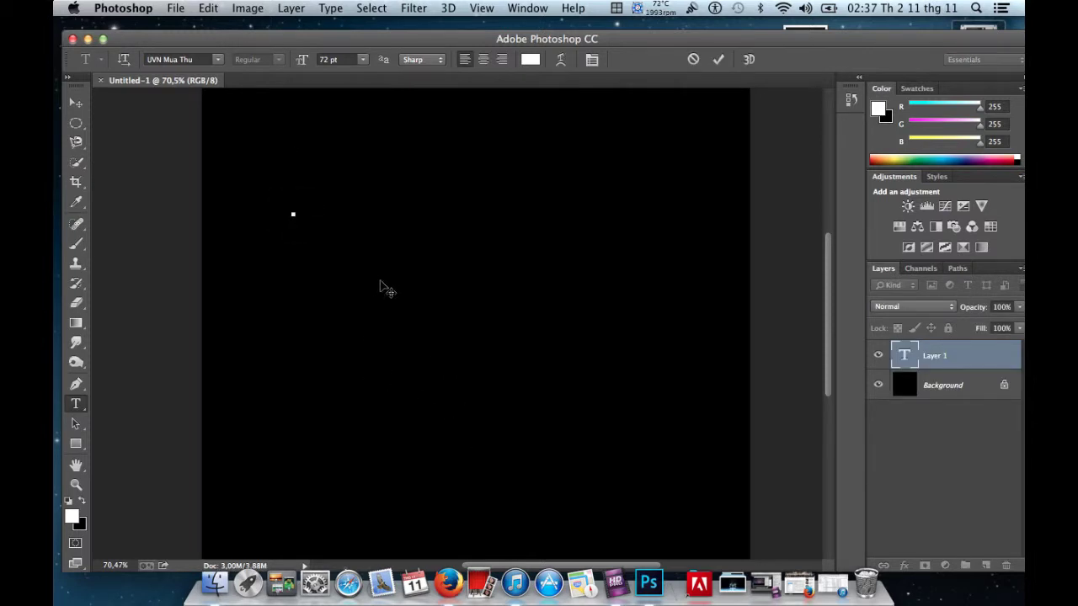
text(L)
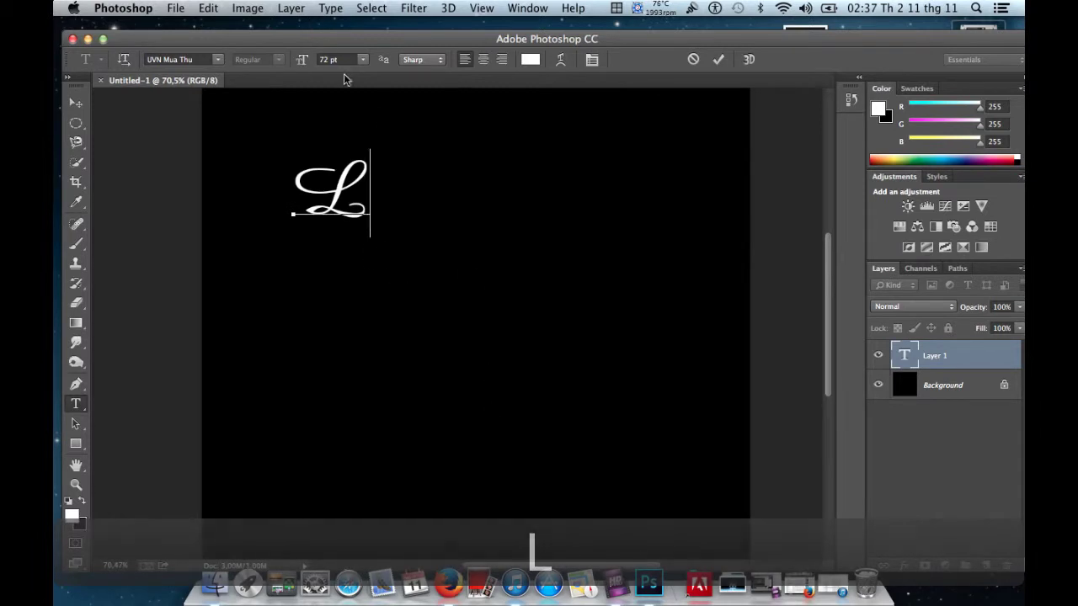
click(720, 59)
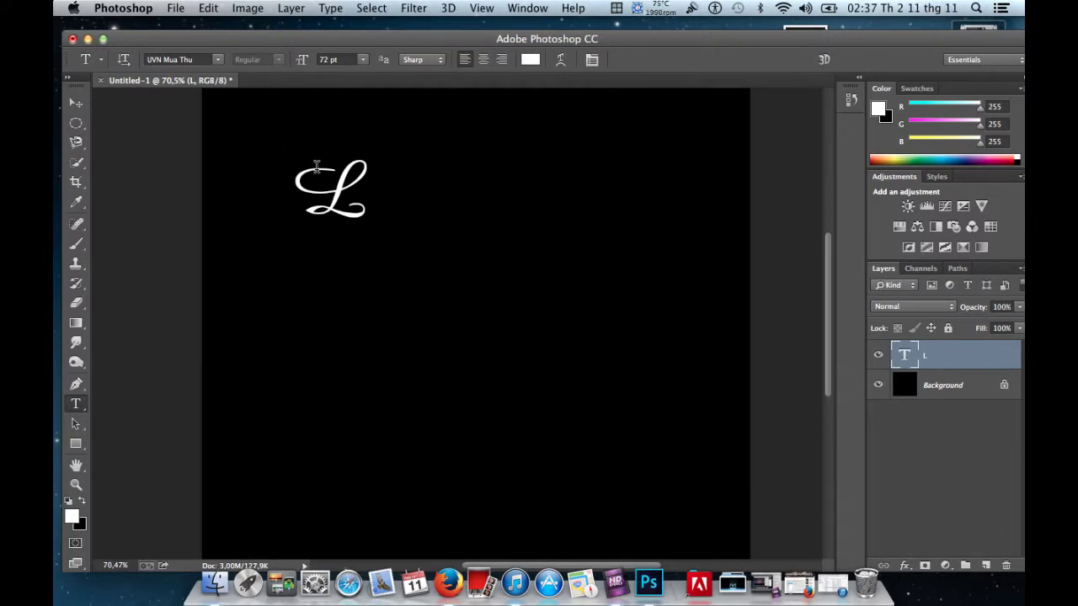
Scale the letter L proportionally to about 418% so it fills most of the canvas
key(super+t)
drag(369, 235, 653, 482)
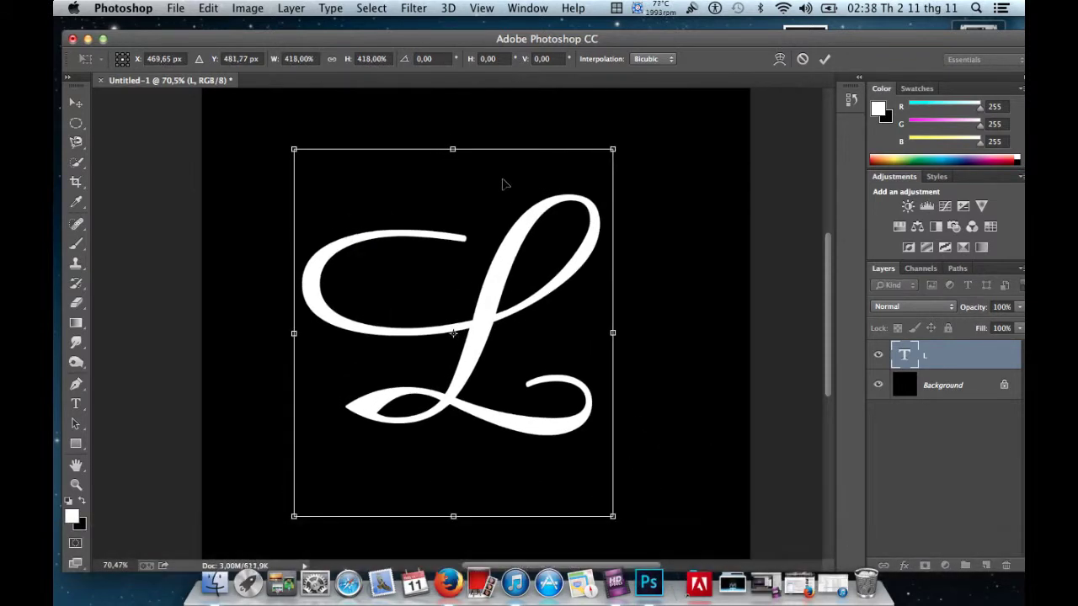
click(825, 60)
Open the blending options of the L text layer and enable the Outer Glow effect
right_click(901, 360)
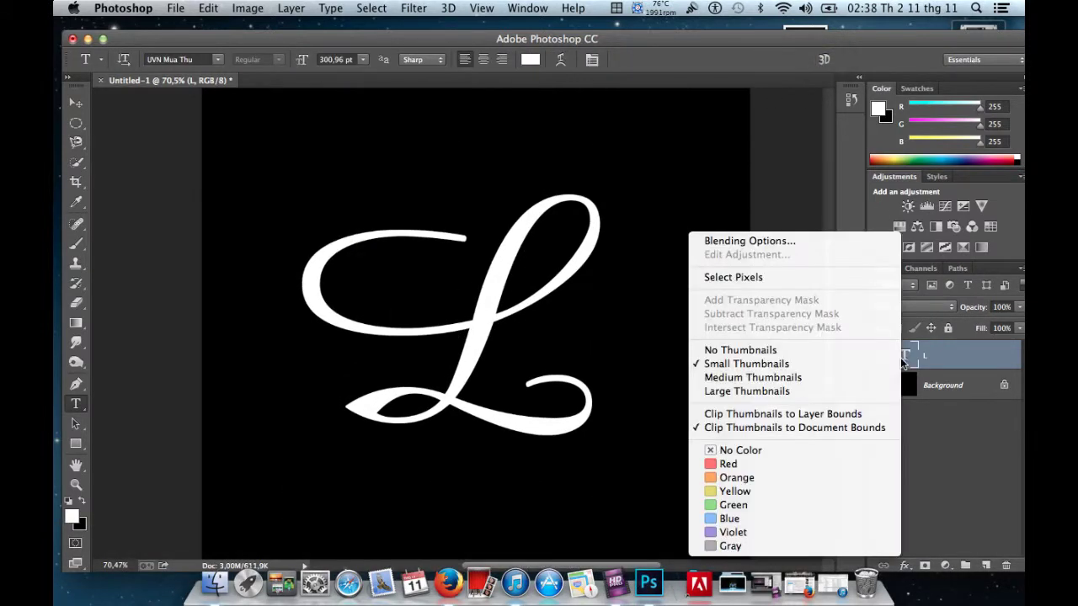
click(827, 240)
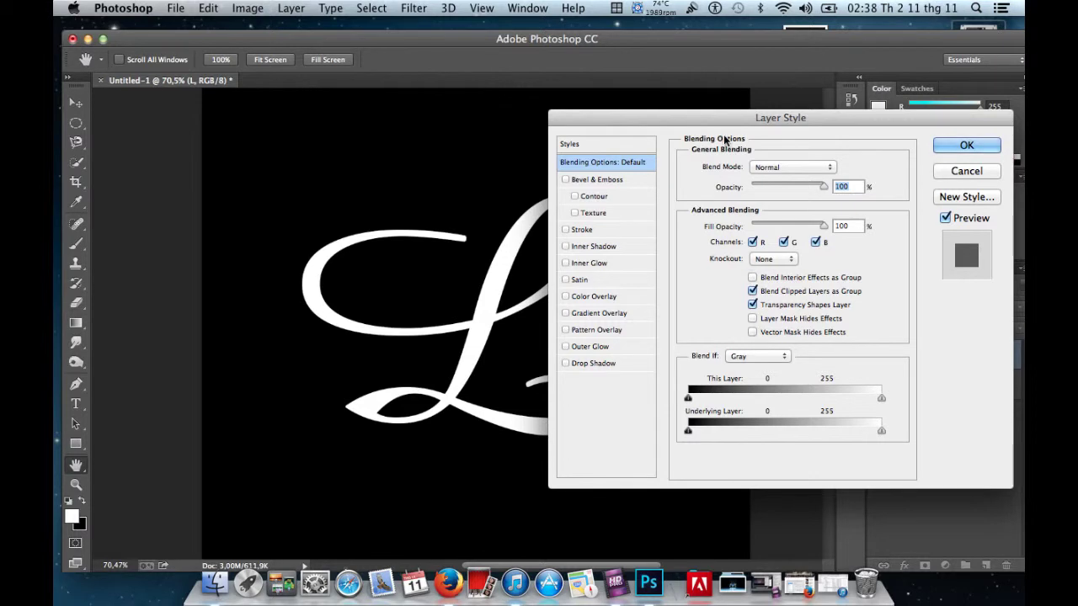
drag(714, 118, 694, 102)
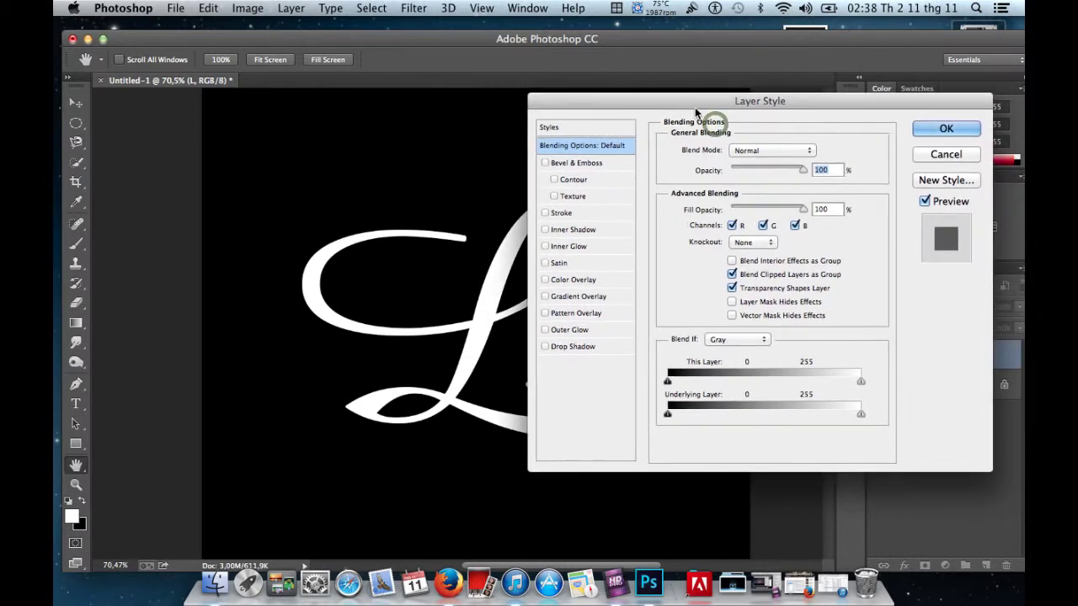
click(572, 329)
drag(728, 104, 743, 106)
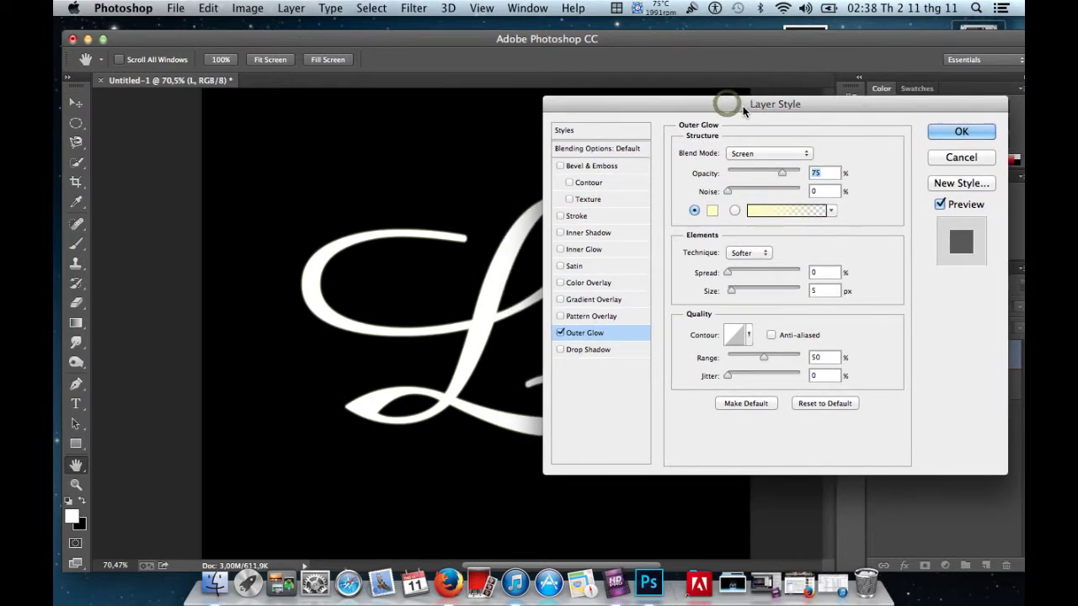
Set the Outer Glow colour to #f70300 and its size to 18 px
click(714, 210)
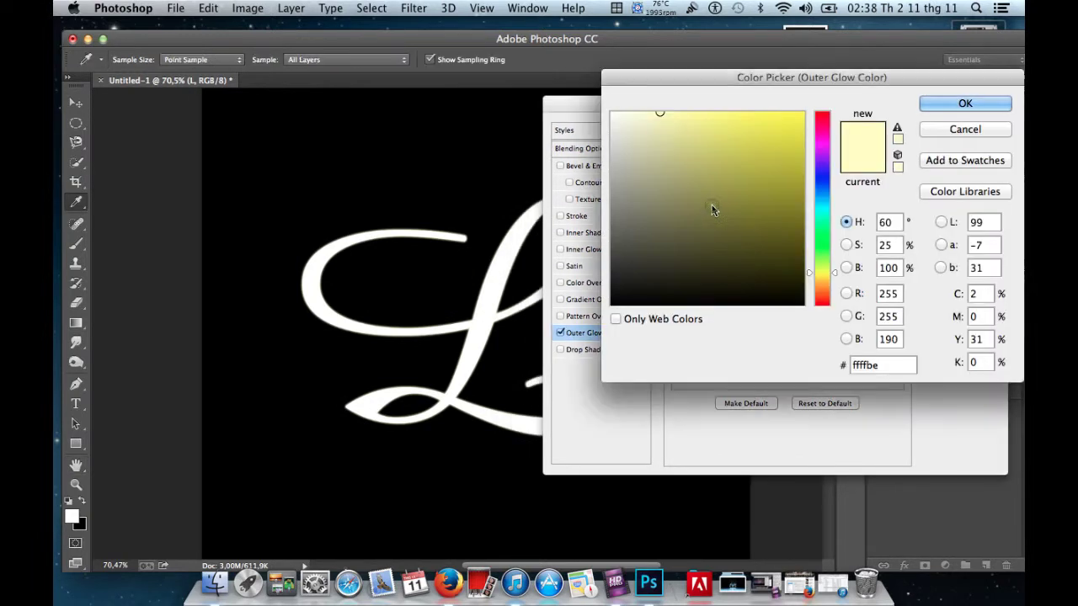
click(821, 115)
drag(798, 123, 802, 113)
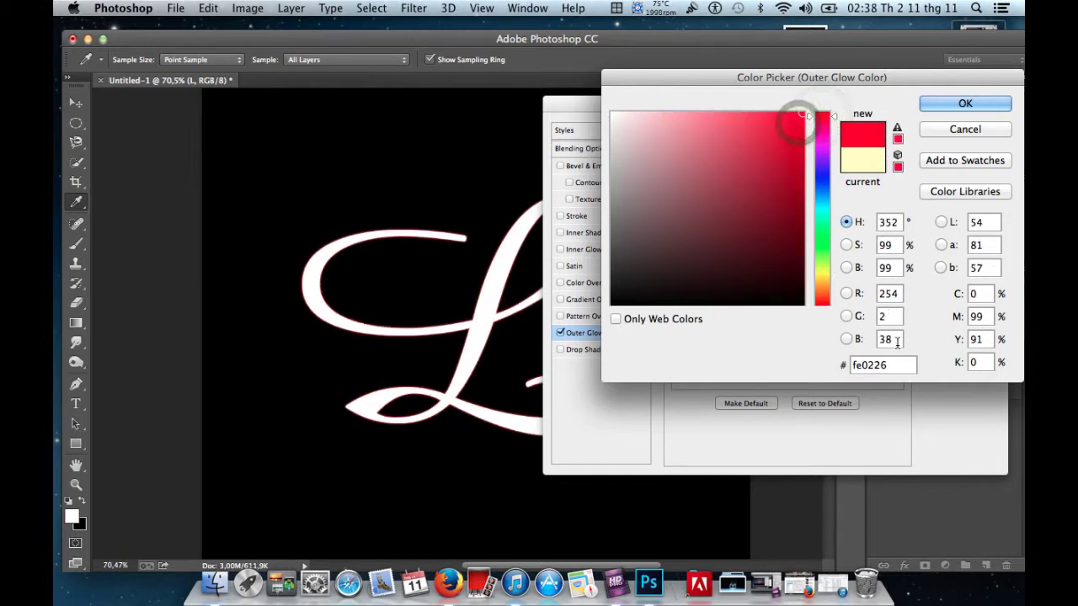
drag(899, 364, 767, 362)
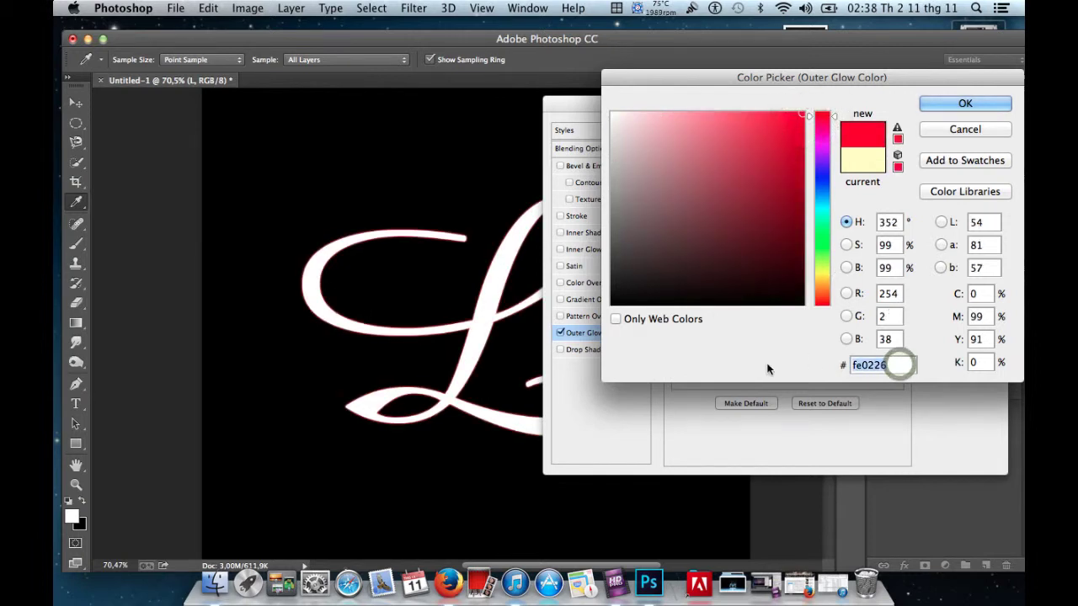
text(f7)
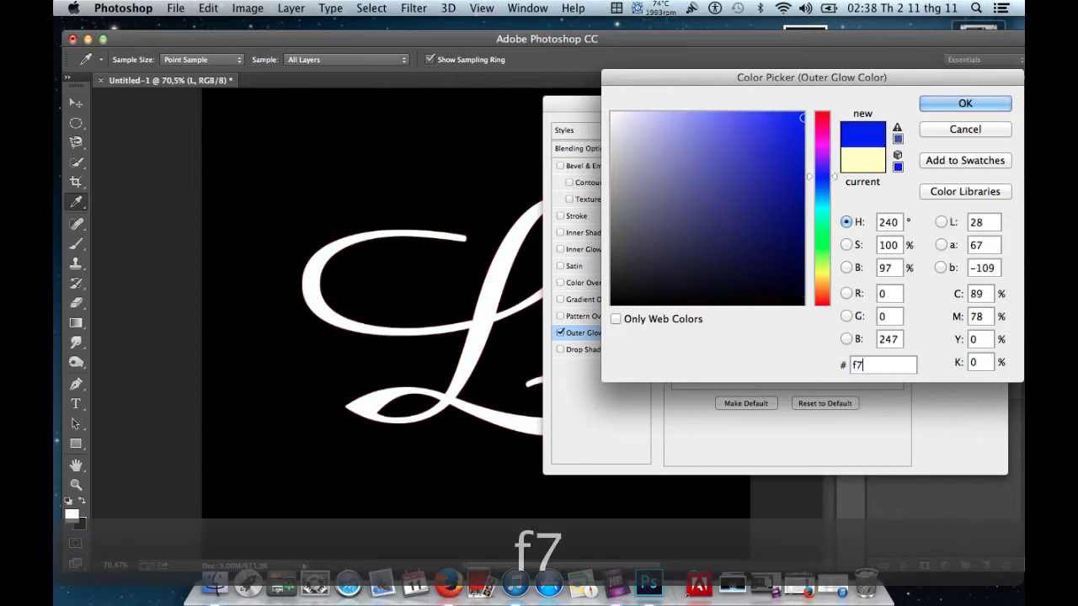
text(0300)
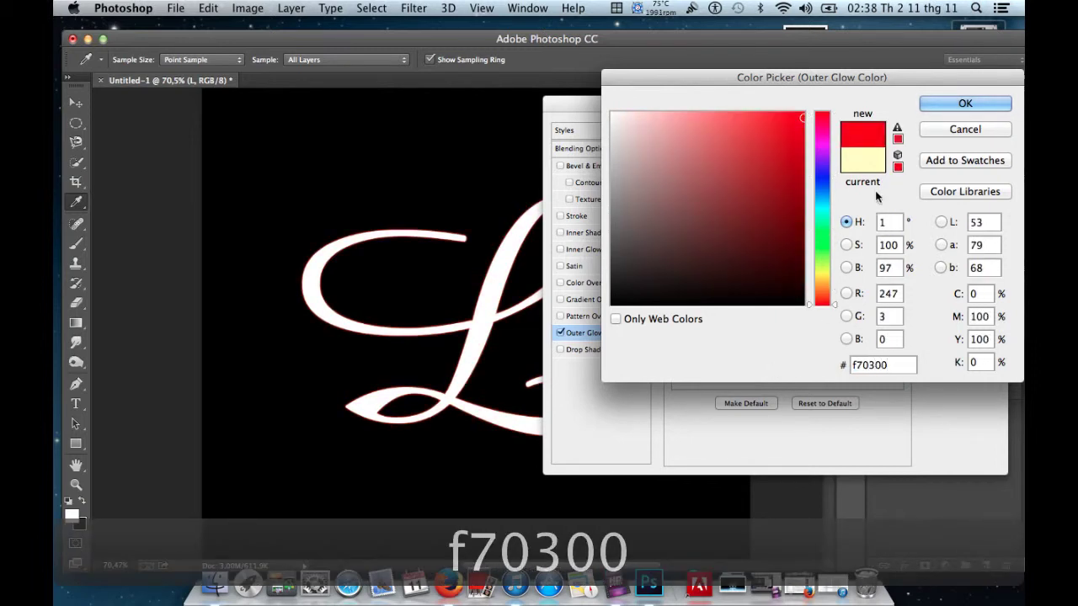
click(938, 101)
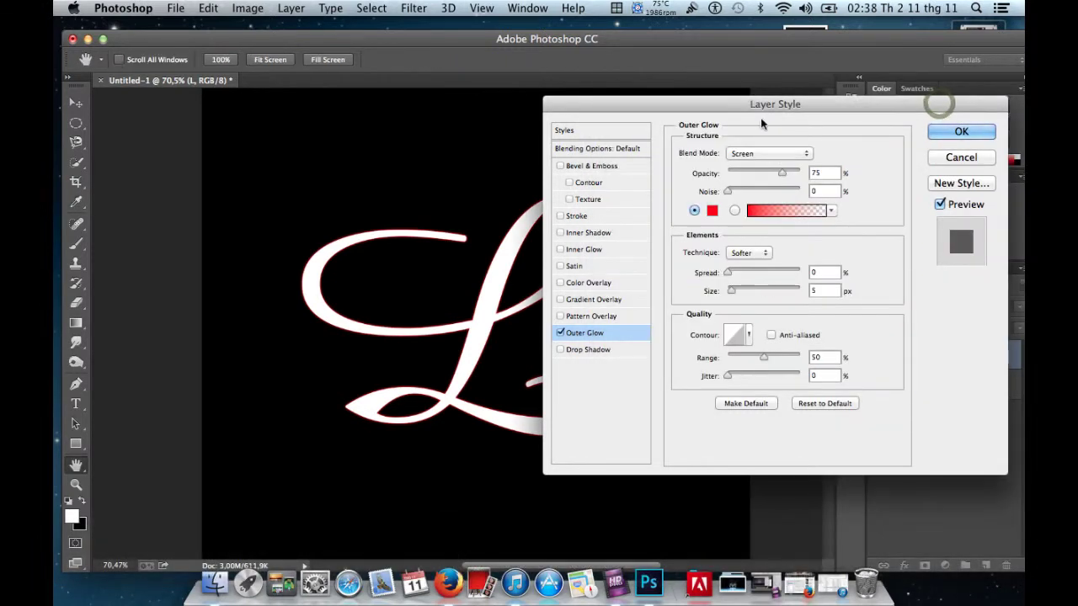
drag(787, 111, 871, 118)
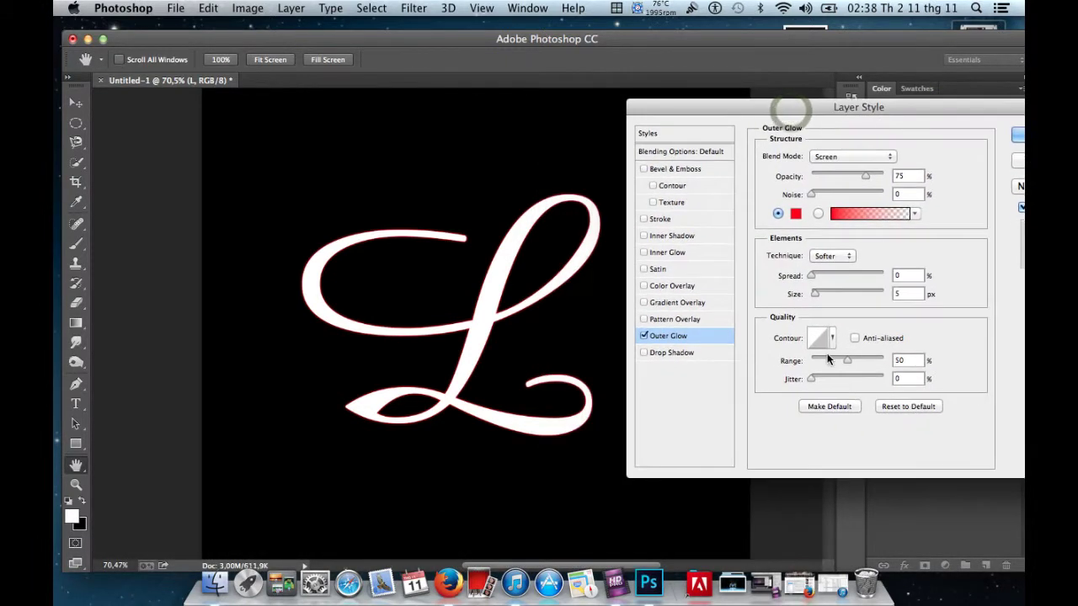
drag(813, 296, 820, 295)
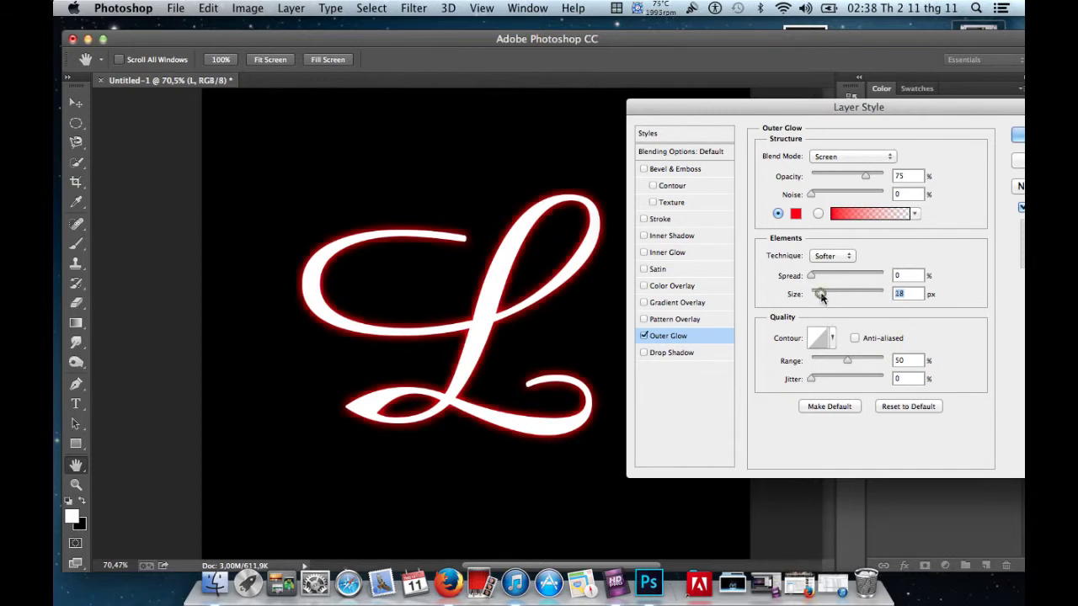
Add a Color Overlay to the L layer's style and set its colour to #cd7e2e
click(675, 287)
drag(916, 109, 854, 109)
click(857, 159)
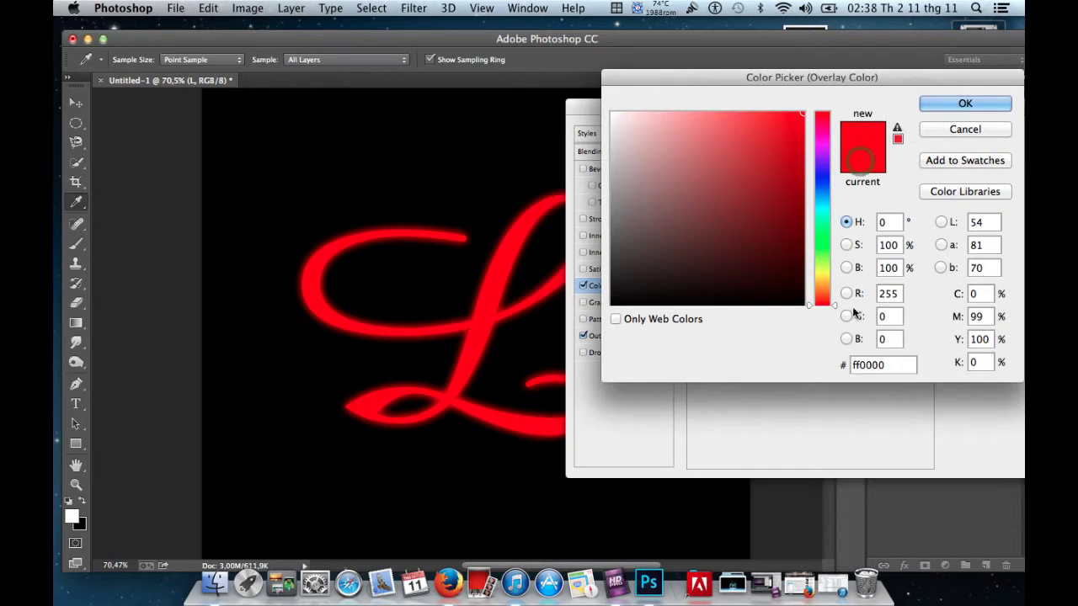
click(897, 365)
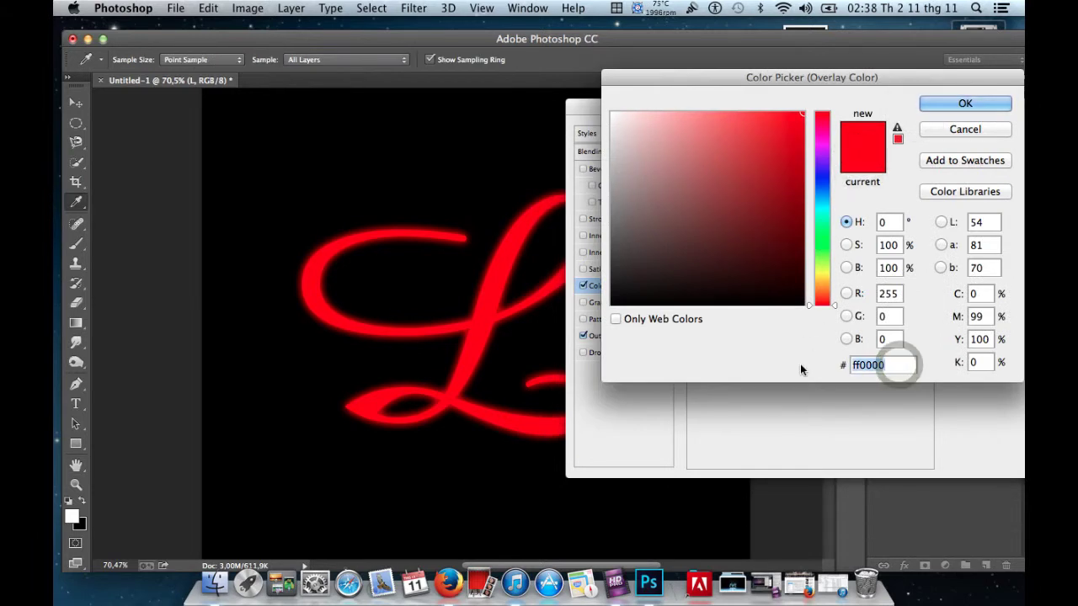
text(cd)
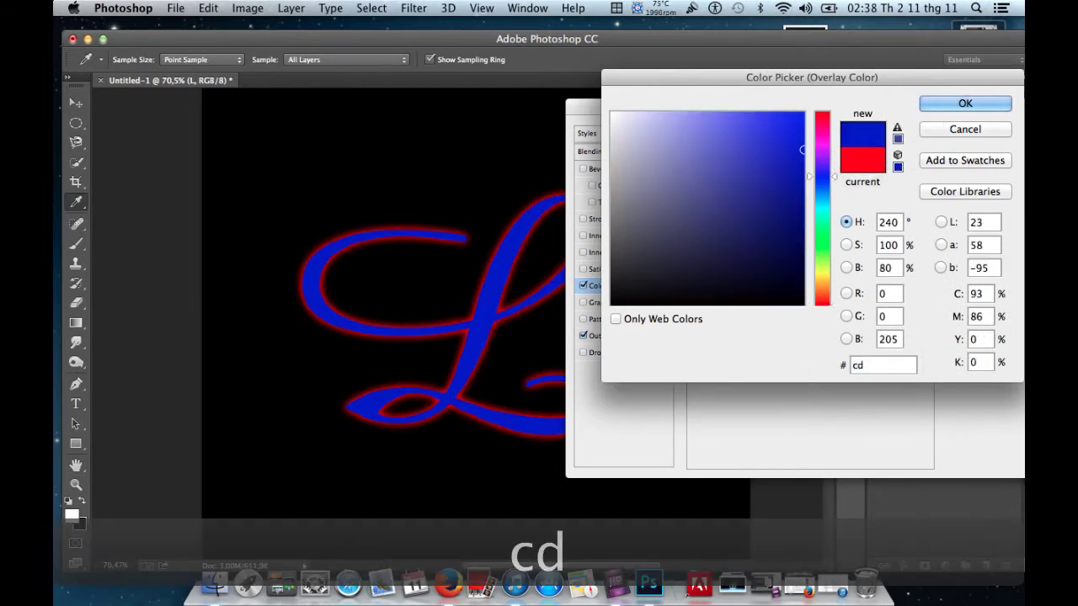
text(7e2e)
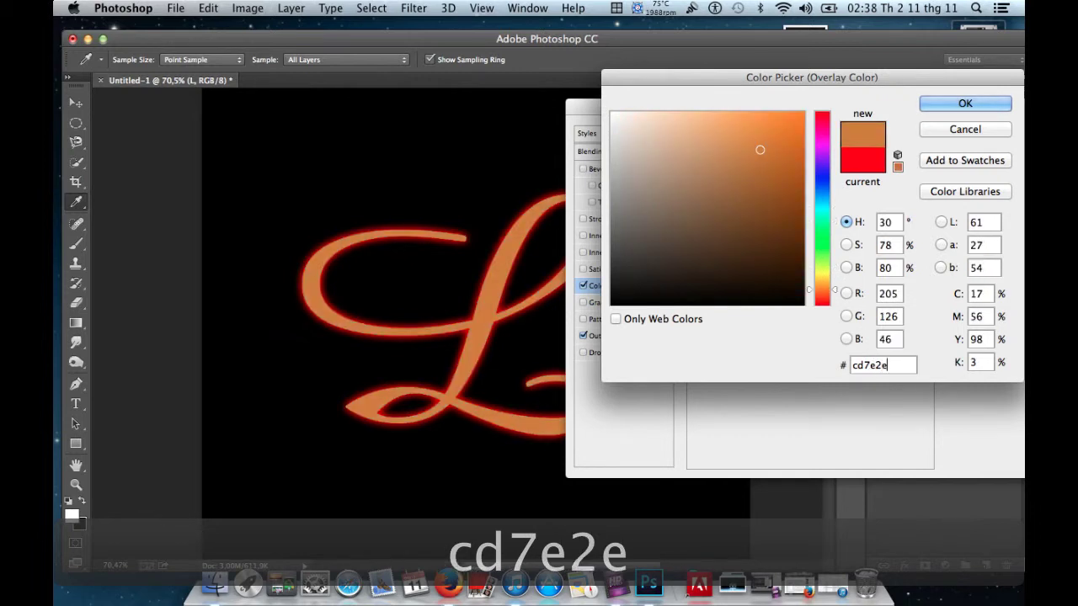
click(965, 103)
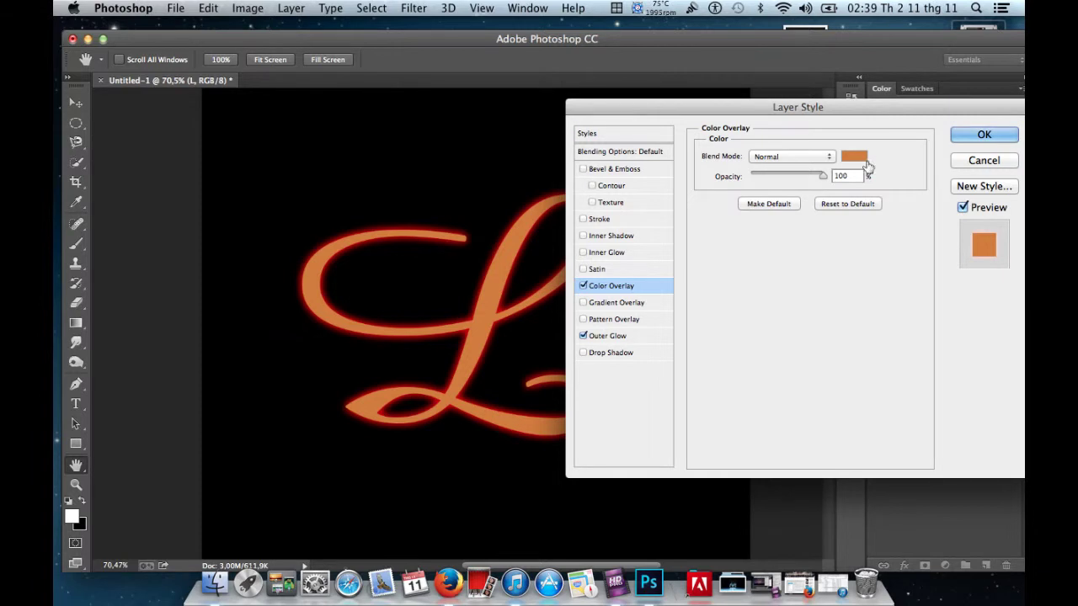
Add a Satin effect to the L layer's style with colour #872d0f and an opacity of about 82%
click(593, 268)
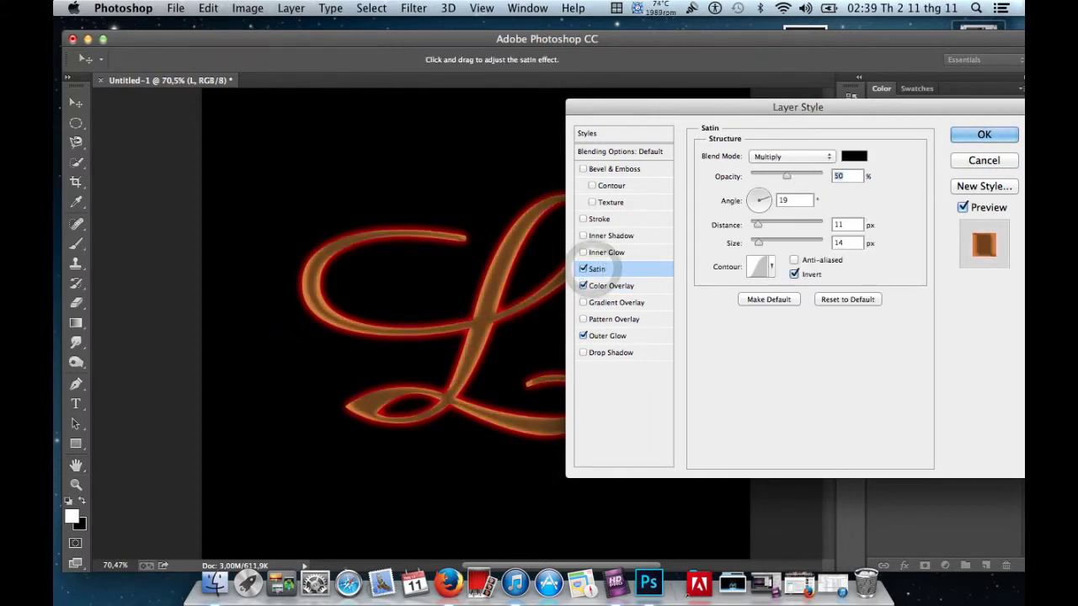
click(856, 157)
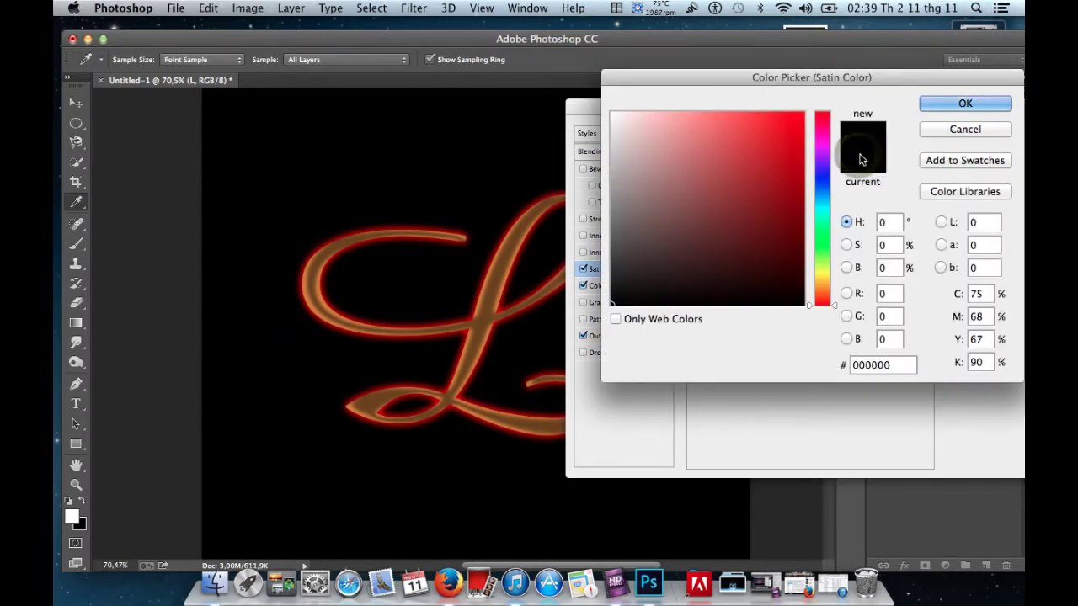
drag(895, 364, 858, 362)
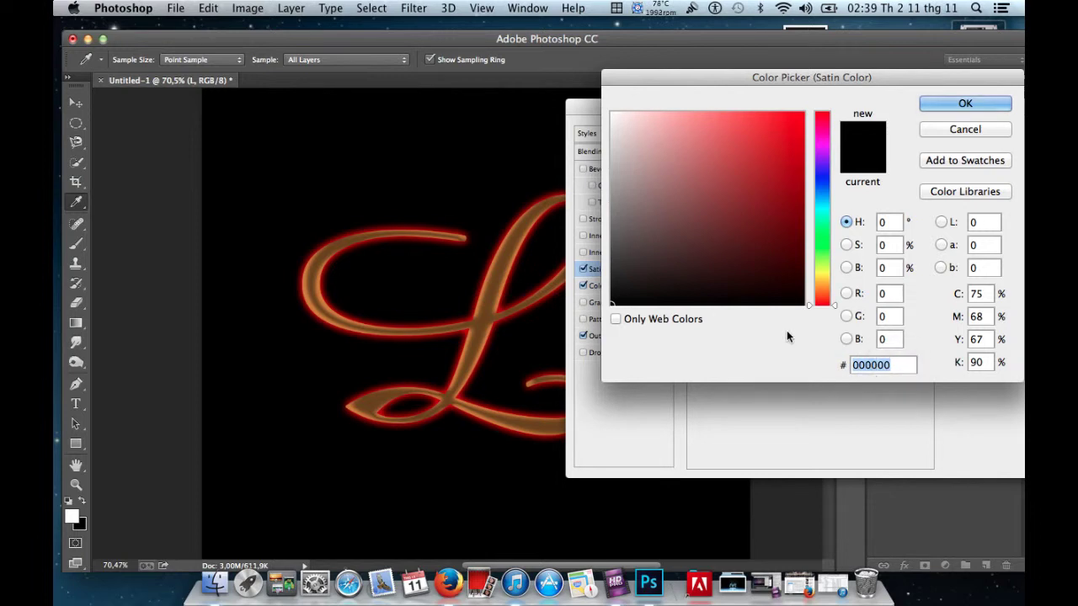
text(87)
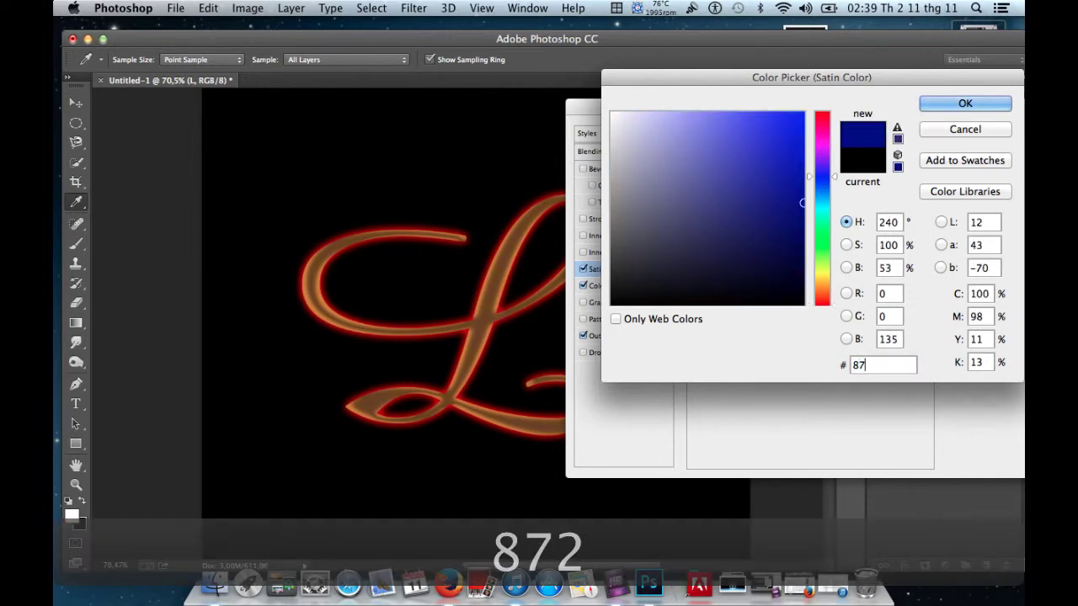
text(2)
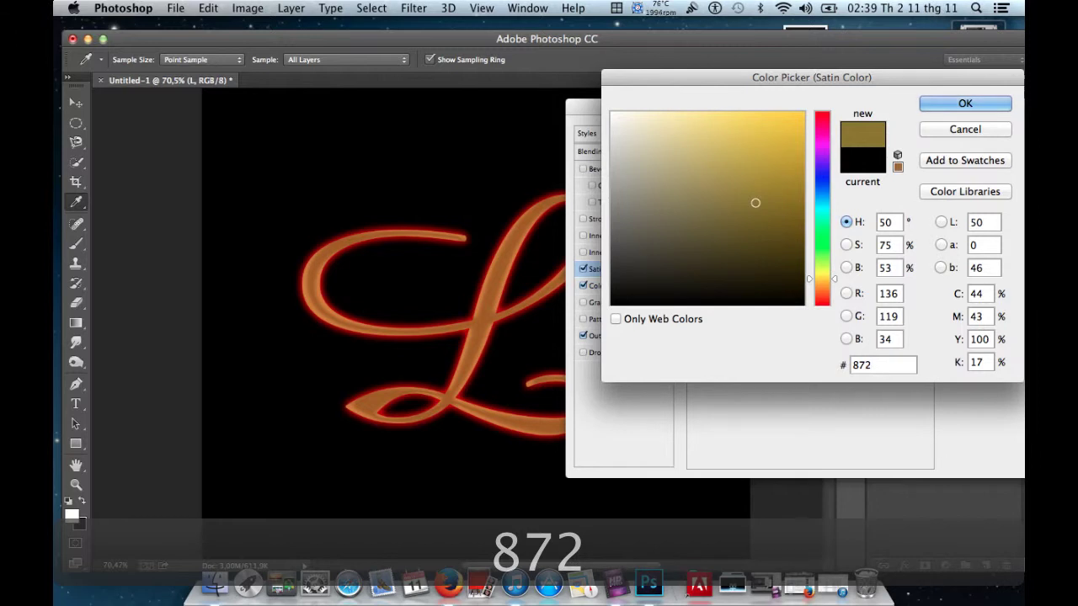
text(d0)
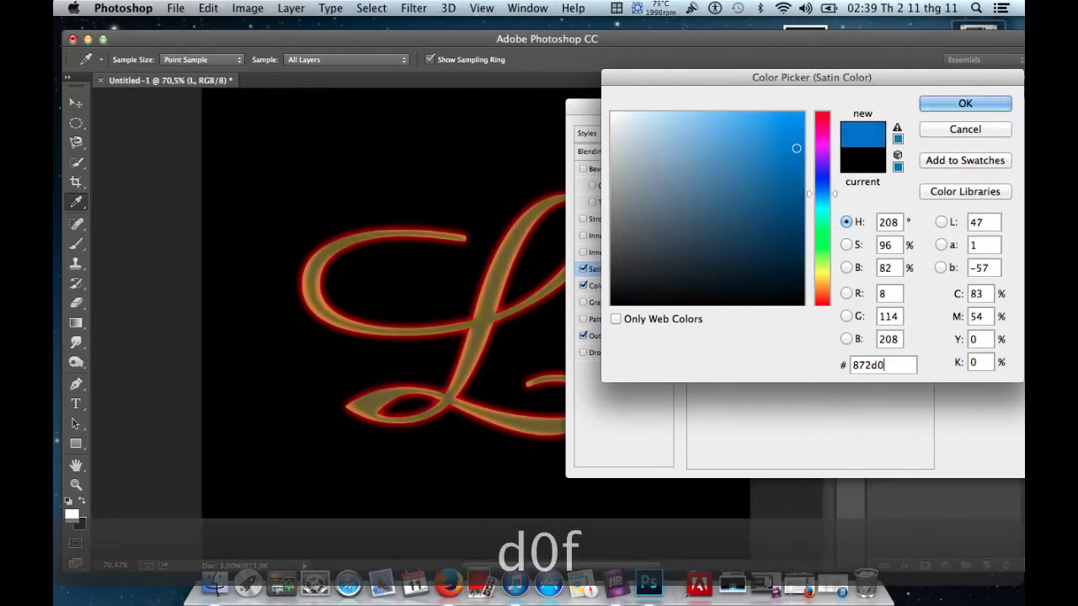
text(f)
click(964, 104)
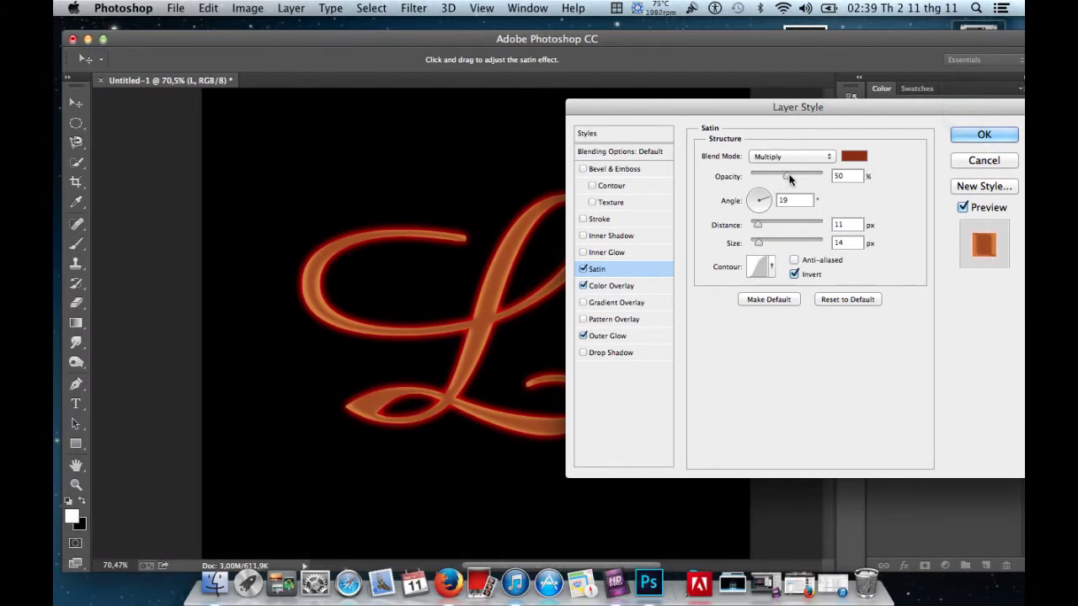
drag(789, 179, 810, 179)
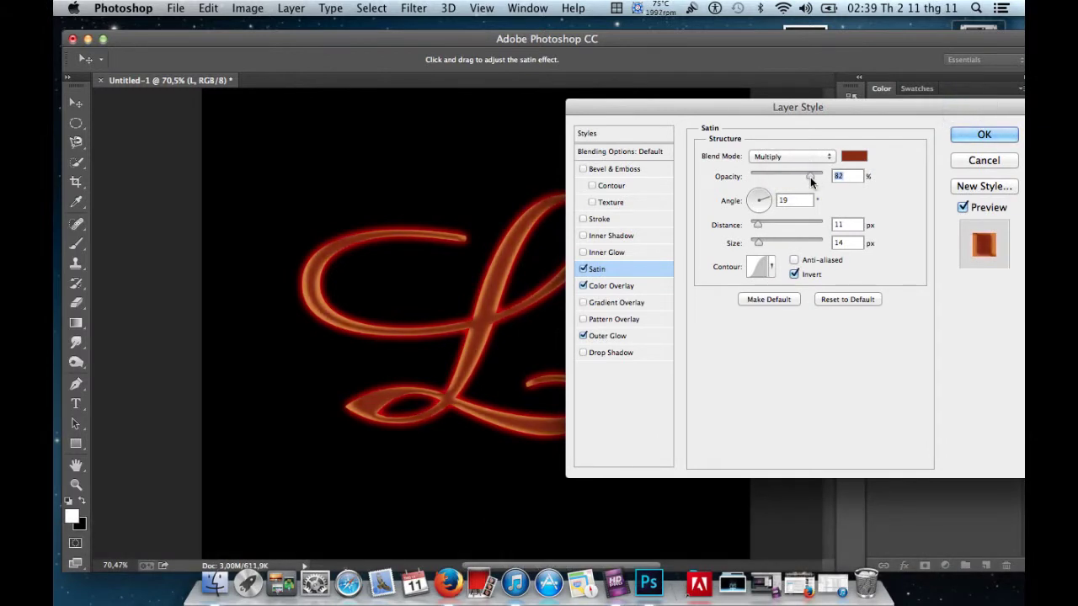
Add an Inner Glow with colour #e5c23b and a size of 16 px to the L layer and apply the layer style
click(598, 253)
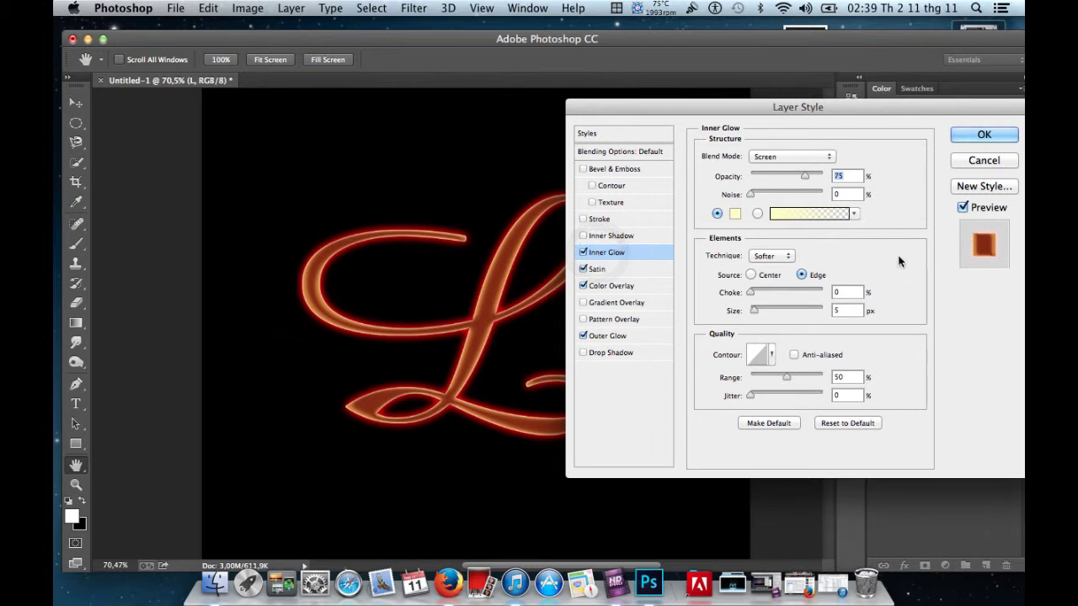
click(735, 214)
double_click(888, 364)
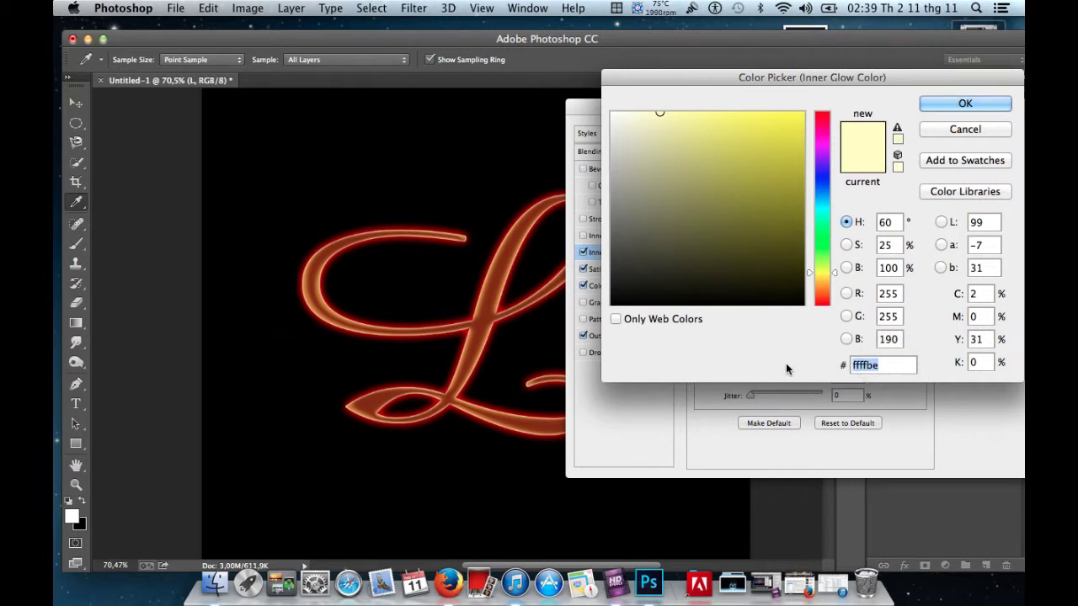
text(e5)
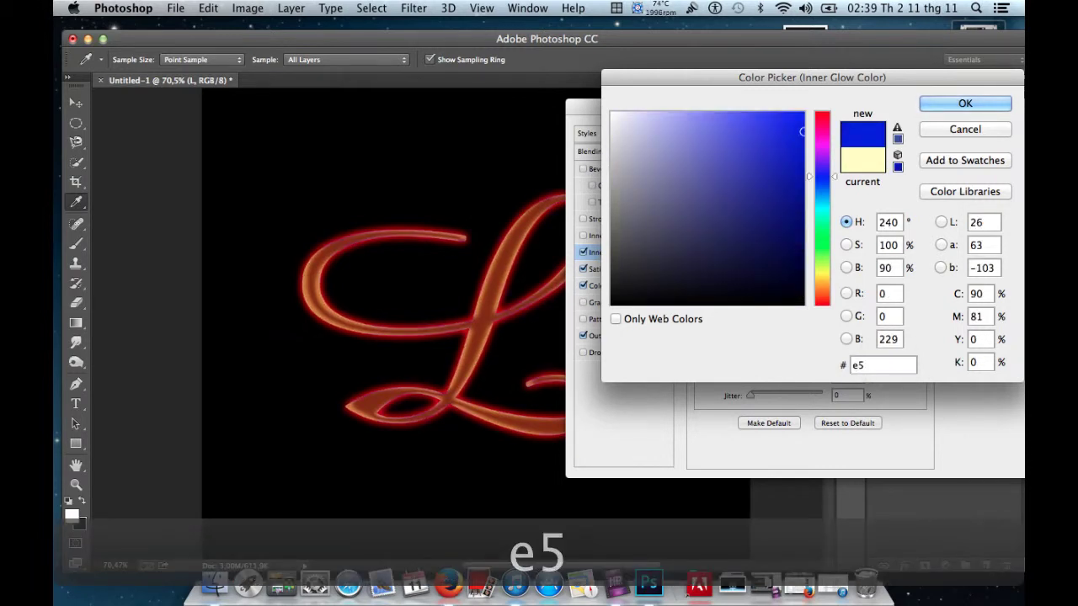
text(c23b)
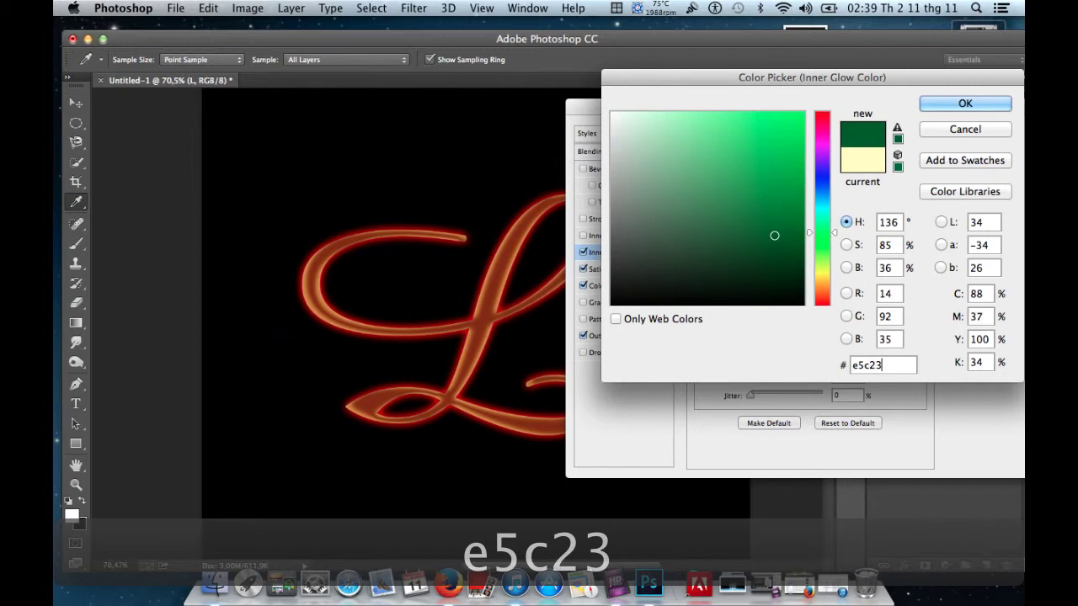
click(963, 104)
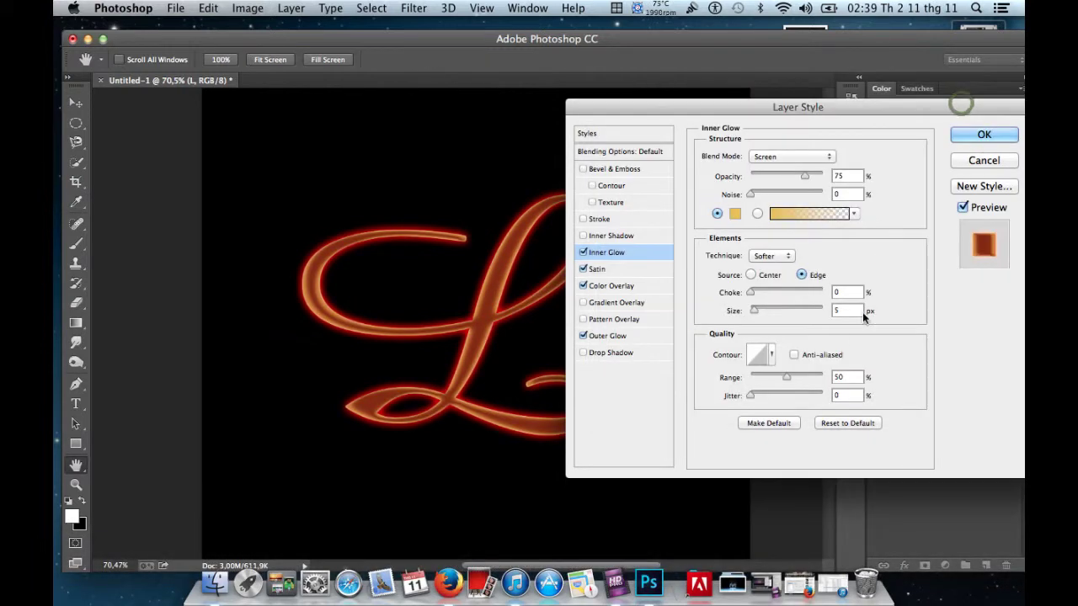
drag(754, 314, 760, 317)
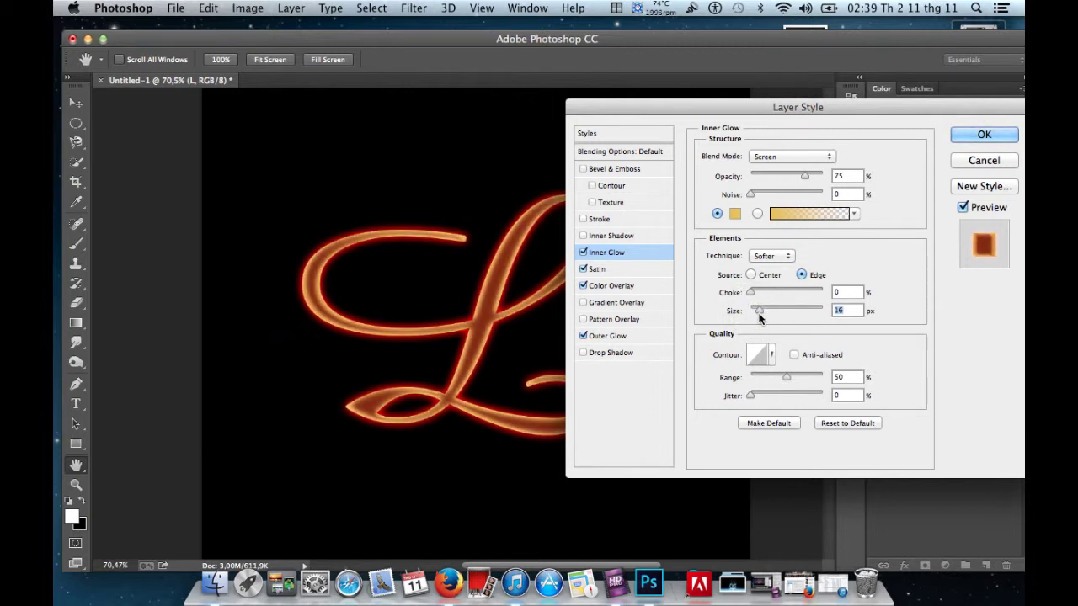
click(960, 137)
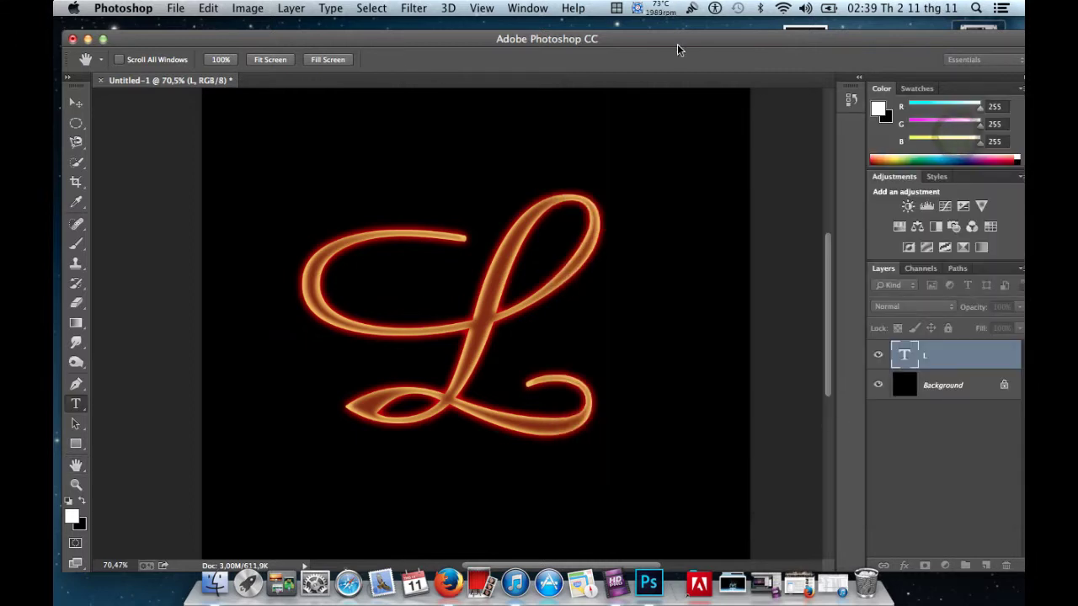
drag(687, 49, 663, 40)
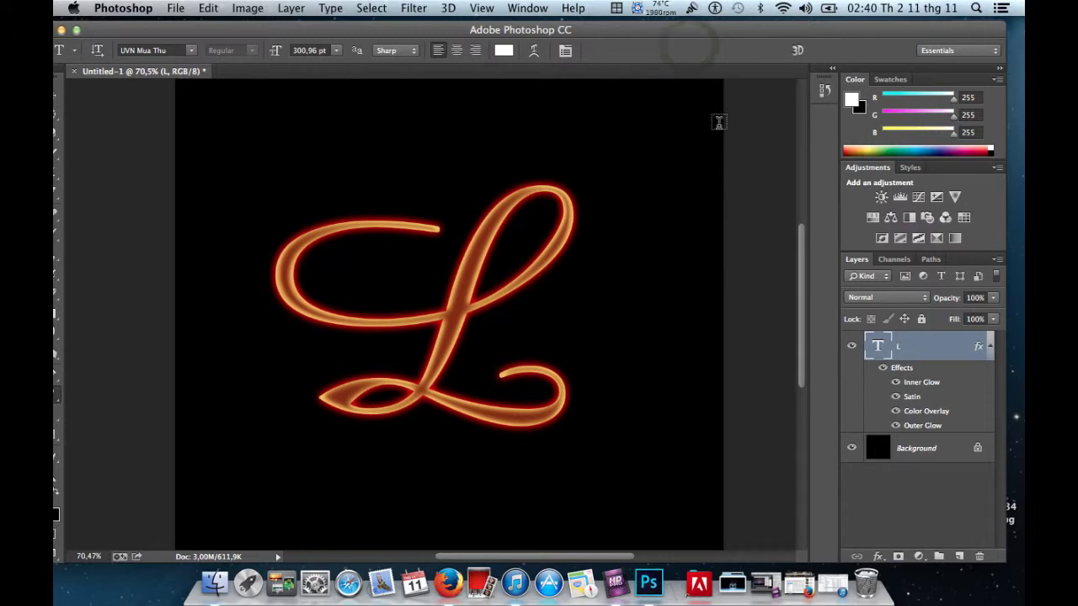
right_click(885, 345)
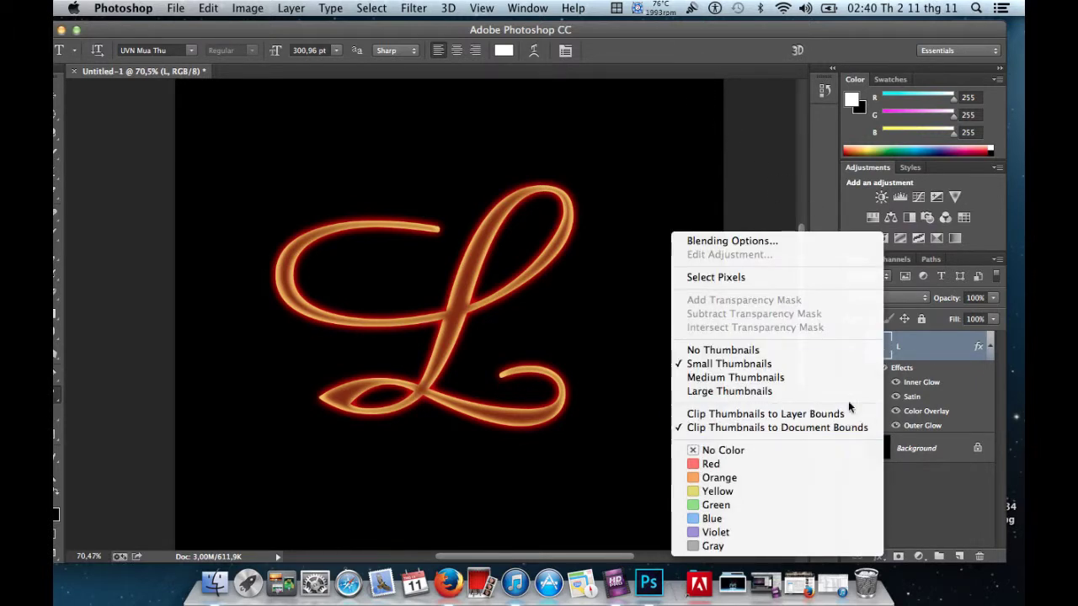
click(964, 523)
right_click(872, 344)
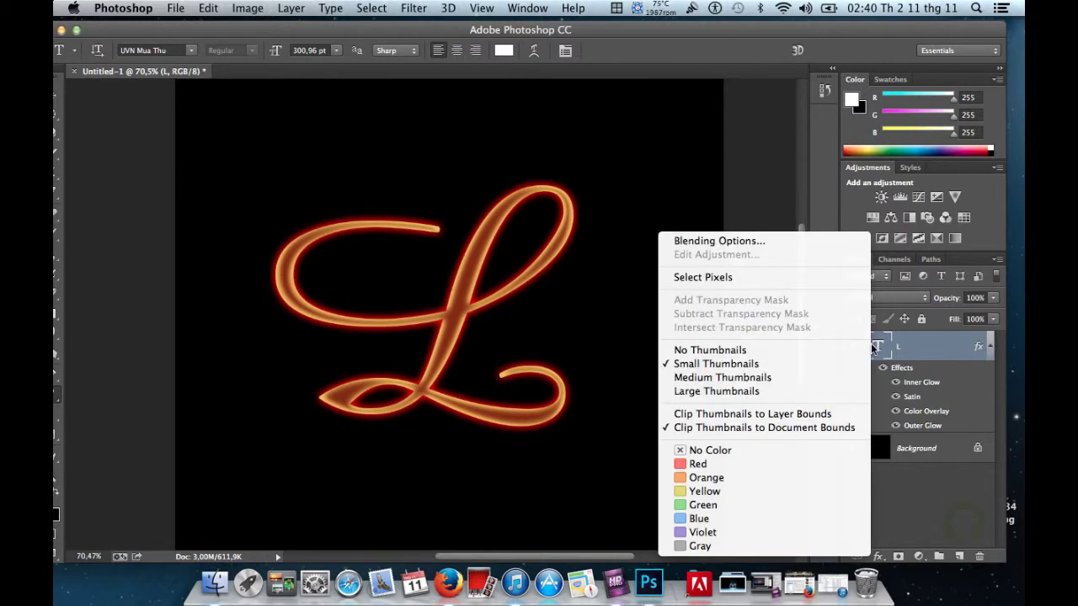
right_click(882, 346)
click(921, 501)
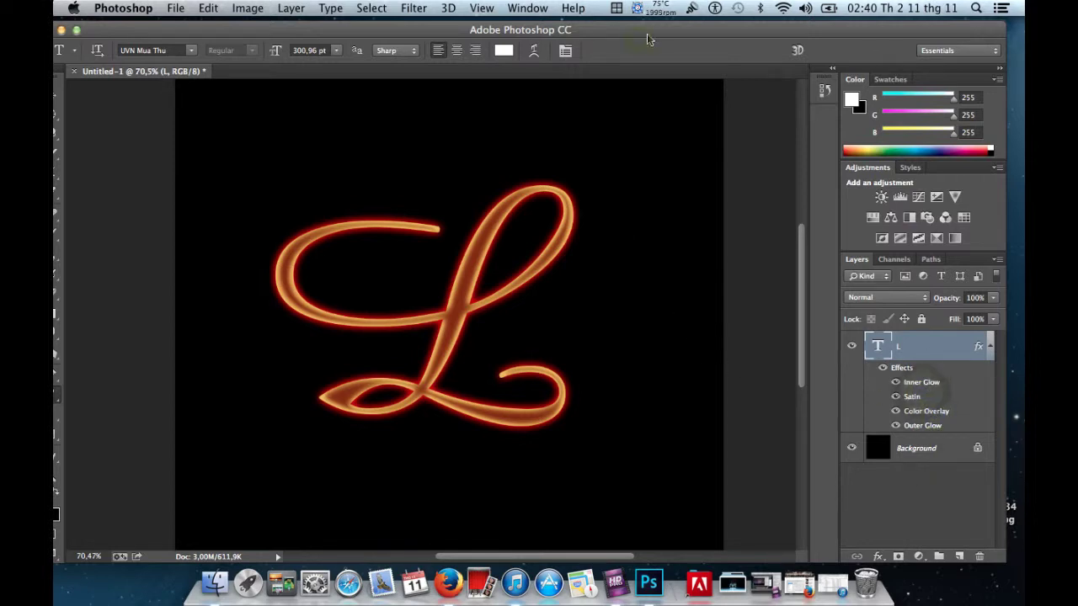
drag(633, 34, 650, 35)
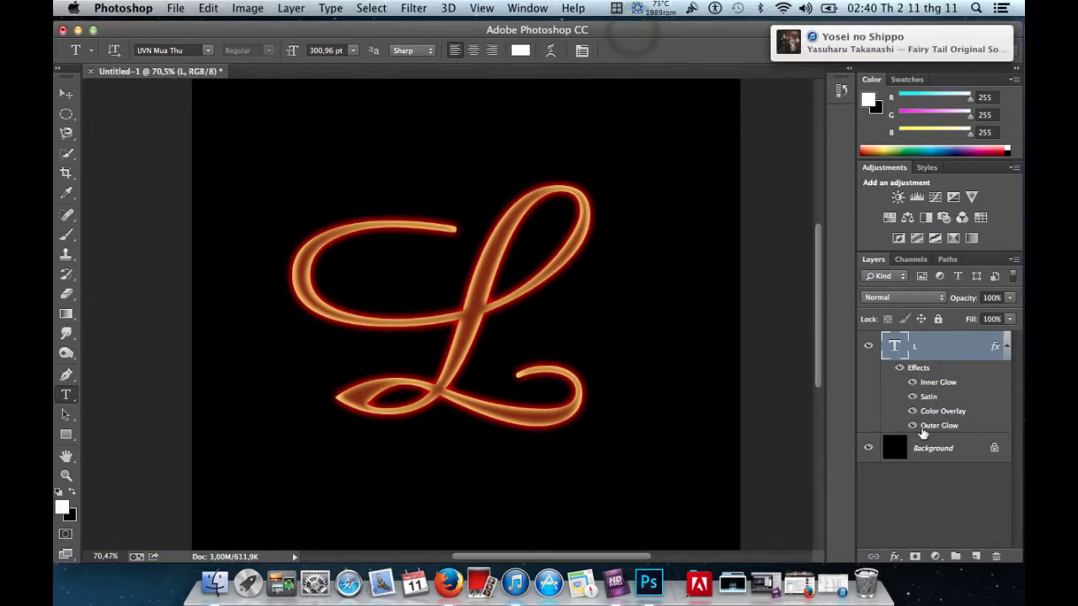
Try merging the L text layer with the Background layer, and undo the merge
click(927, 456)
key(super+e)
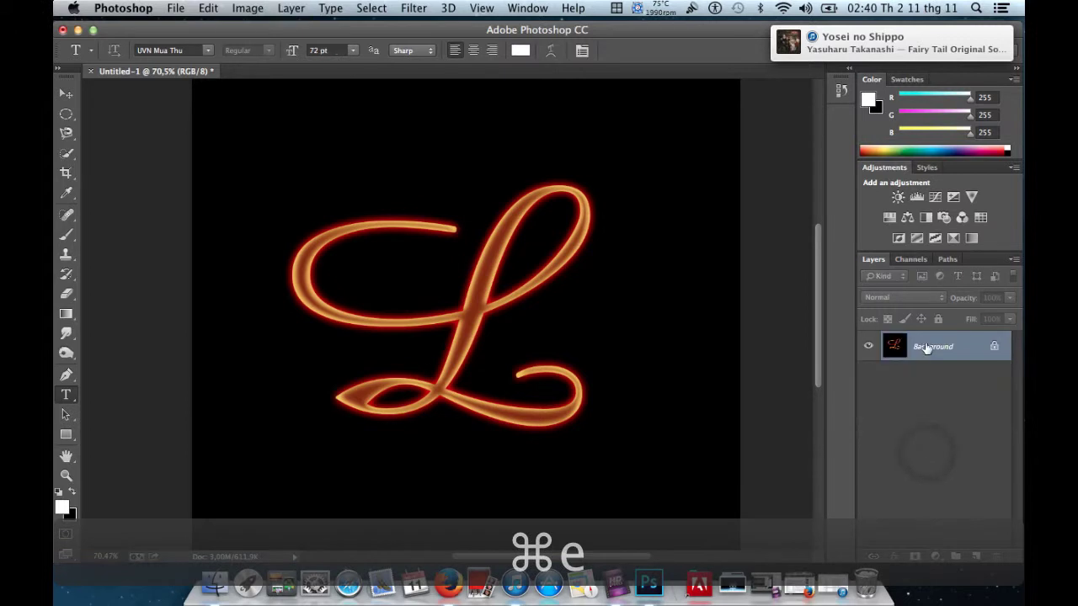
right_click(921, 350)
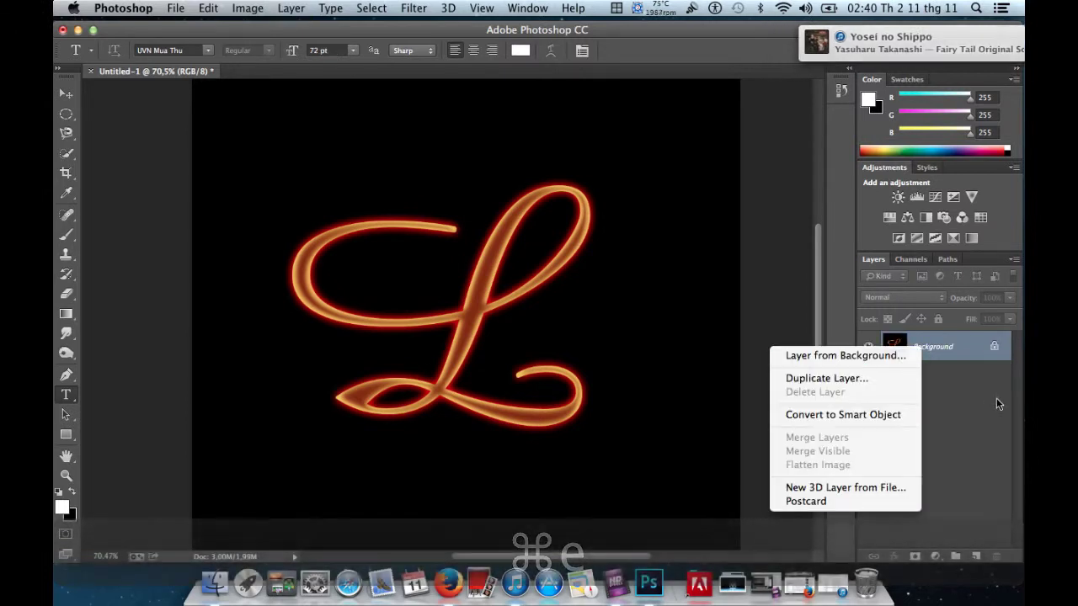
click(994, 442)
key(alt+super+z)
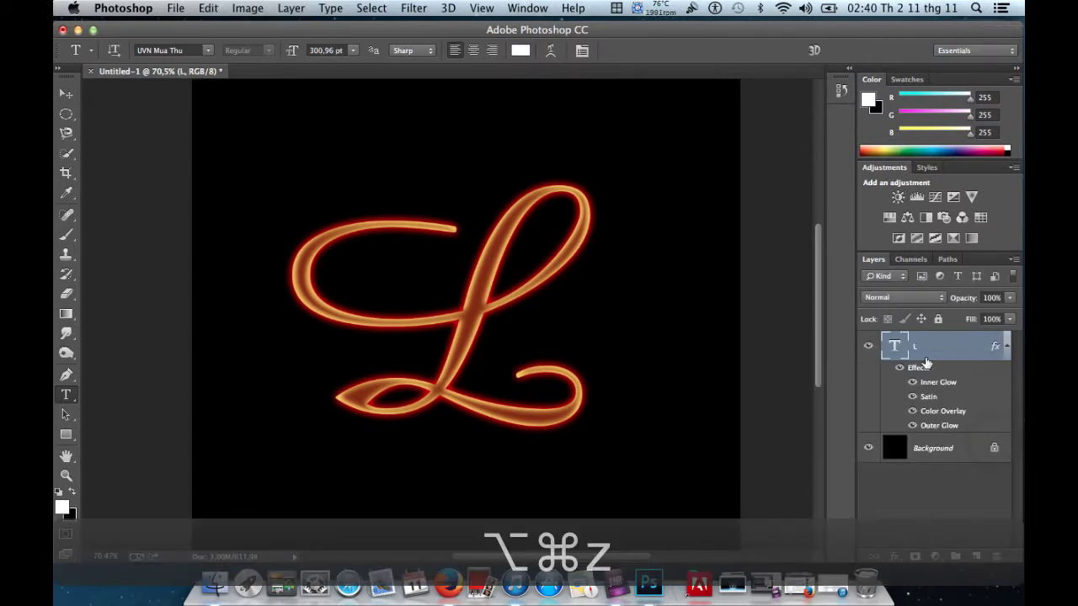
right_click(907, 340)
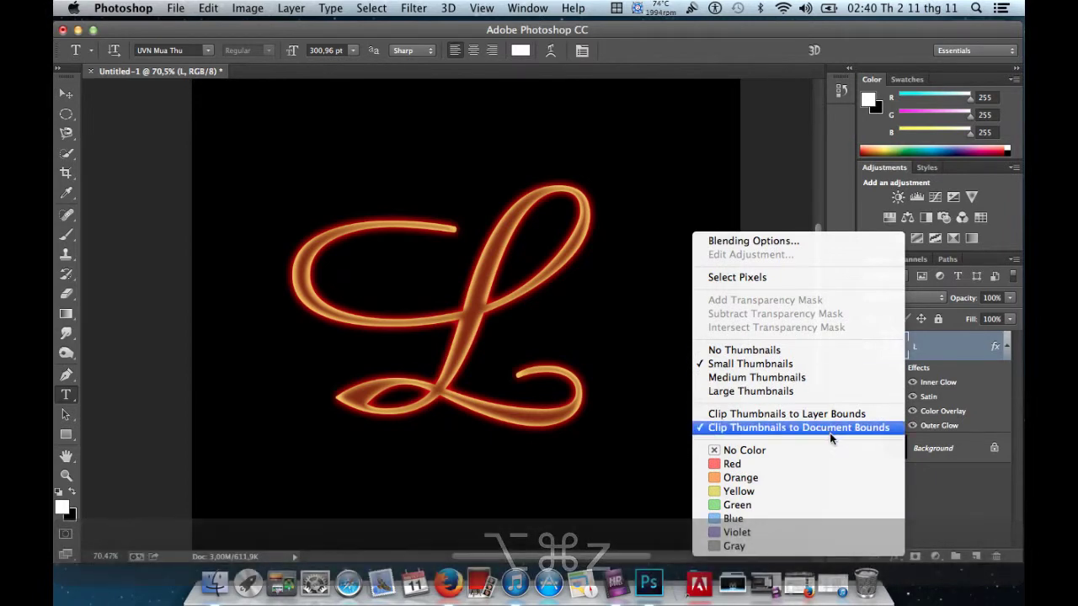
click(928, 497)
double_click(935, 353)
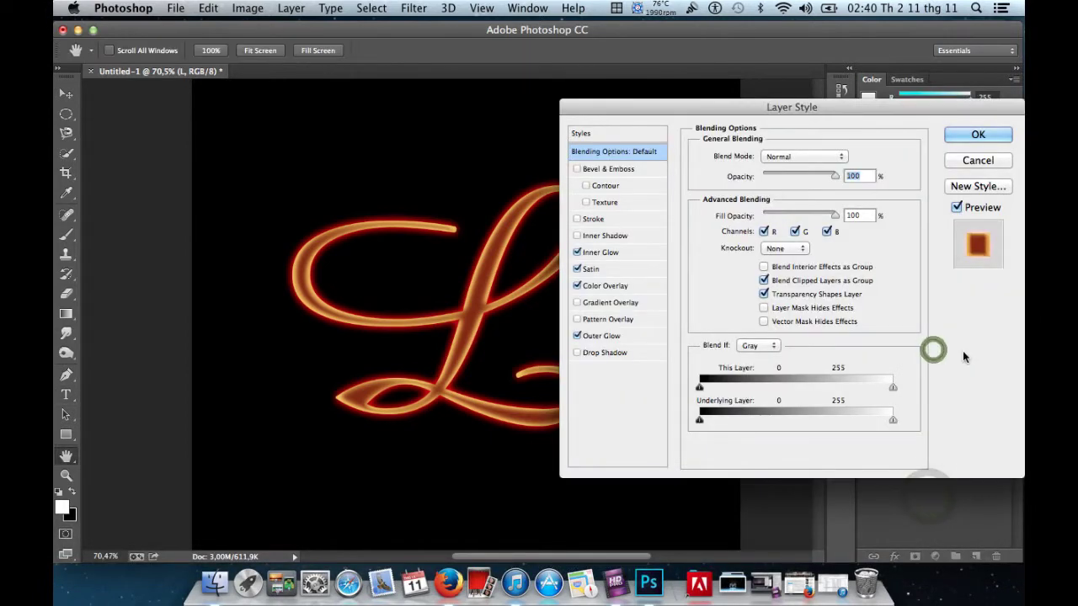
click(977, 157)
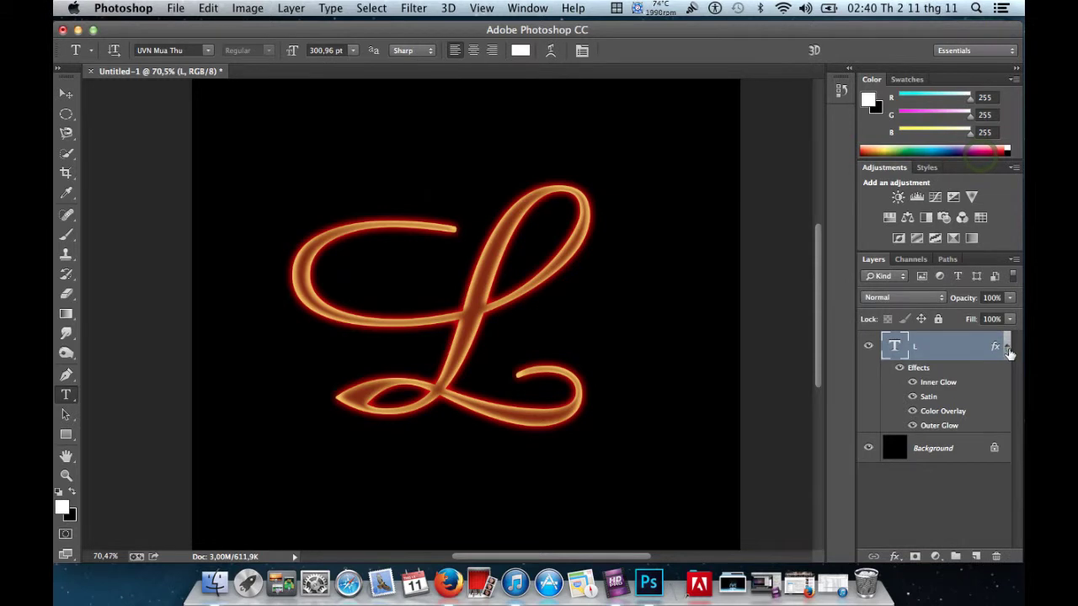
Collapse the L layer's effects list and rasterize its layer style
click(1008, 348)
double_click(1008, 348)
right_click(915, 349)
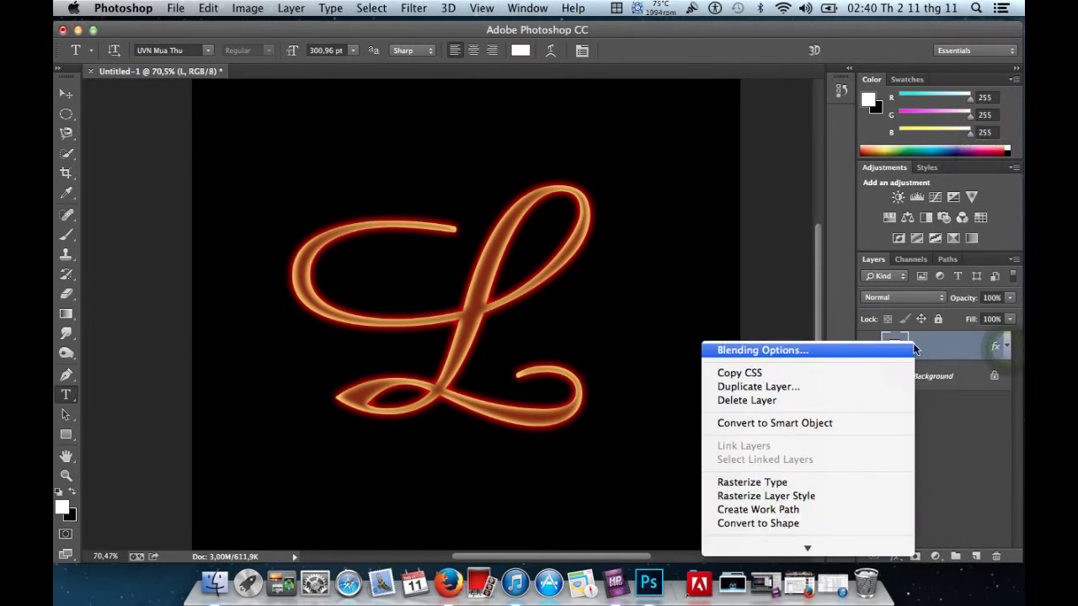
click(844, 492)
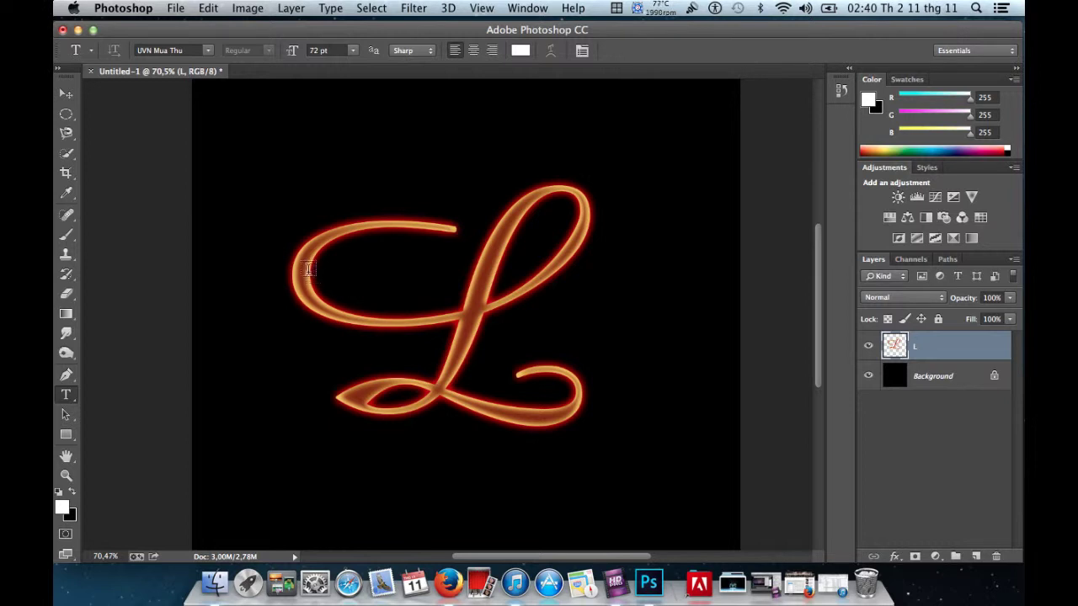
Choose the Eraser tool and set its flow to 62%
click(66, 299)
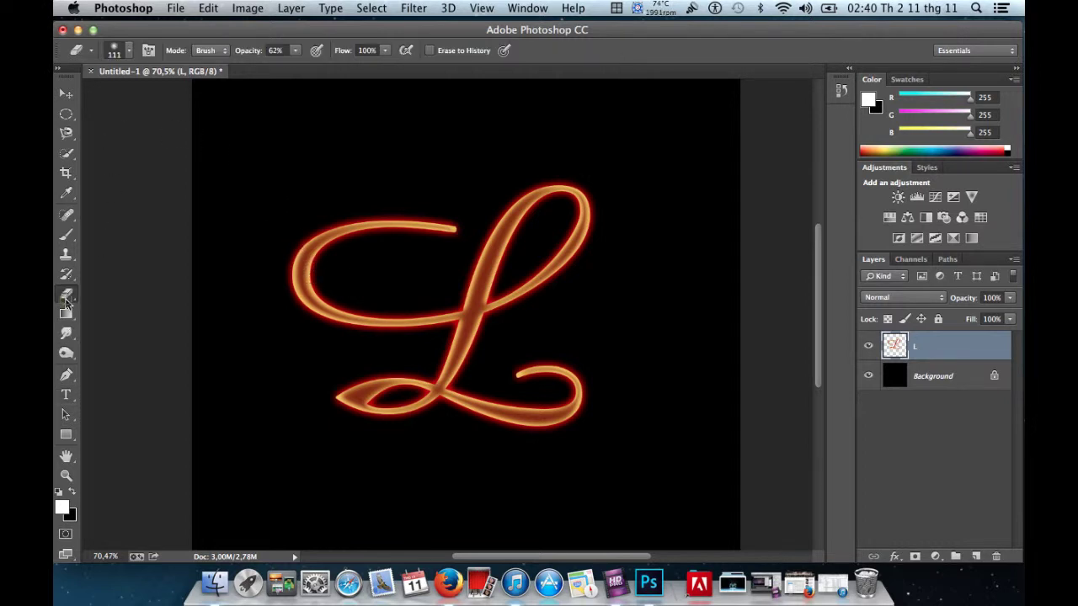
click(128, 55)
click(368, 34)
click(387, 53)
click(359, 68)
click(508, 29)
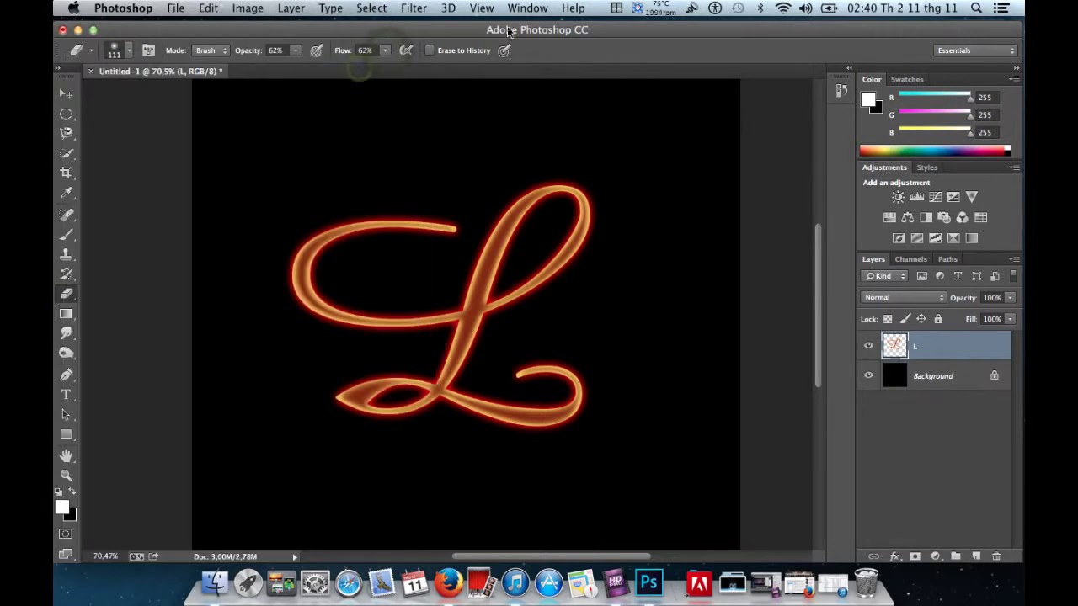
Partly erase the L's upper-left curve, top loop, main stem and lower-left loop with soft strokes so they fade into the black
drag(315, 217, 346, 216)
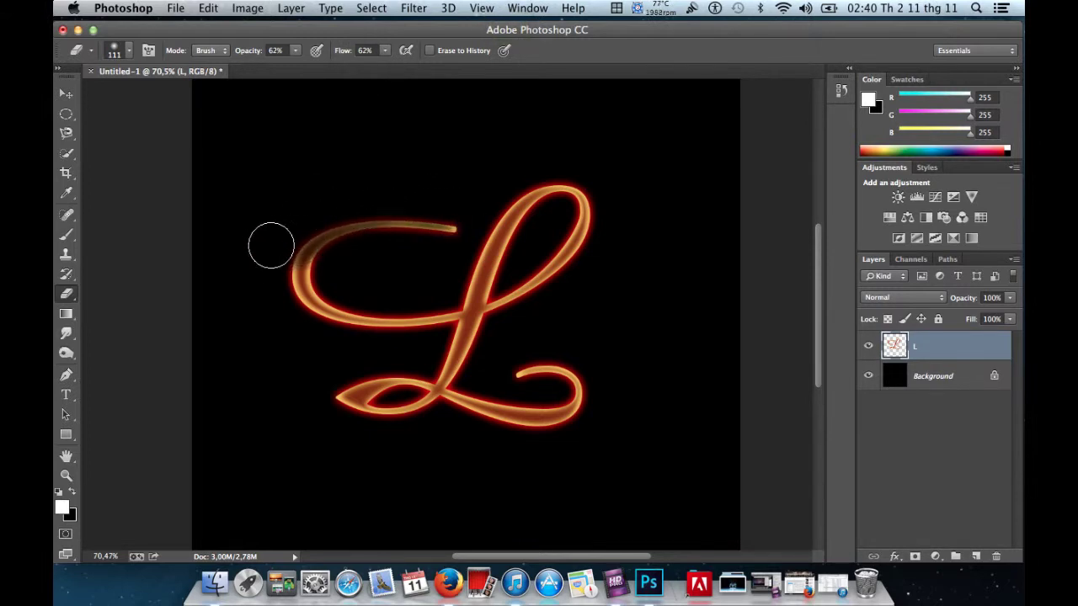
mouse_move(321, 225)
mouse_down()
mouse_move(347, 214)
mouse_move(260, 260)
mouse_move(376, 213)
mouse_up()
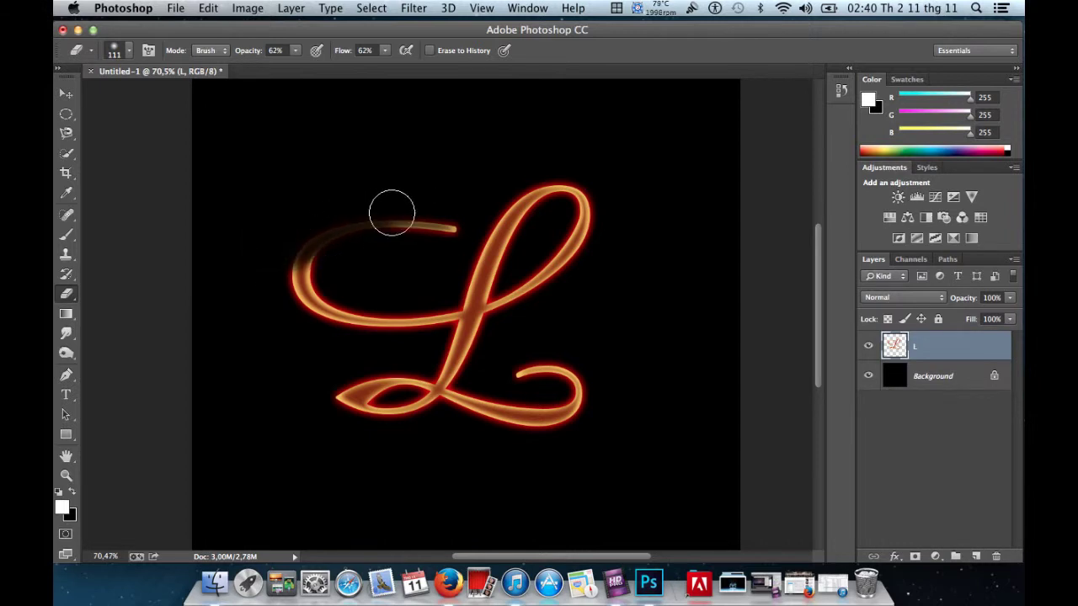
mouse_move(534, 170)
mouse_down()
mouse_move(528, 179)
mouse_move(578, 183)
mouse_move(563, 192)
mouse_up()
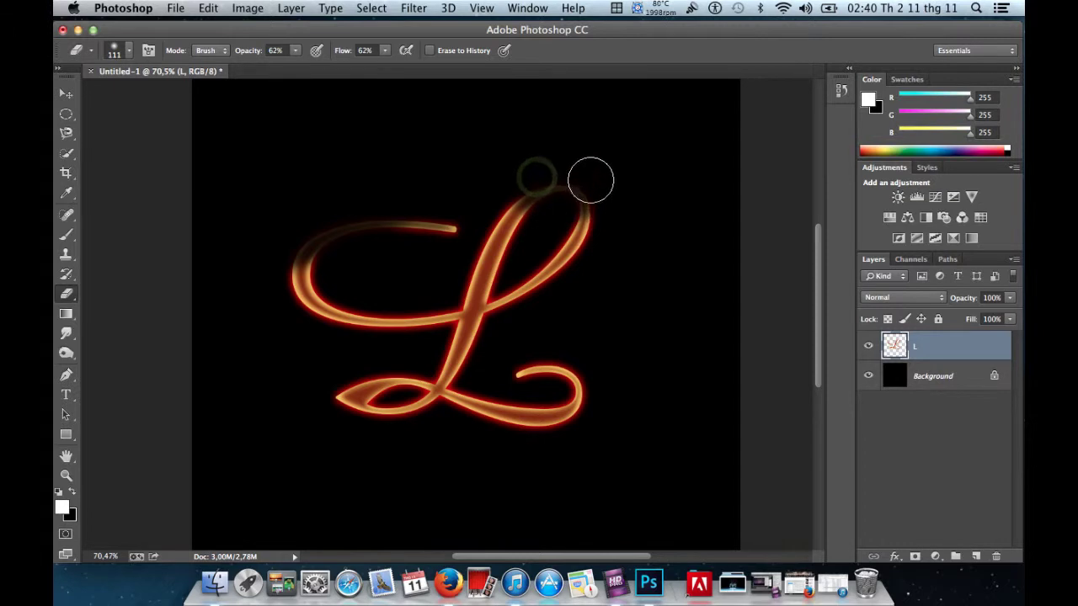
mouse_move(507, 188)
mouse_down()
mouse_move(479, 287)
mouse_move(533, 165)
mouse_move(461, 324)
mouse_up()
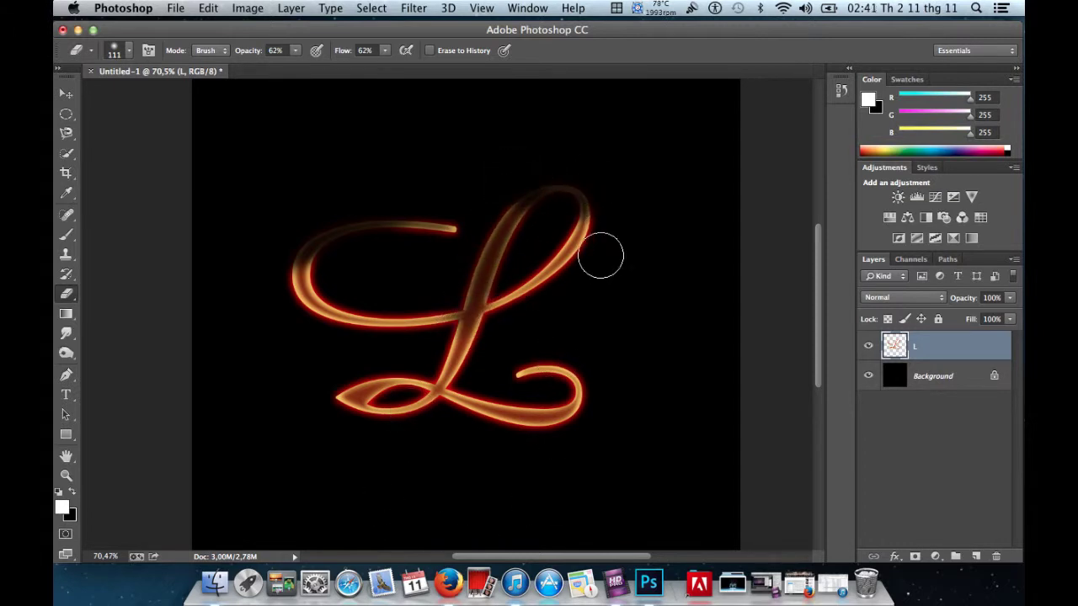
mouse_move(468, 368)
mouse_down()
mouse_move(315, 432)
mouse_move(527, 291)
mouse_move(329, 301)
mouse_up()
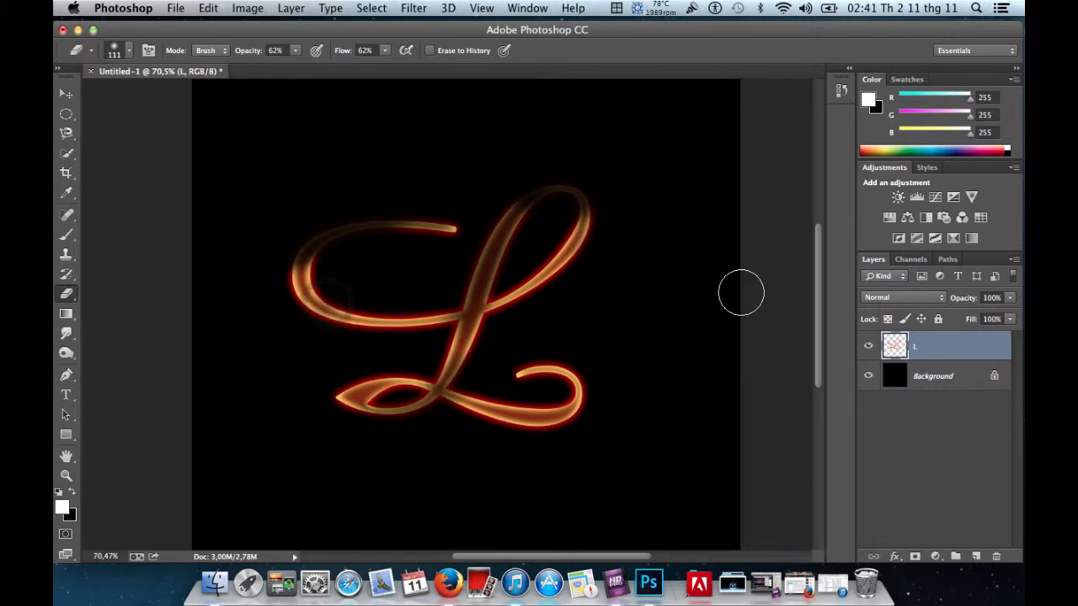
Open the Liquify filter on the L layer and set the brush size to 25
click(415, 8)
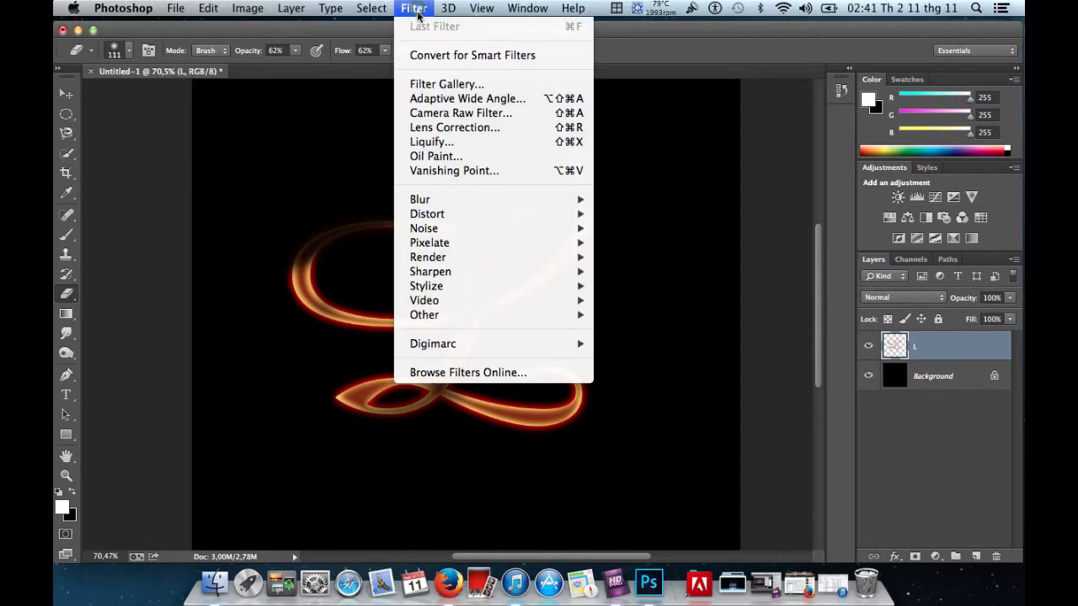
click(449, 141)
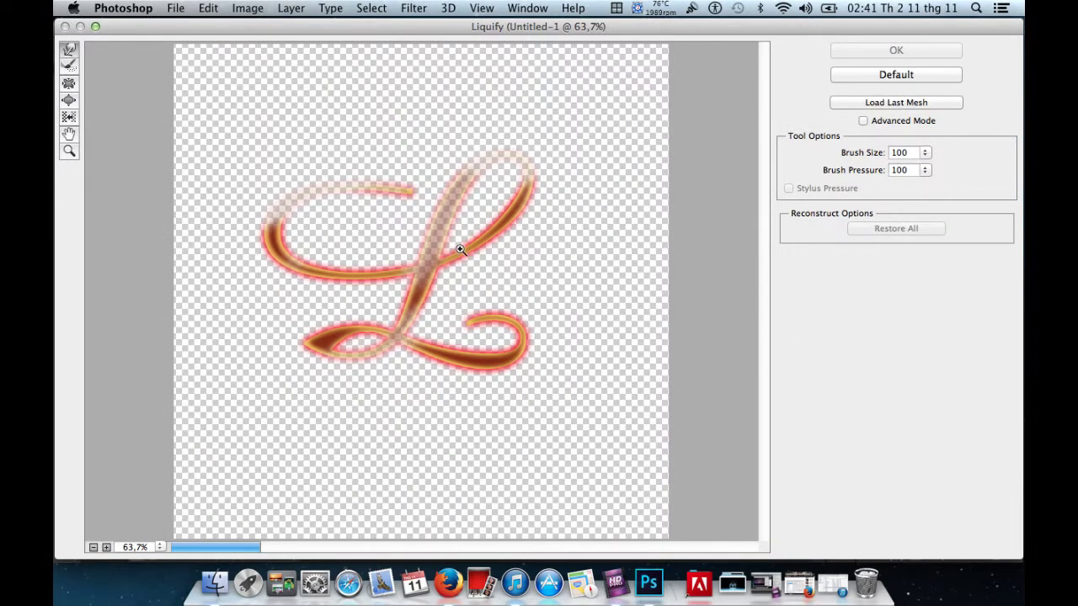
key(super+alt+0)
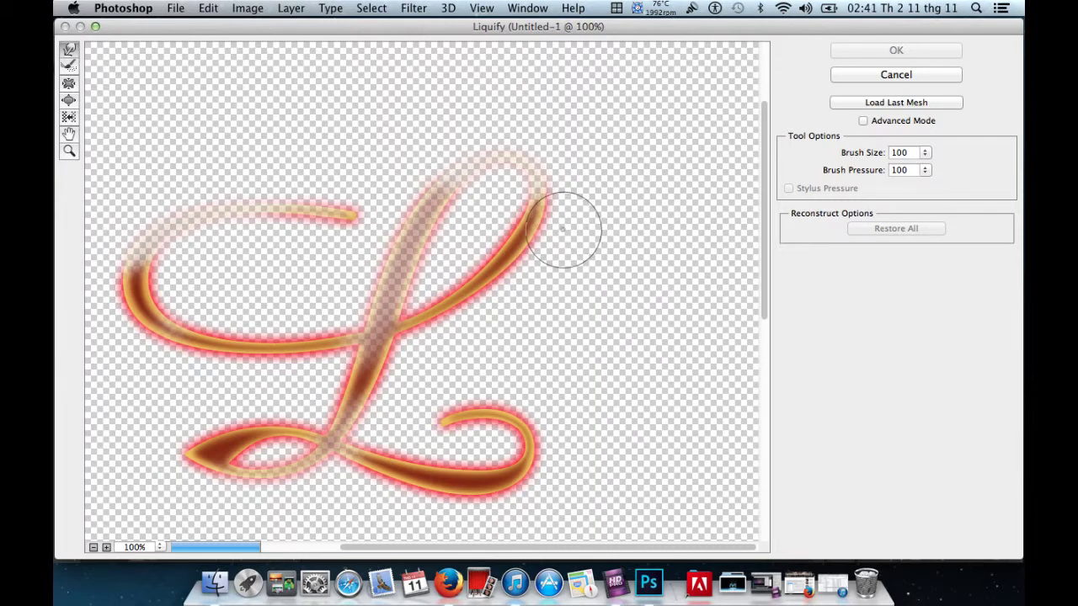
drag(568, 230, 566, 231)
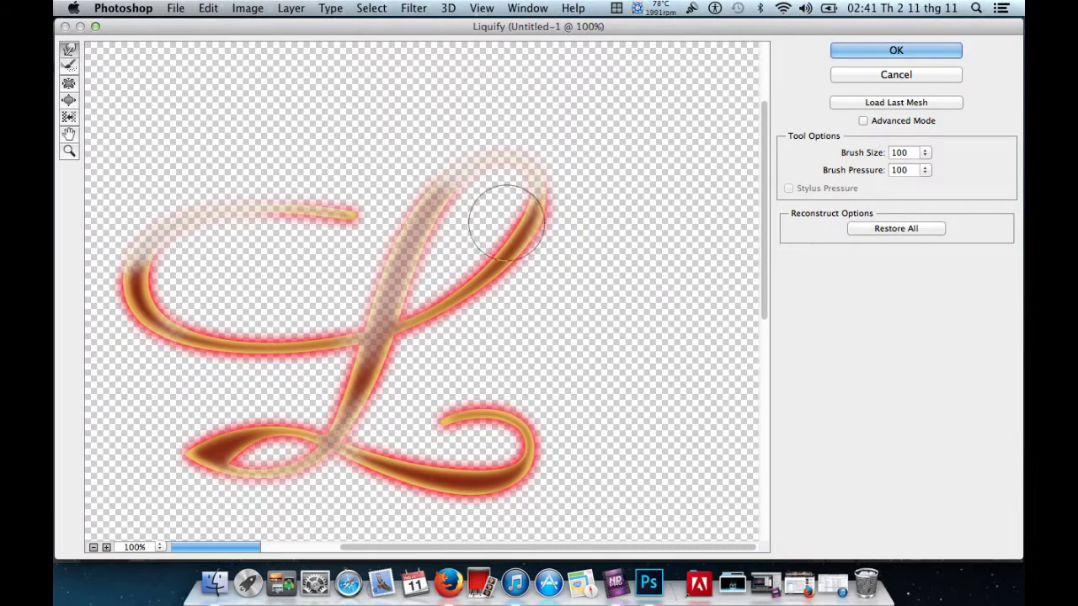
click(912, 153)
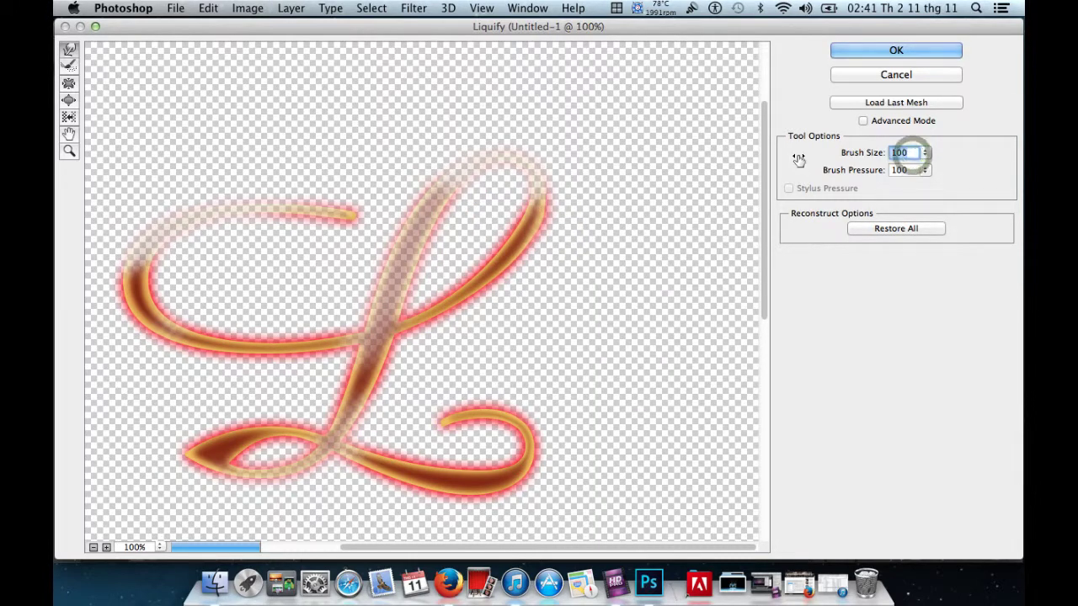
text(25)
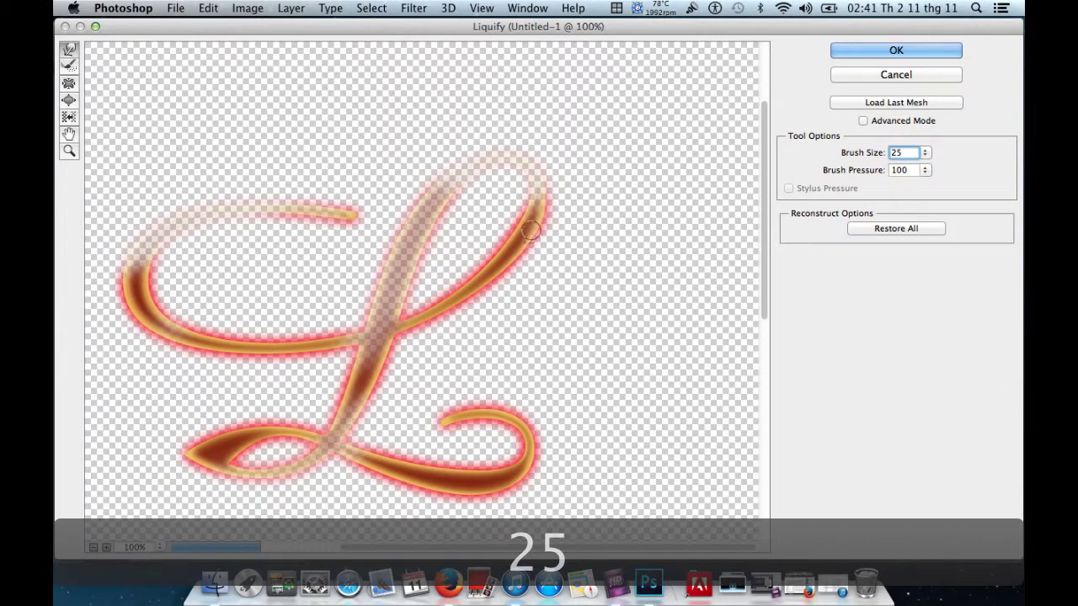
Warp the edges of the L's right loop and main stem into a ragged, flame-like outline
mouse_move(533, 230)
mouse_down()
mouse_move(510, 260)
mouse_move(454, 291)
mouse_move(440, 315)
mouse_move(424, 312)
mouse_move(423, 245)
mouse_move(379, 272)
mouse_move(396, 244)
mouse_move(406, 266)
mouse_move(384, 276)
mouse_move(393, 300)
mouse_up()
click(408, 270)
click(374, 302)
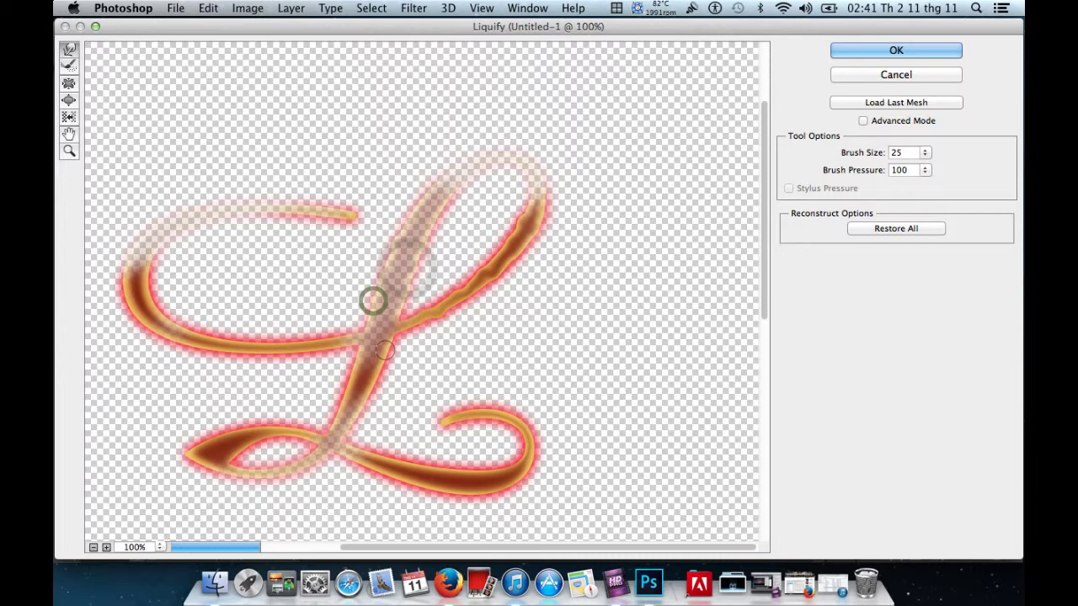
mouse_move(383, 345)
mouse_down()
mouse_move(372, 377)
mouse_move(354, 378)
mouse_move(355, 407)
mouse_move(341, 406)
mouse_up()
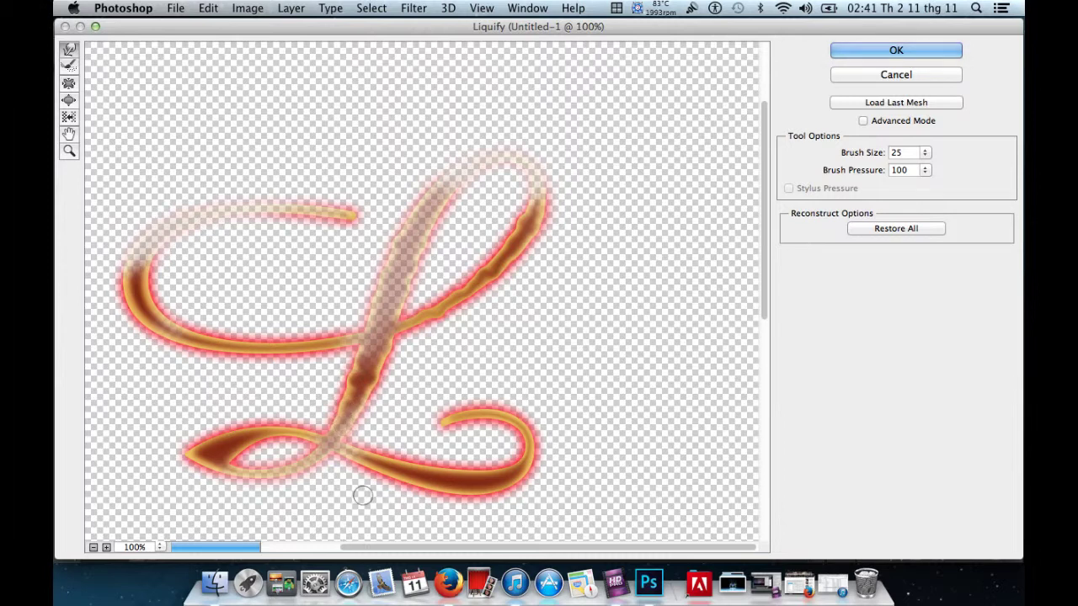
Warp the edges of the L's bottom stroke, end curl and lower-left loop into small uneven peaks
drag(371, 471, 400, 469)
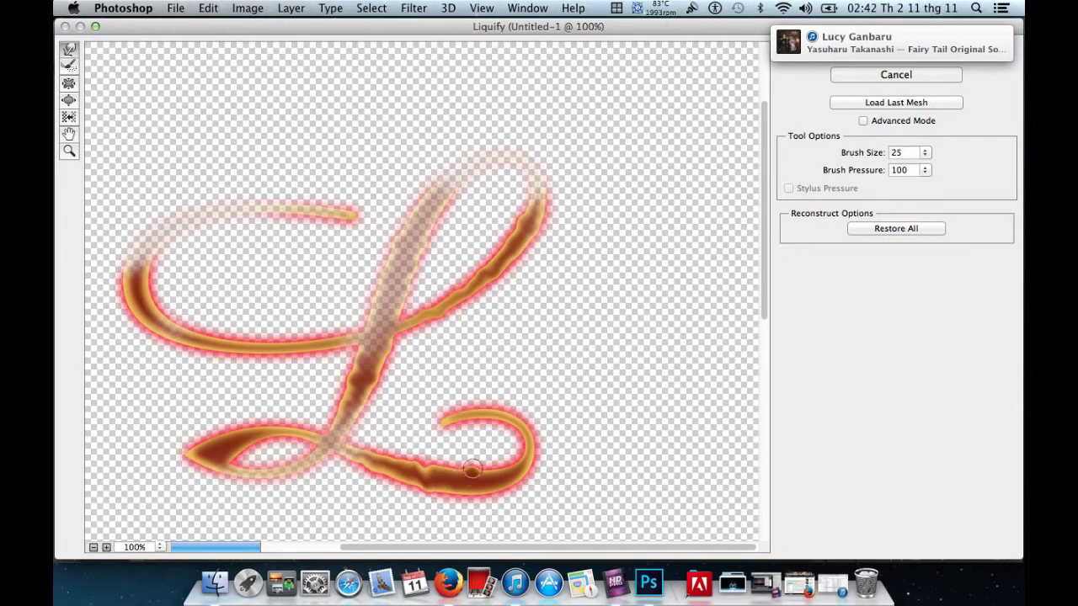
mouse_move(476, 497)
mouse_down()
mouse_move(495, 470)
mouse_move(524, 474)
mouse_move(536, 445)
mouse_move(522, 422)
mouse_move(484, 429)
mouse_move(455, 417)
mouse_up()
mouse_move(238, 430)
mouse_down()
mouse_move(251, 456)
mouse_move(259, 443)
mouse_move(238, 470)
mouse_move(198, 461)
mouse_move(205, 448)
mouse_move(229, 451)
mouse_move(237, 434)
mouse_move(288, 425)
mouse_up()
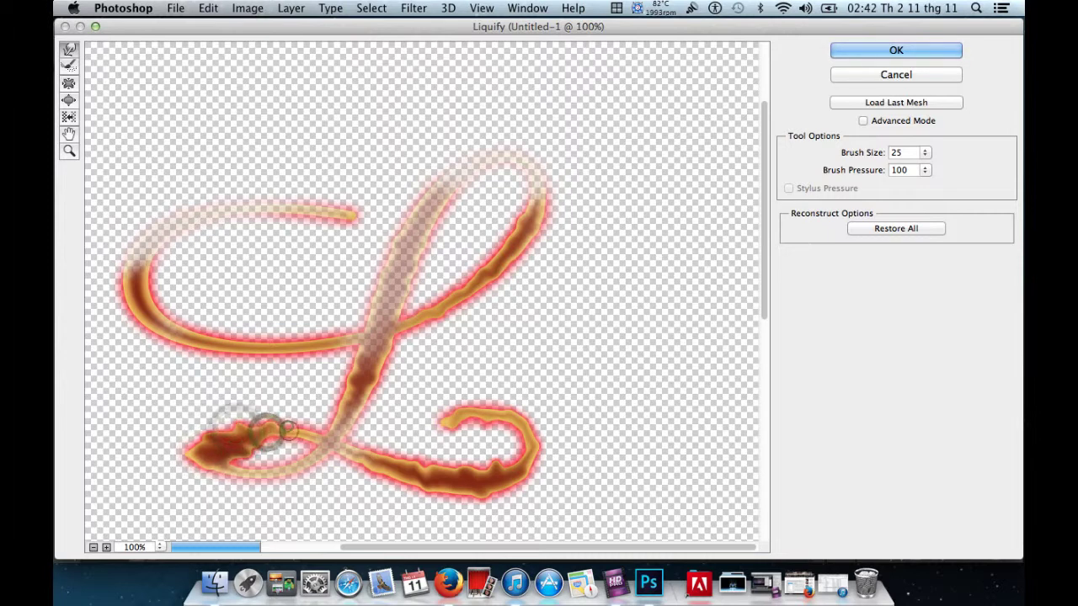
Roughen the edges of the L's large left curve and its upper-left tip, and apply the Liquify filter
mouse_move(142, 288)
mouse_down()
mouse_move(152, 315)
mouse_move(145, 309)
mouse_move(176, 336)
mouse_move(305, 345)
mouse_up()
drag(315, 211, 337, 207)
click(281, 202)
click(157, 238)
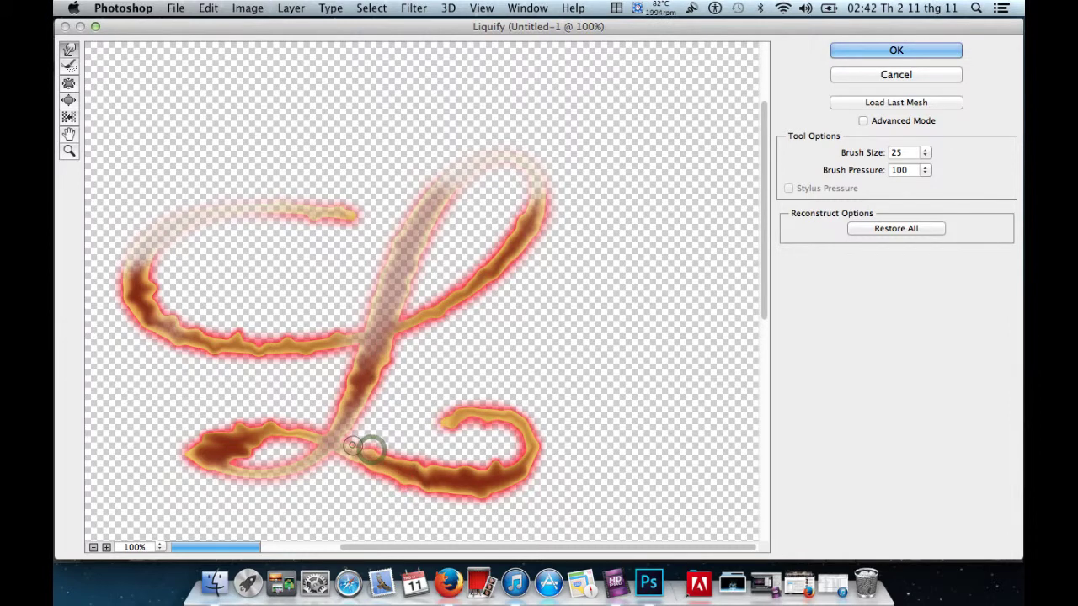
click(930, 53)
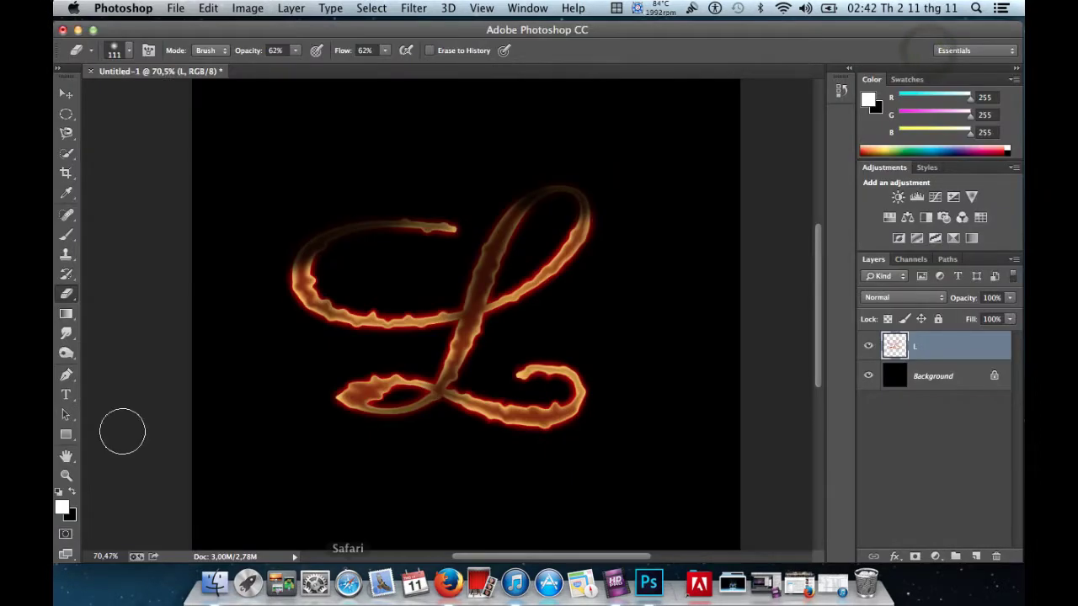
Open the image fire_by_shaedsofgrey.jpg
click(176, 9)
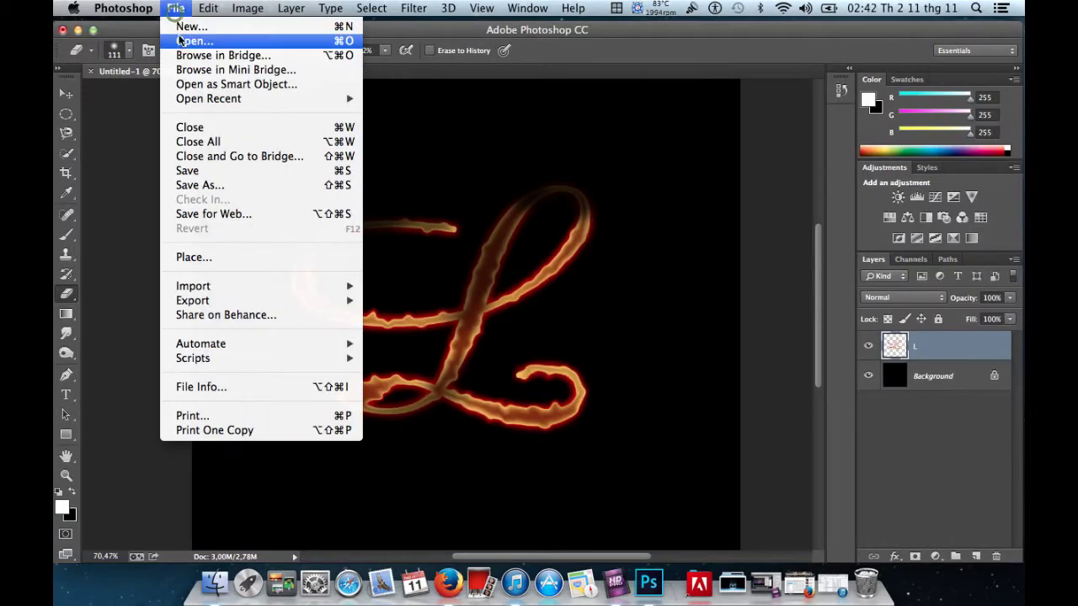
click(179, 39)
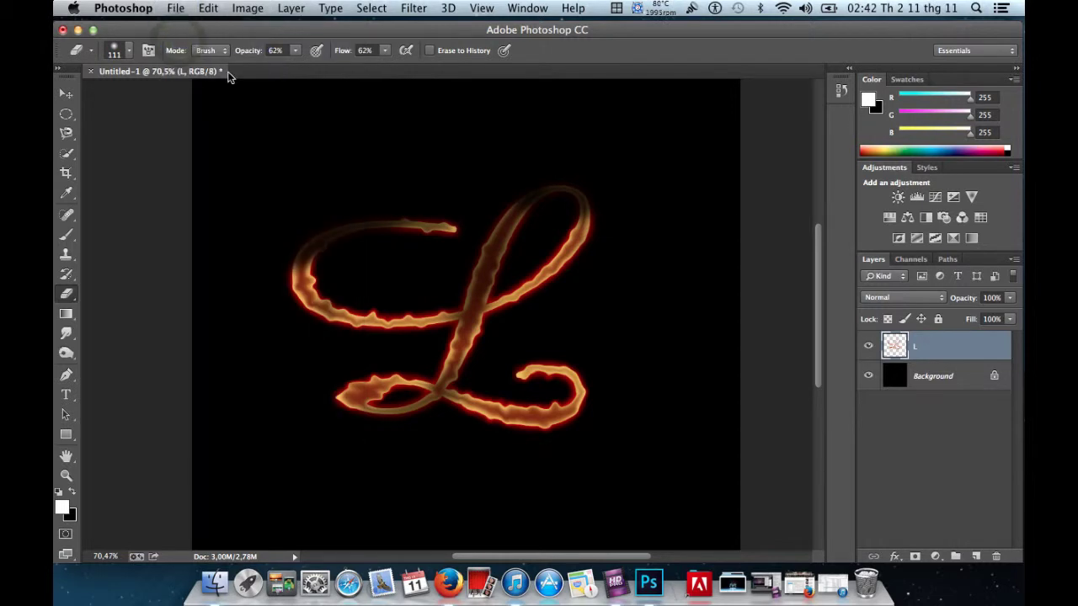
click(174, 10)
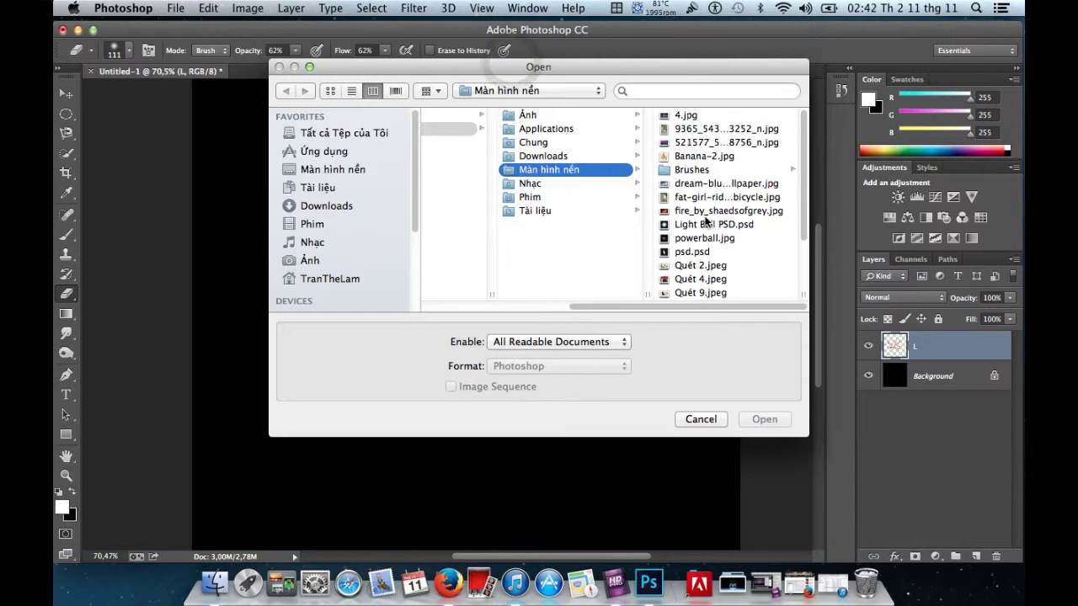
click(713, 215)
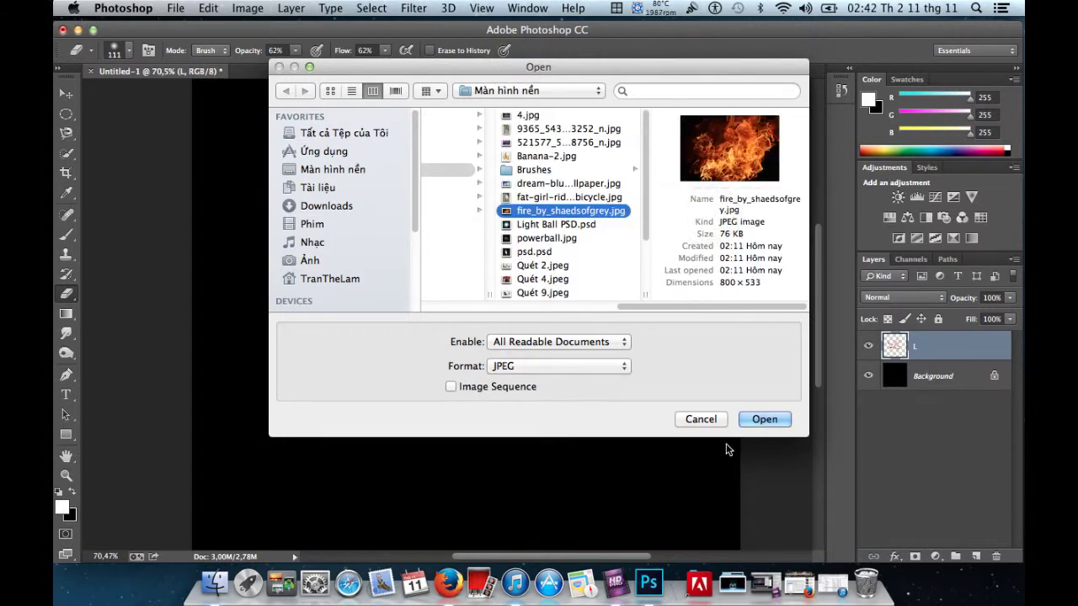
click(763, 418)
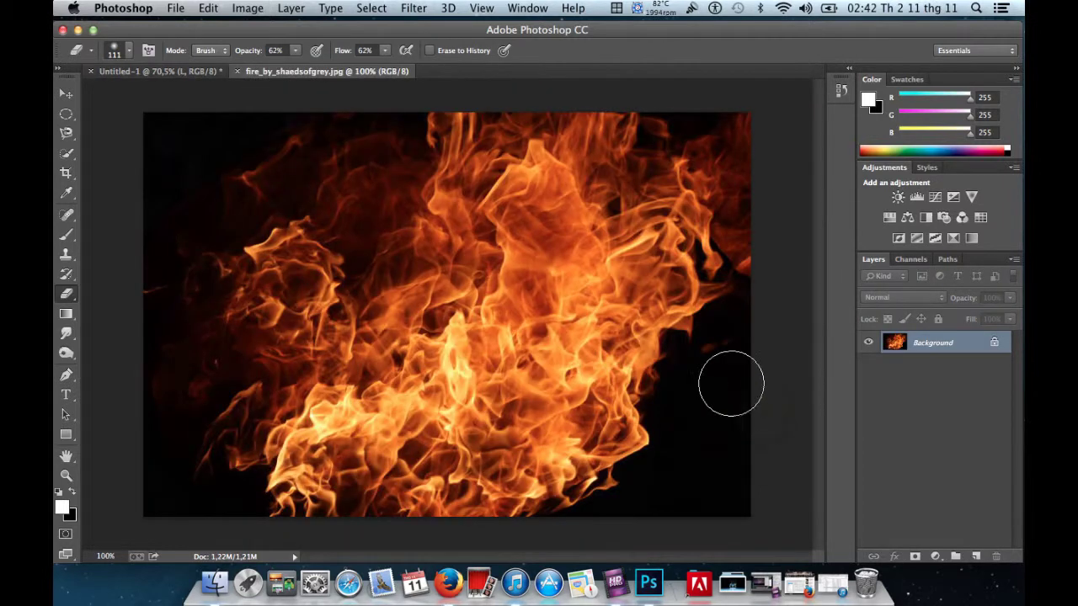
Load the fire image's Green channel as a selection and show all RGB channels again
click(908, 261)
click(920, 325)
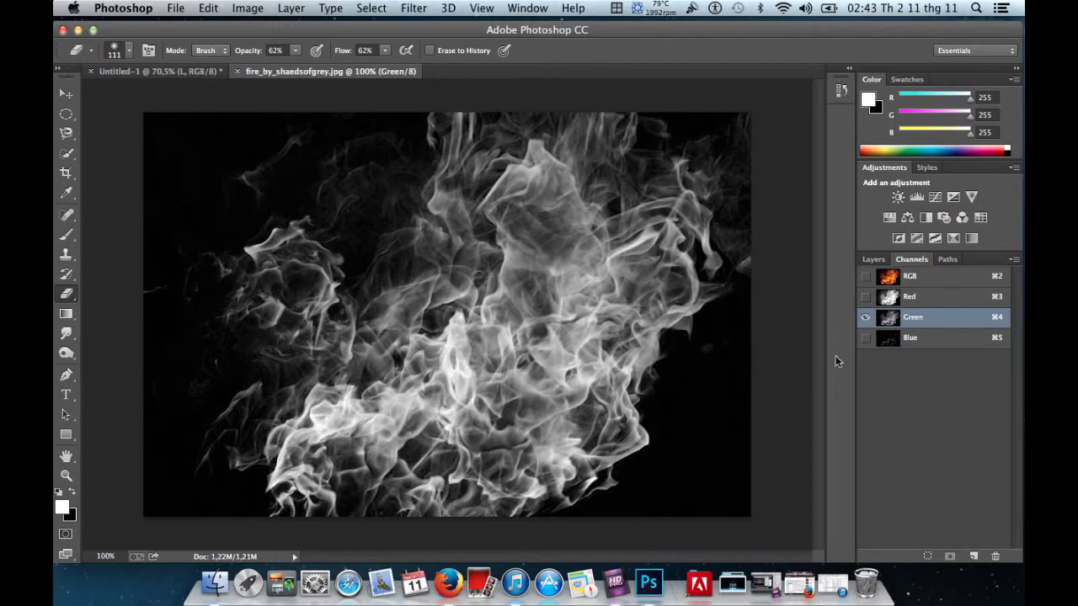
super+click(878, 320)
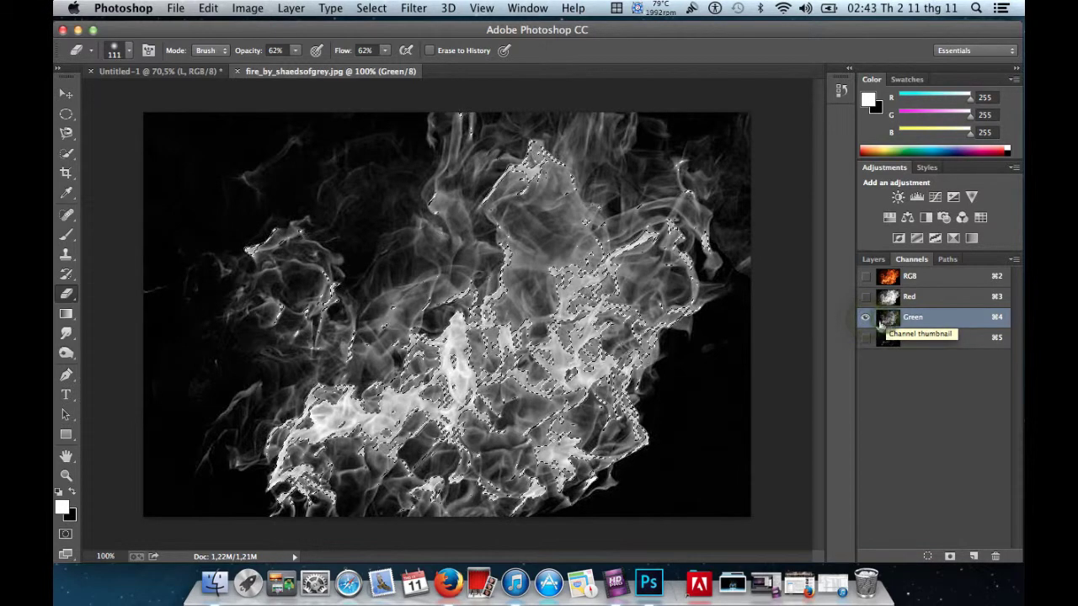
click(866, 276)
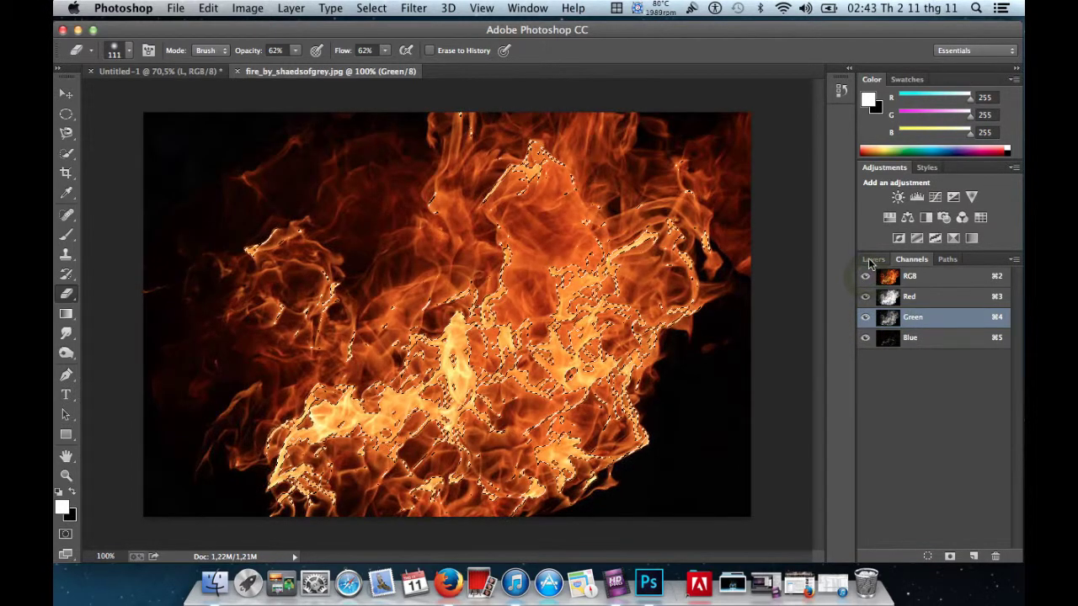
Duplicate the fire image's Background layer and copy the selected flames to a new layer
click(873, 260)
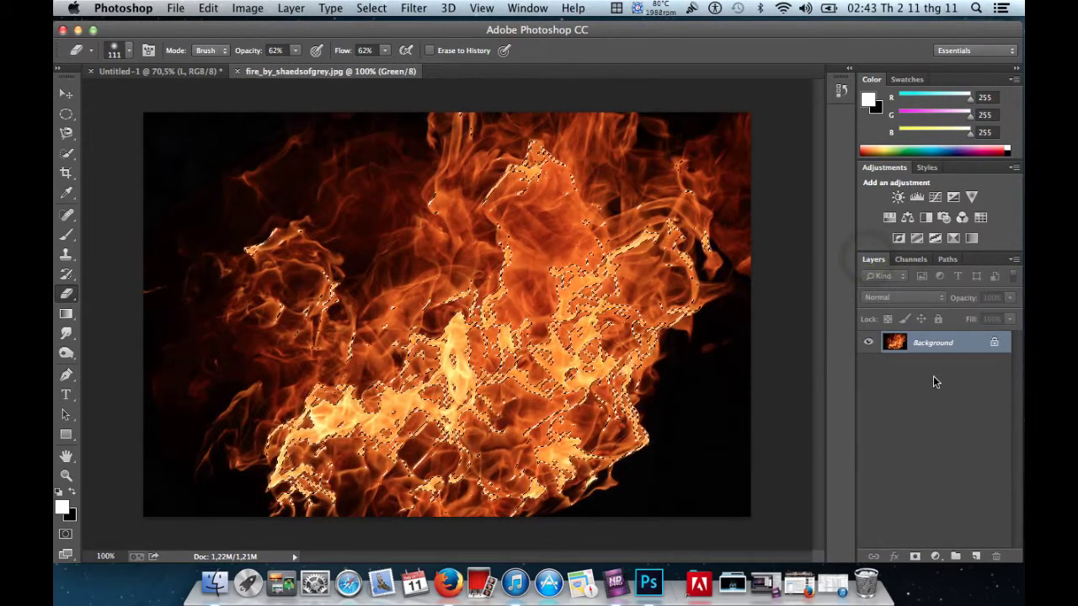
key(super+j)
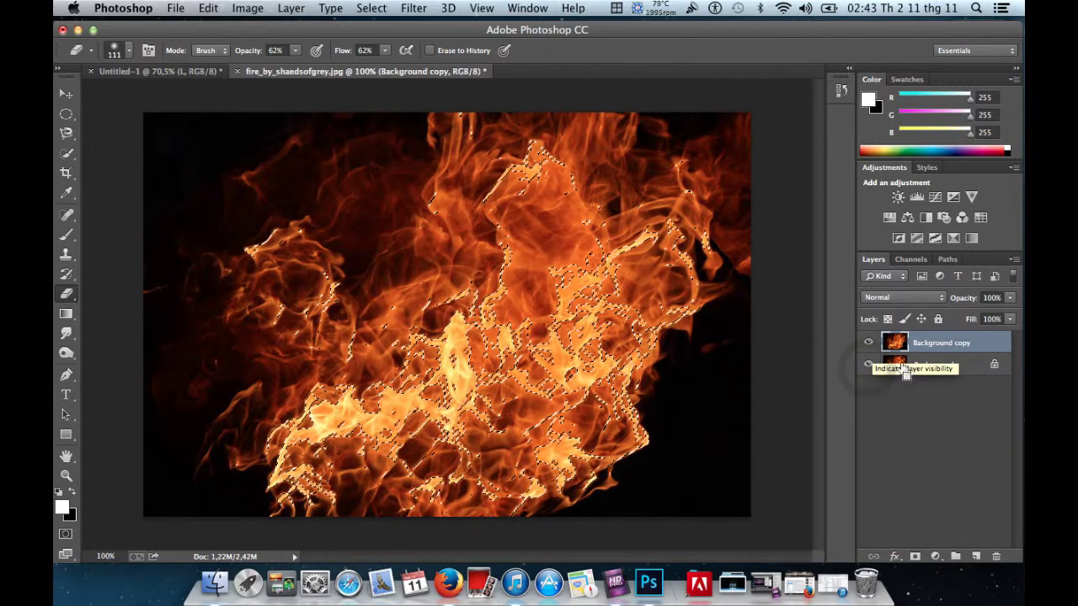
key(super+j)
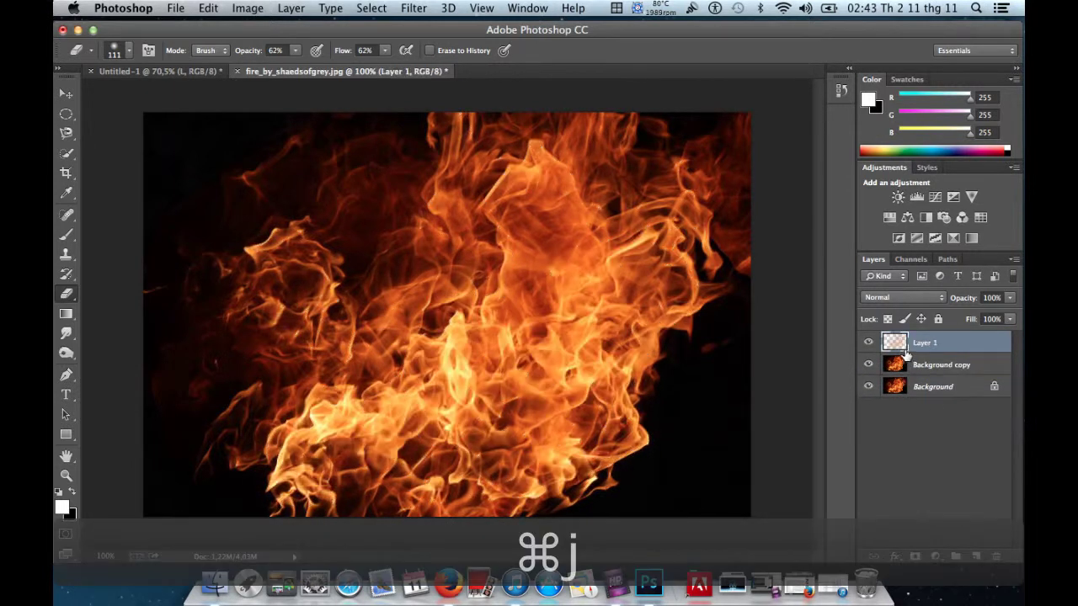
Float the fire image in its own window and move its extracted flame layer over the L in the Untitled-1 document
drag(387, 75, 505, 175)
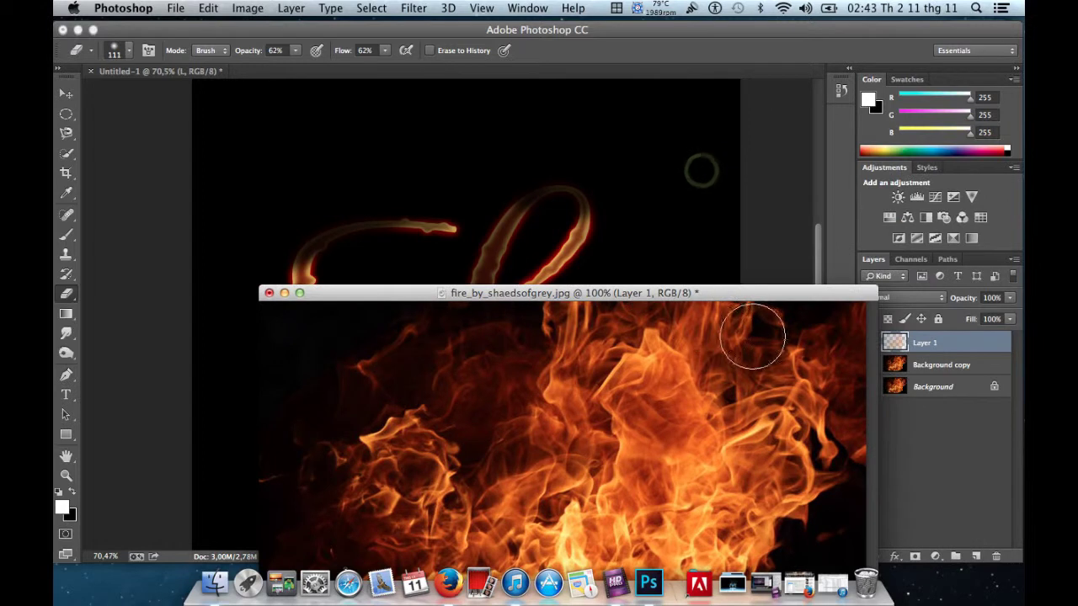
key(v)
drag(886, 345, 514, 345)
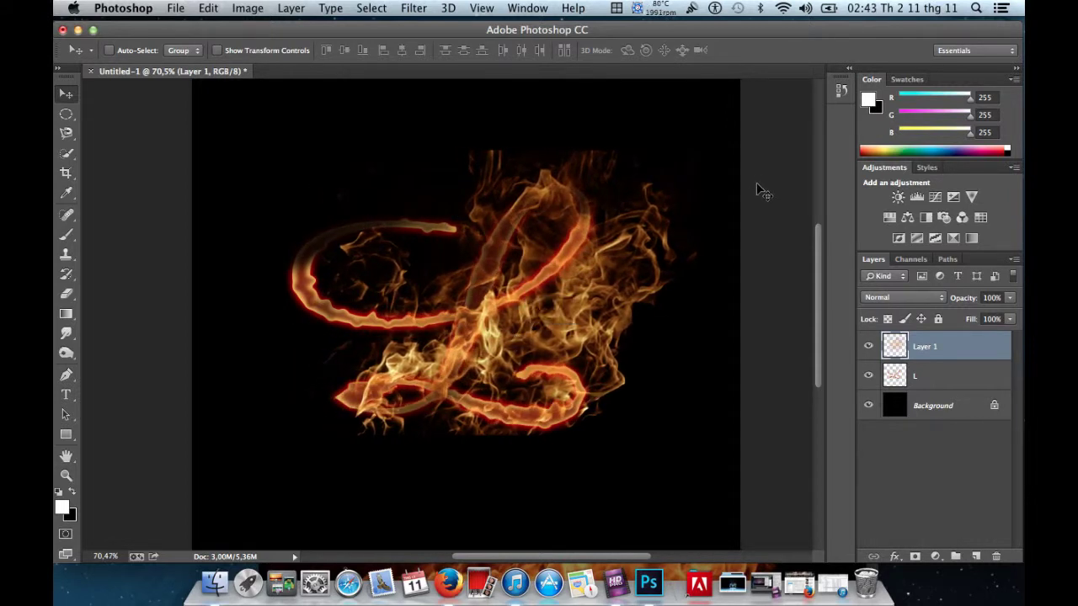
Start a Warp transform on the flame layer and pull its lower-left flames up onto the L's lower-left loop
key(super+t)
right_click(512, 294)
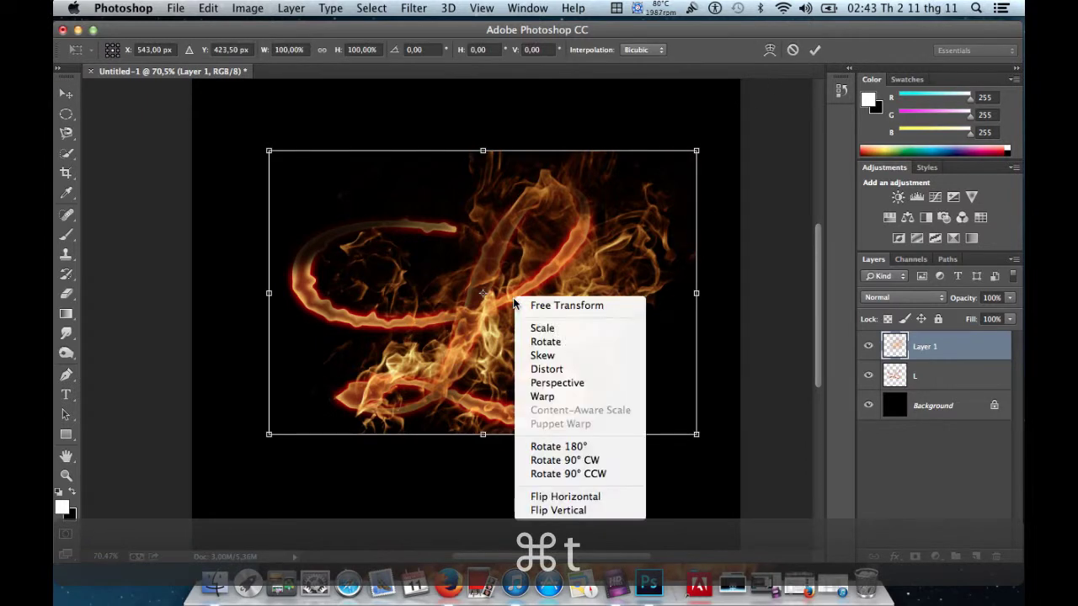
click(573, 397)
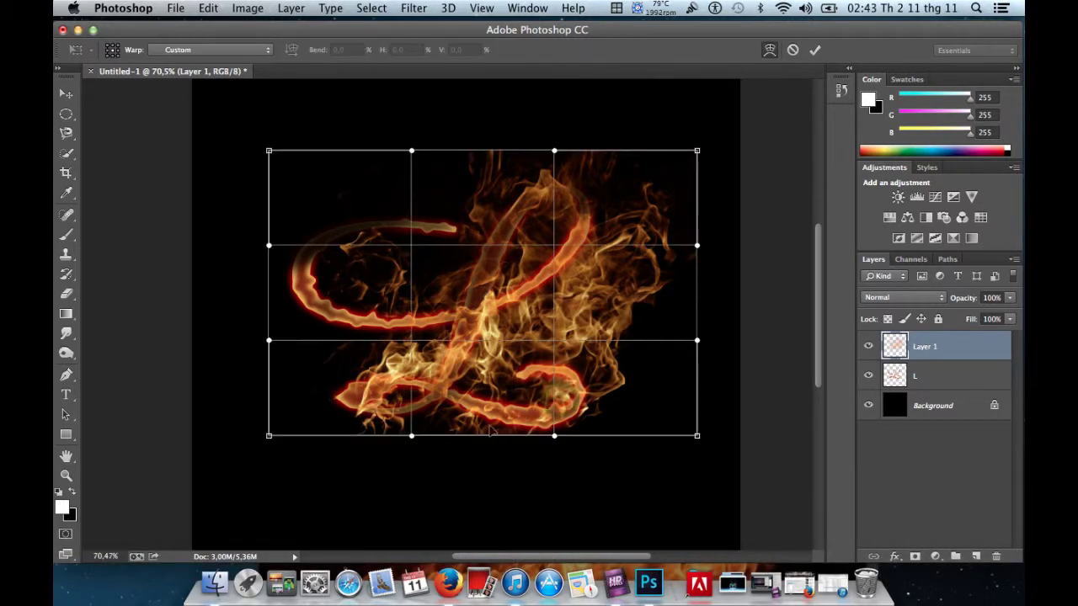
scroll(416, 440, up, 5)
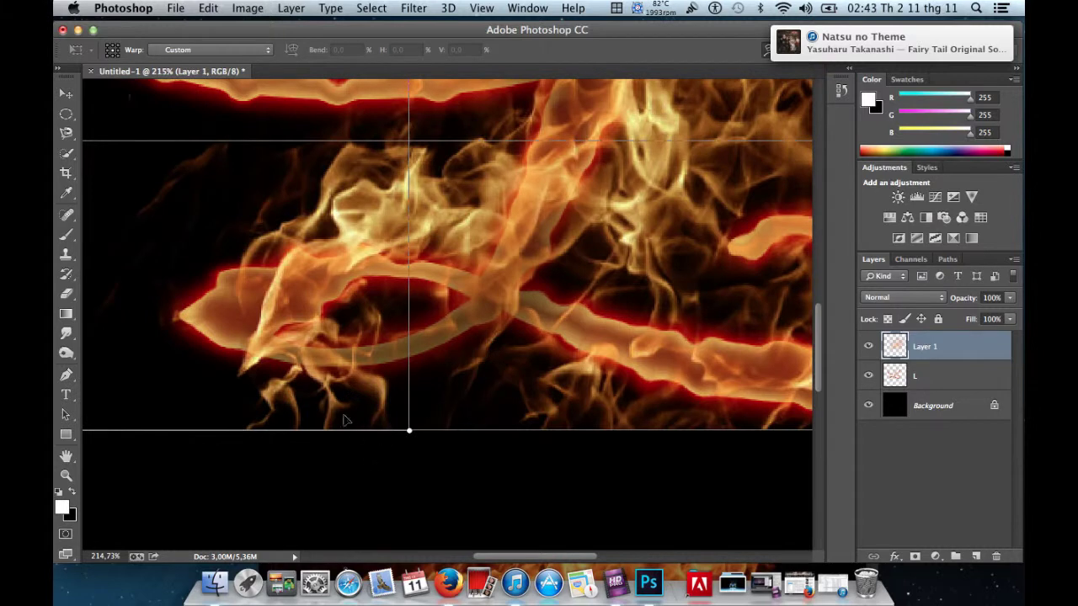
scroll(343, 418, down, 1)
drag(345, 405, 415, 305)
scroll(419, 301, up, 6)
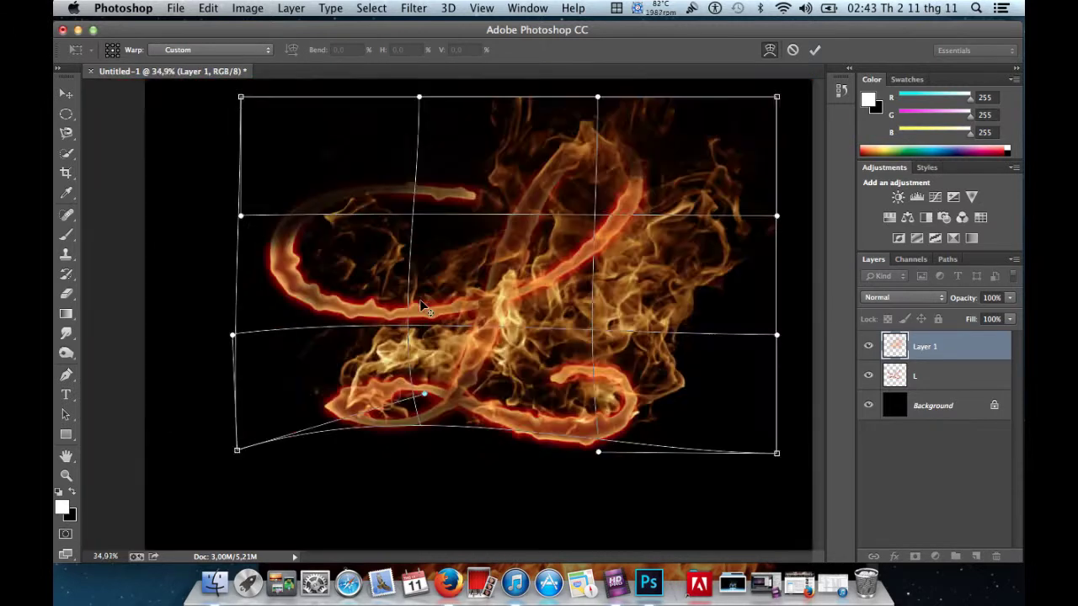
scroll(456, 323, down, 3)
scroll(541, 385, down, 1)
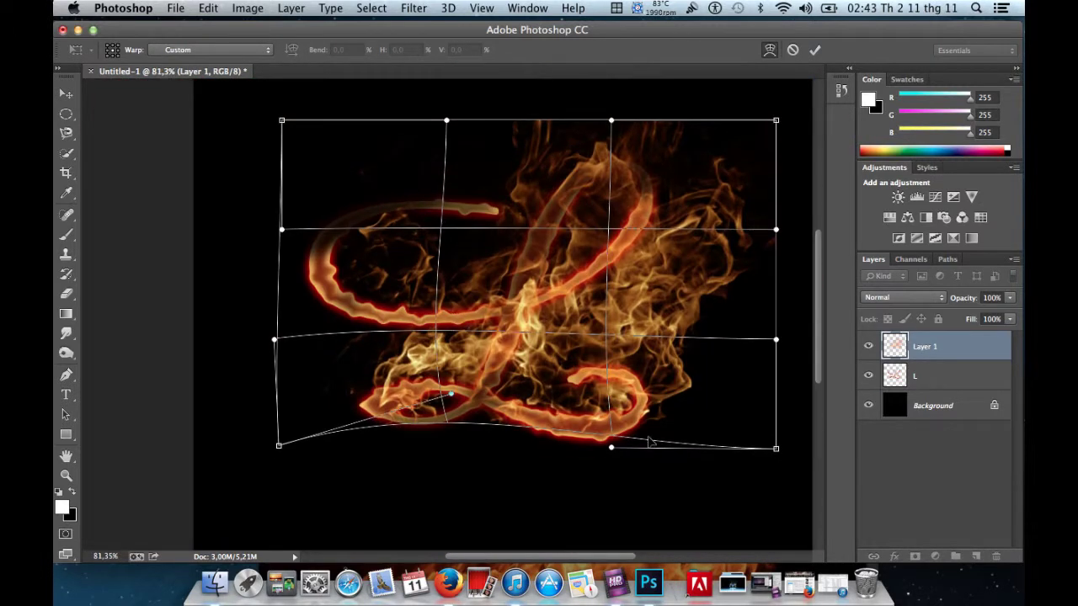
Pull the flame warp's two right corners and right interior inward so the flames follow the L's stem and end curl
drag(775, 449, 623, 453)
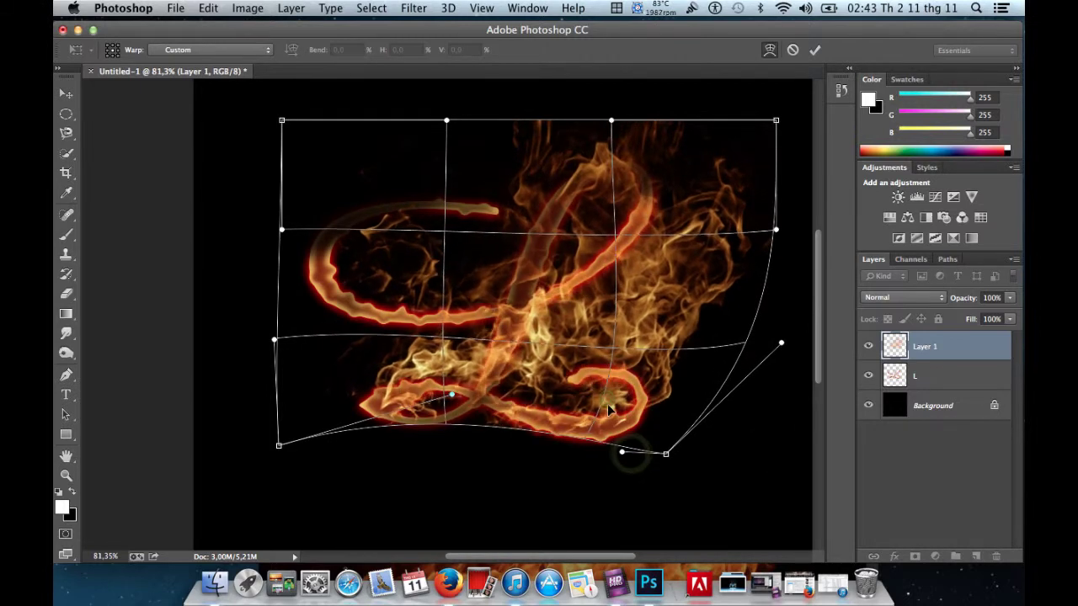
drag(680, 263, 651, 269)
drag(631, 411, 558, 335)
drag(776, 121, 664, 118)
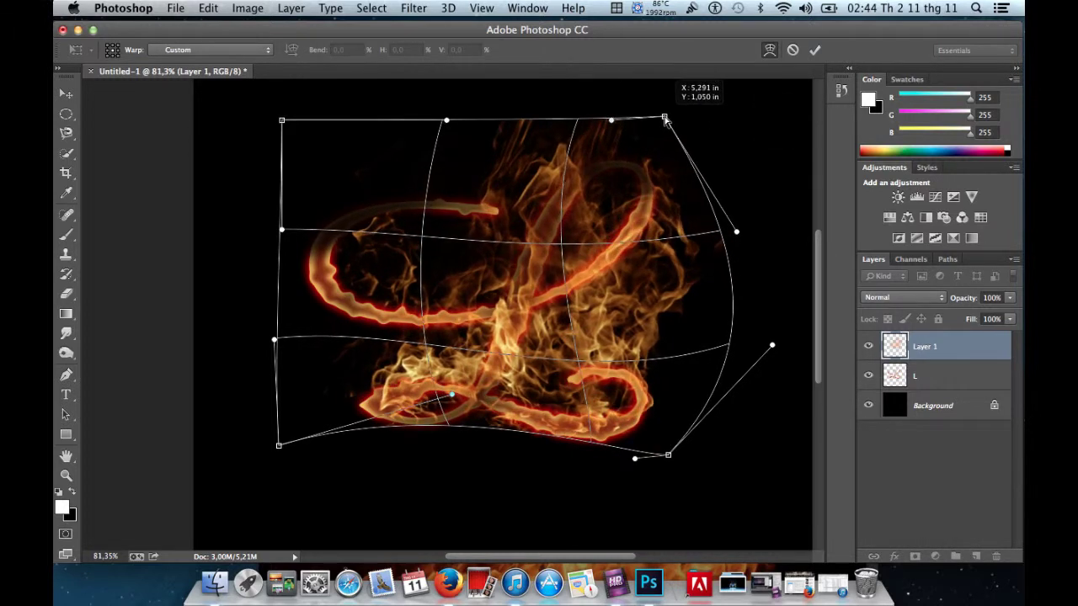
drag(494, 306, 516, 308)
drag(692, 334, 601, 345)
drag(612, 442, 648, 444)
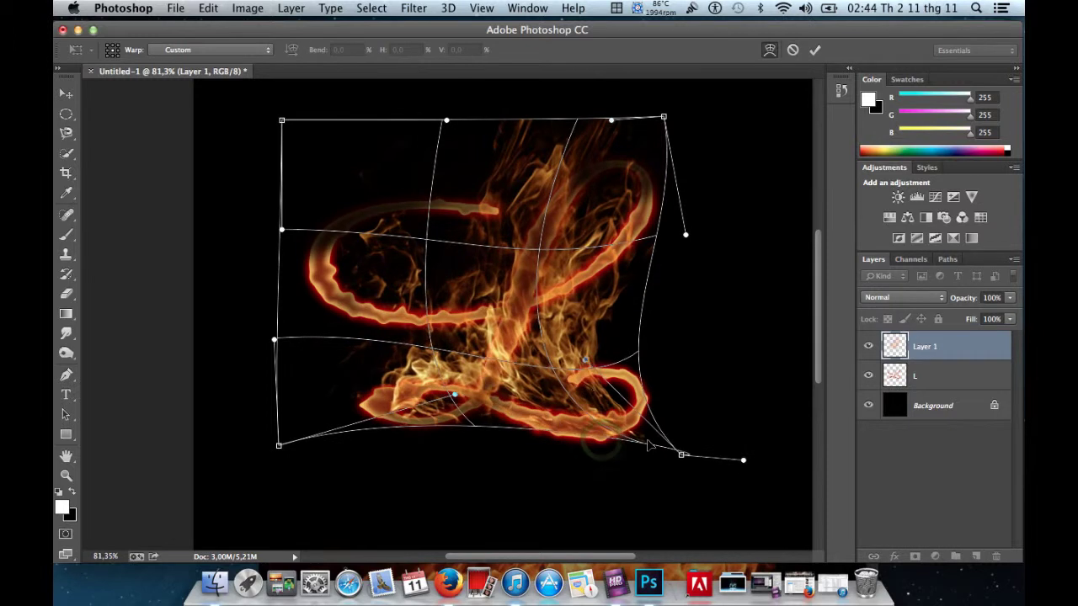
Refine the warp mesh around the L's crossing, right loop and end curl to fit the flames to the letter
drag(592, 391, 484, 390)
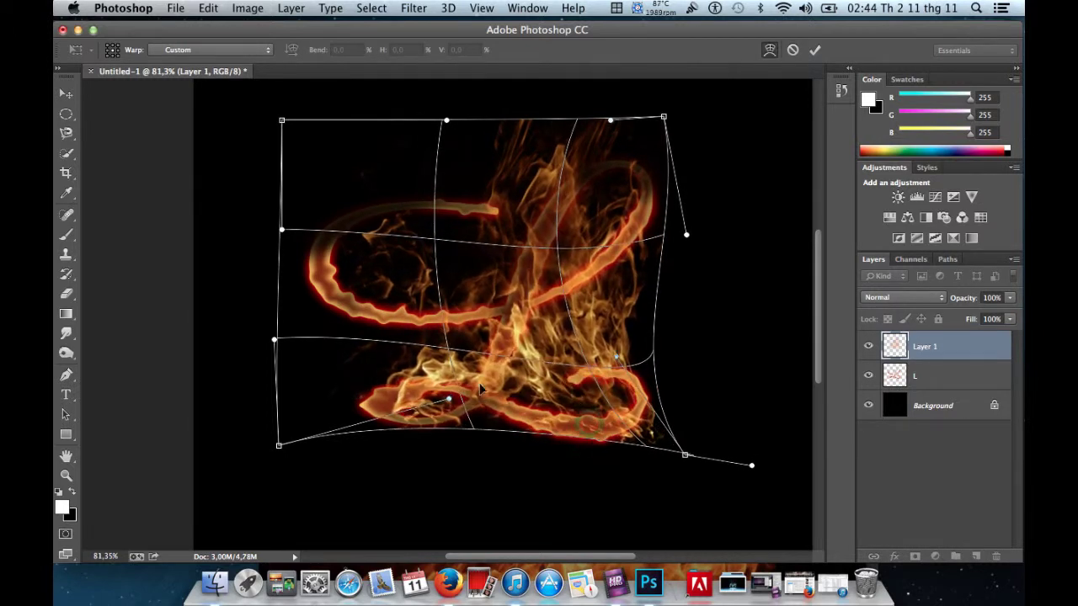
drag(616, 266, 603, 262)
drag(633, 178, 661, 175)
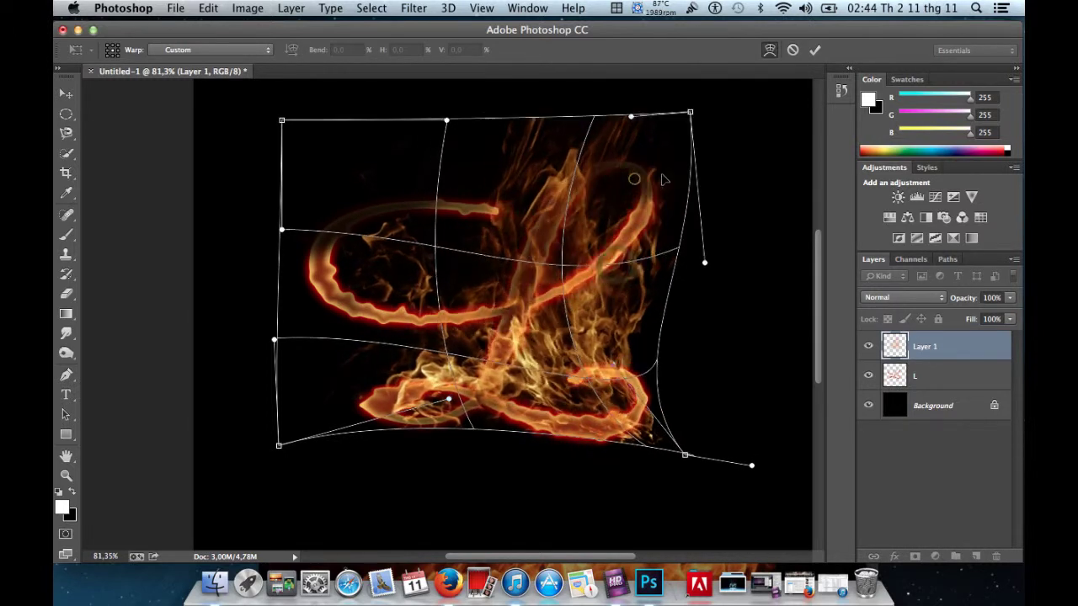
drag(571, 352, 588, 335)
scroll(594, 336, down, 3)
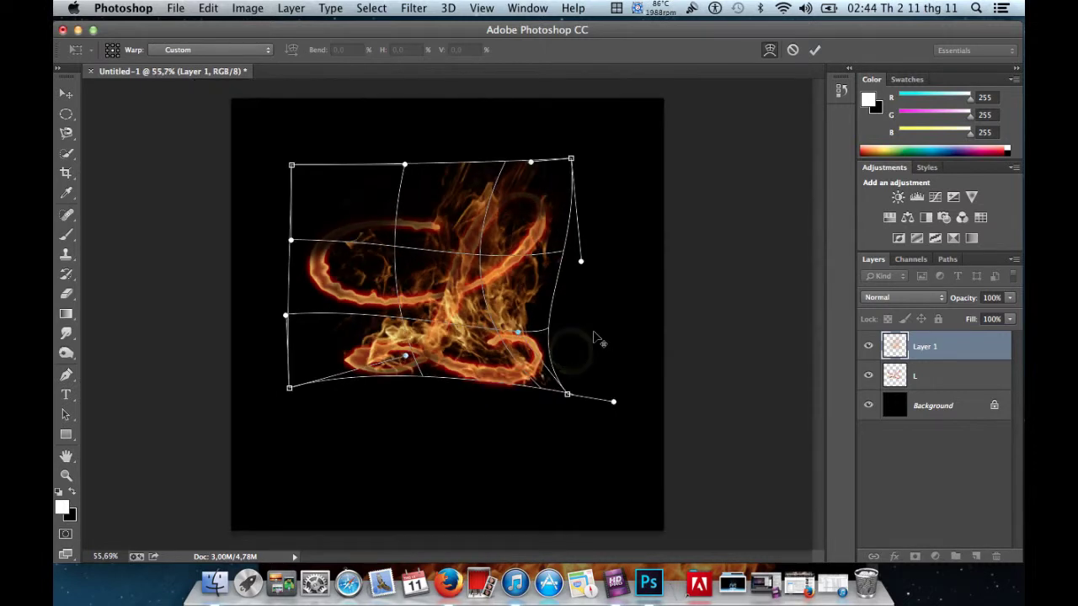
Bend the flame warp's upper edge down toward the L's top loop, nudge its right edge inward, and apply the warp
drag(528, 160, 587, 221)
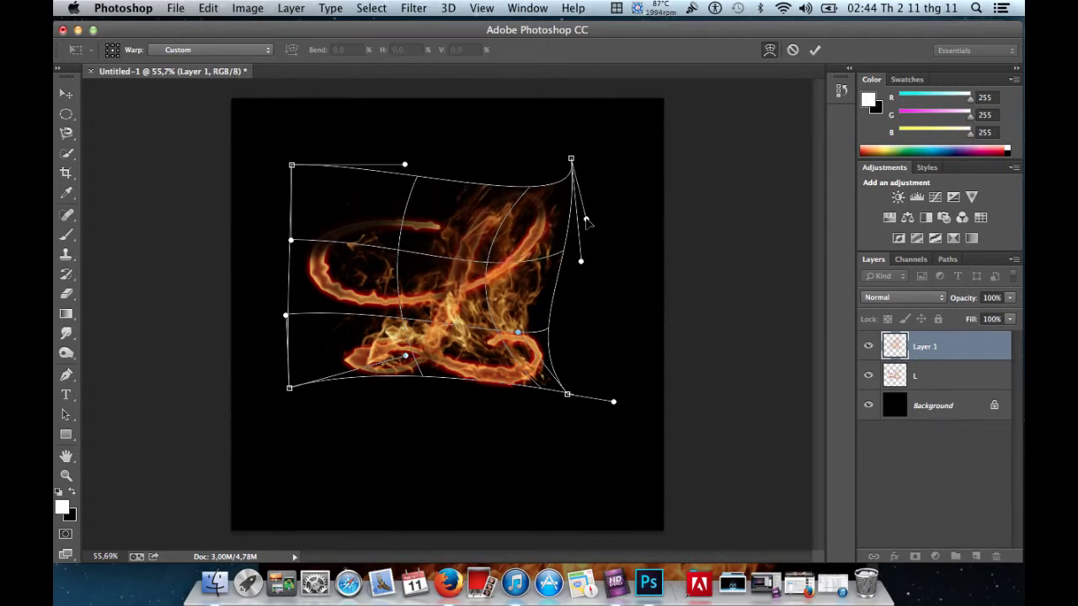
drag(414, 178, 436, 195)
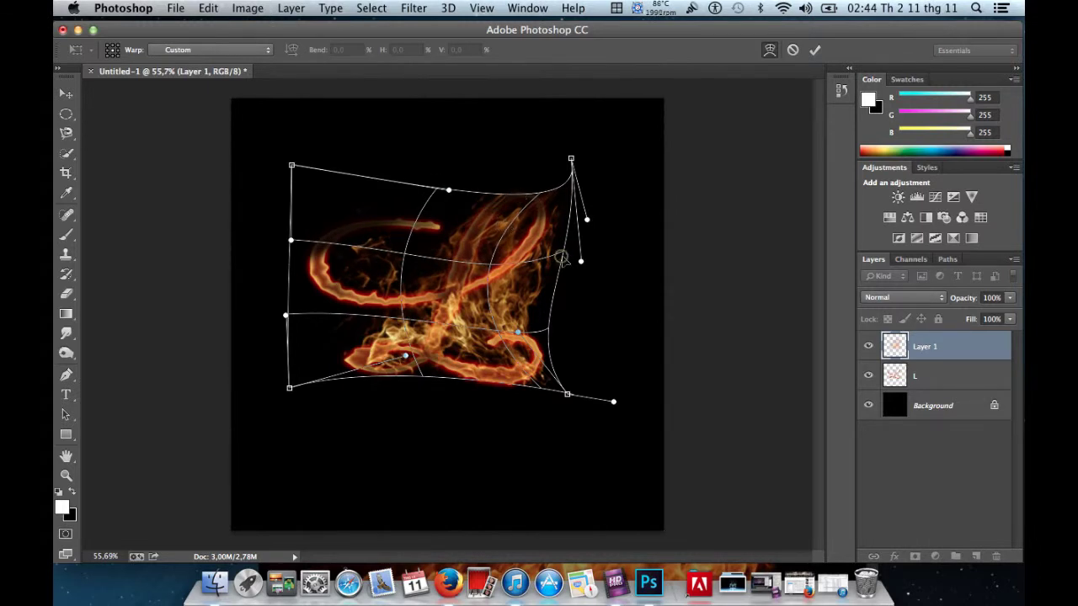
drag(562, 260, 552, 253)
click(814, 50)
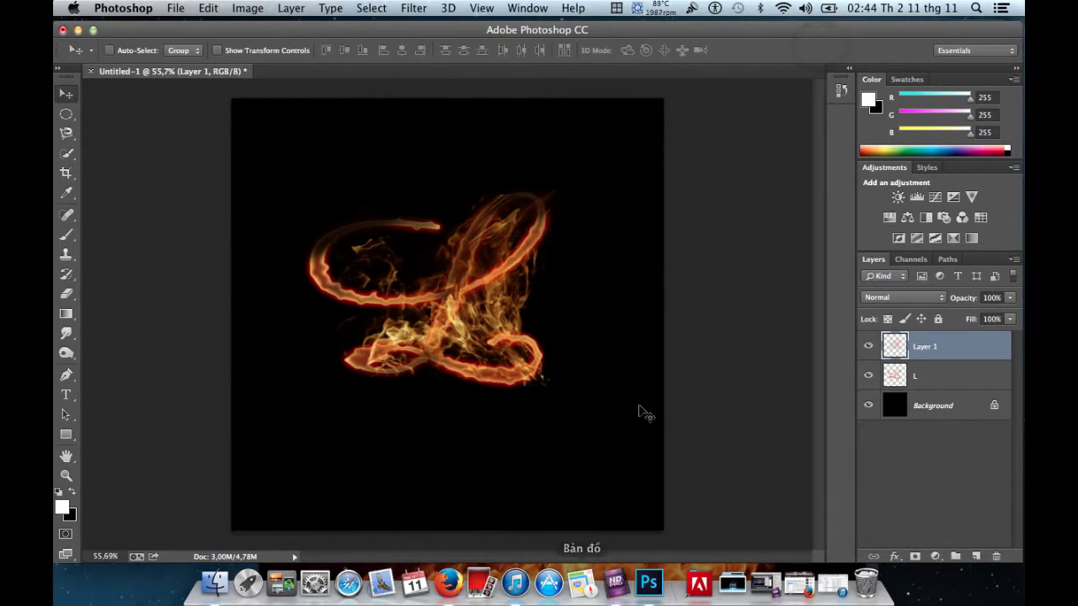
Duplicate the warped flame layer, flip the copy horizontally, and move it right so it overlaps the L's centre
key(super+j)
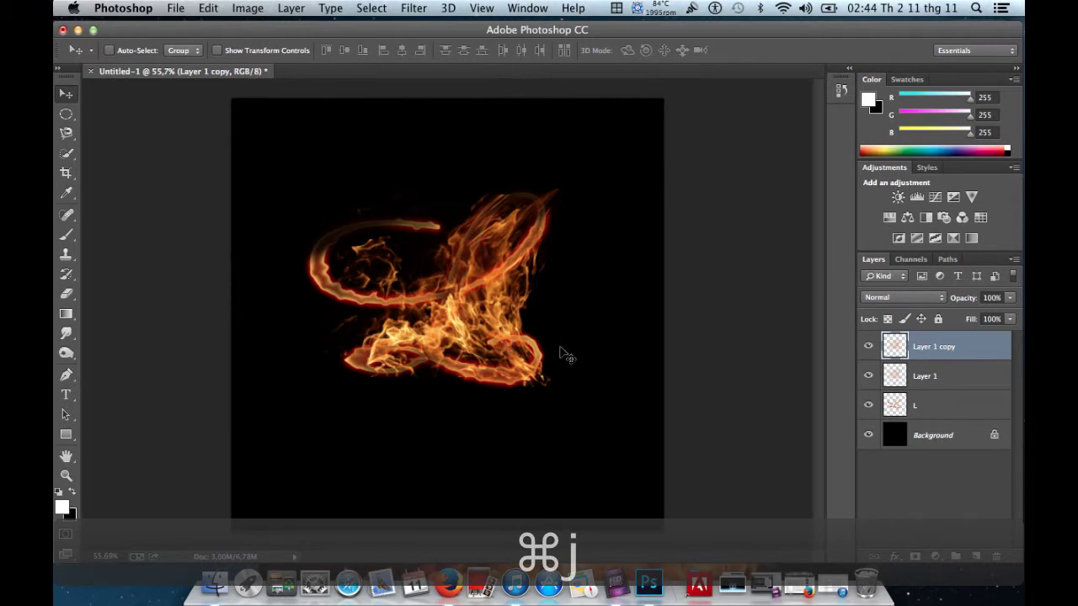
key(super+t)
right_click(476, 311)
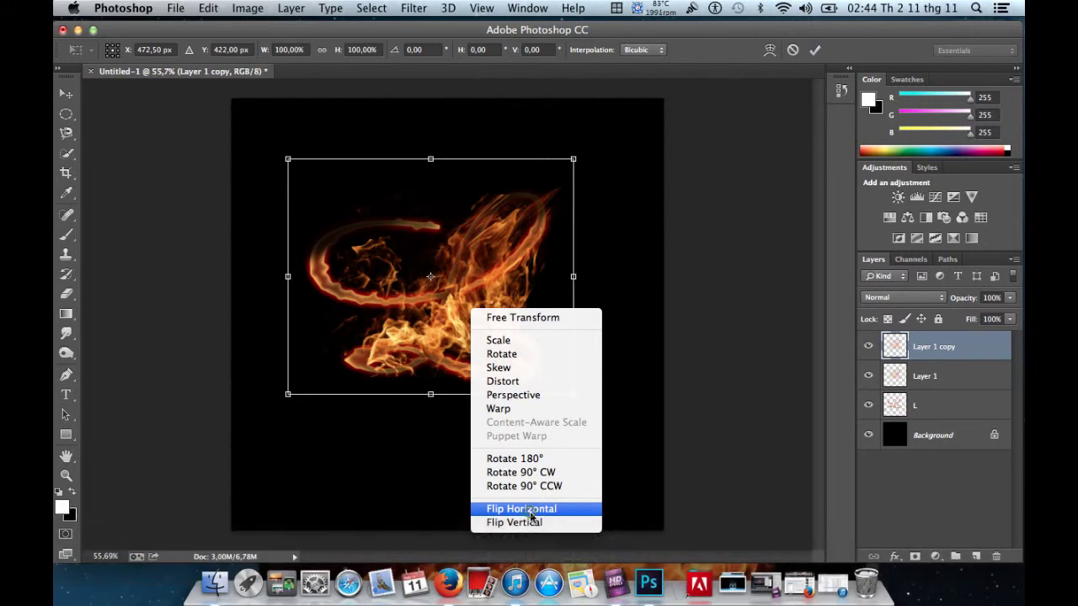
click(530, 509)
drag(430, 322, 500, 327)
Start a Warp on the flipped flame copy and pull its two left corners and left interior outward toward the L's large left loop
right_click(475, 321)
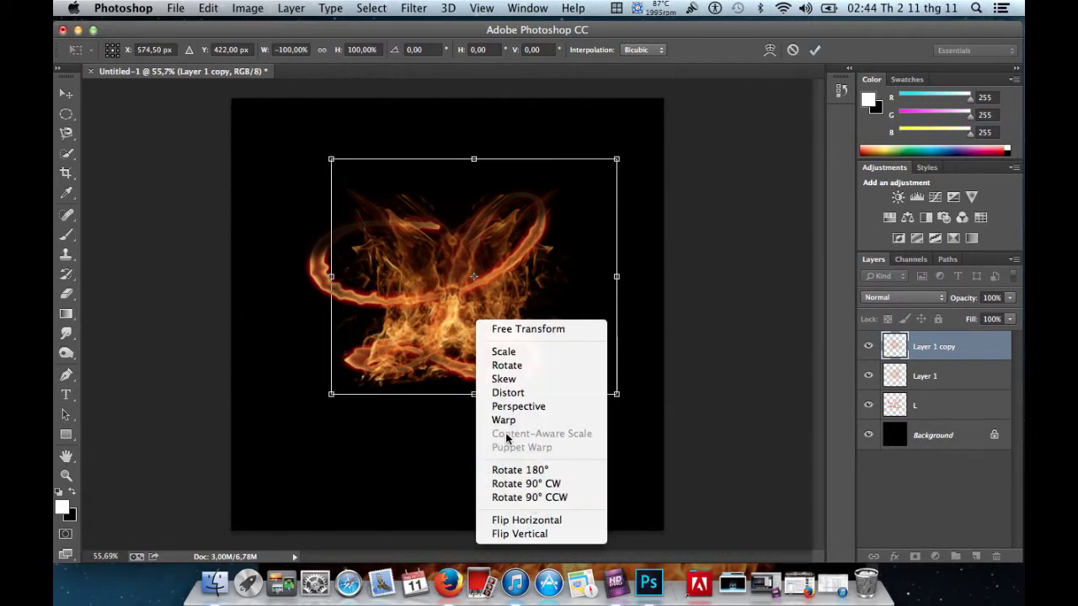
click(505, 420)
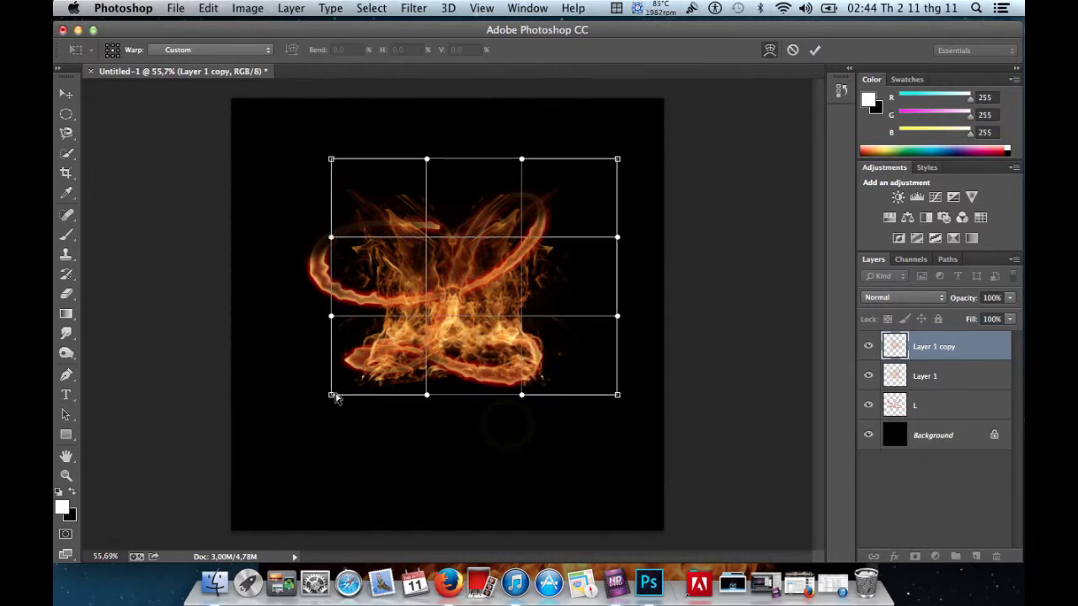
drag(329, 394, 312, 370)
drag(332, 159, 276, 221)
drag(325, 254, 290, 273)
Bend the warp's left and lower interior to fit the flames to the left loop and stem, and apply the warp
drag(405, 243, 385, 242)
drag(401, 177, 381, 166)
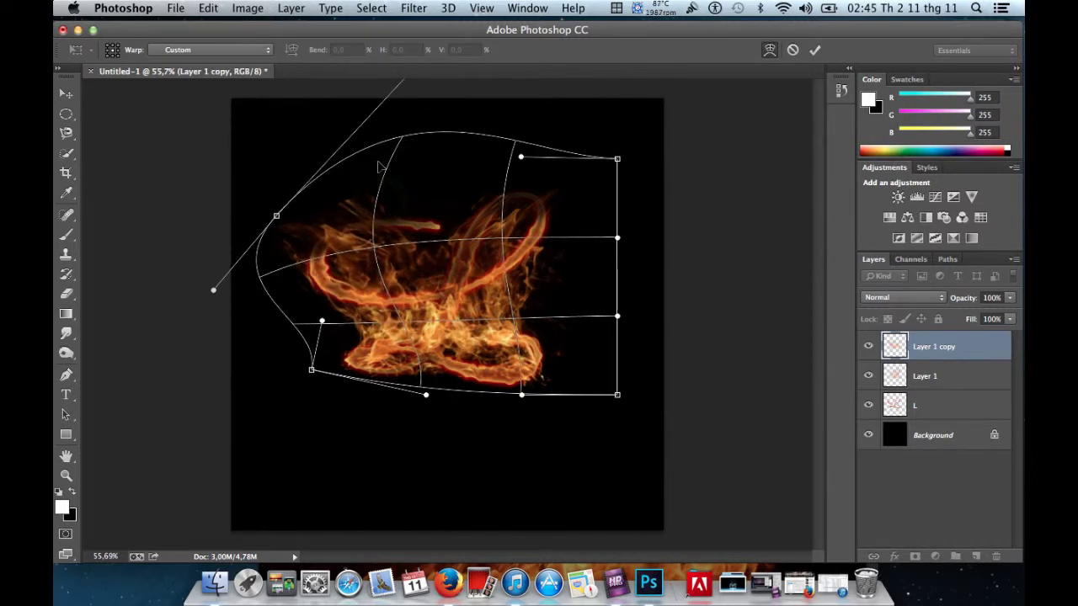
drag(384, 301, 428, 294)
drag(343, 256, 330, 266)
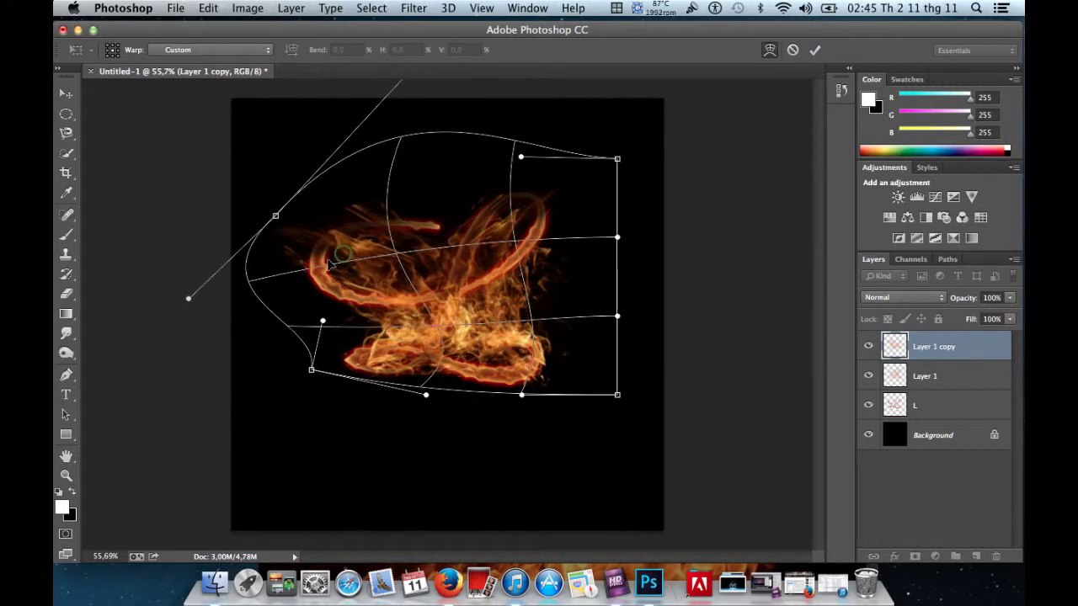
click(815, 49)
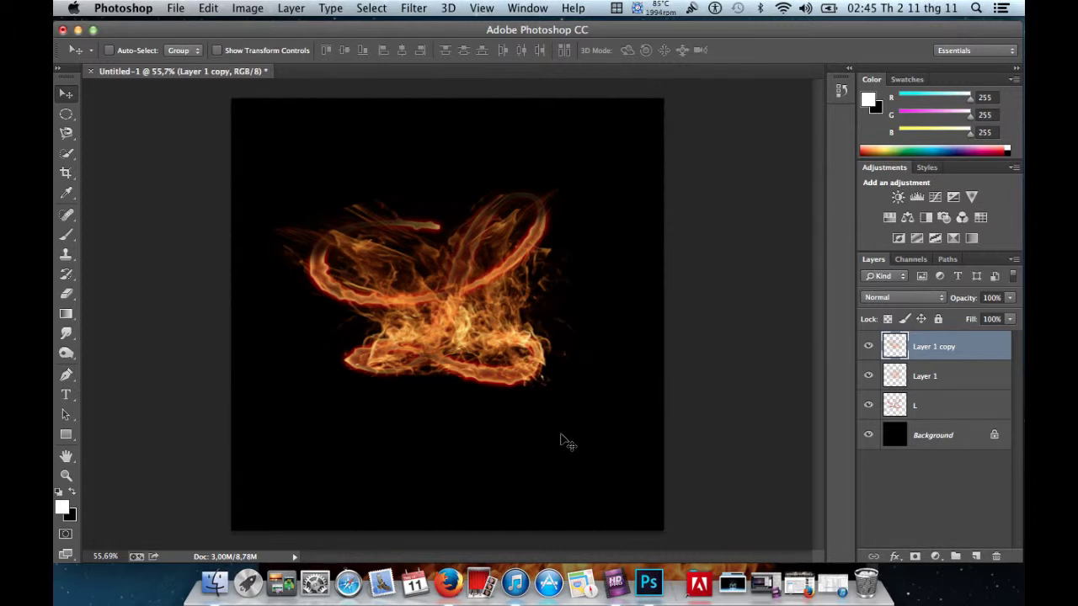
Duplicate the flame copy again and move the new copy about 0.55 in left and 1.08 in up
key(super+j)
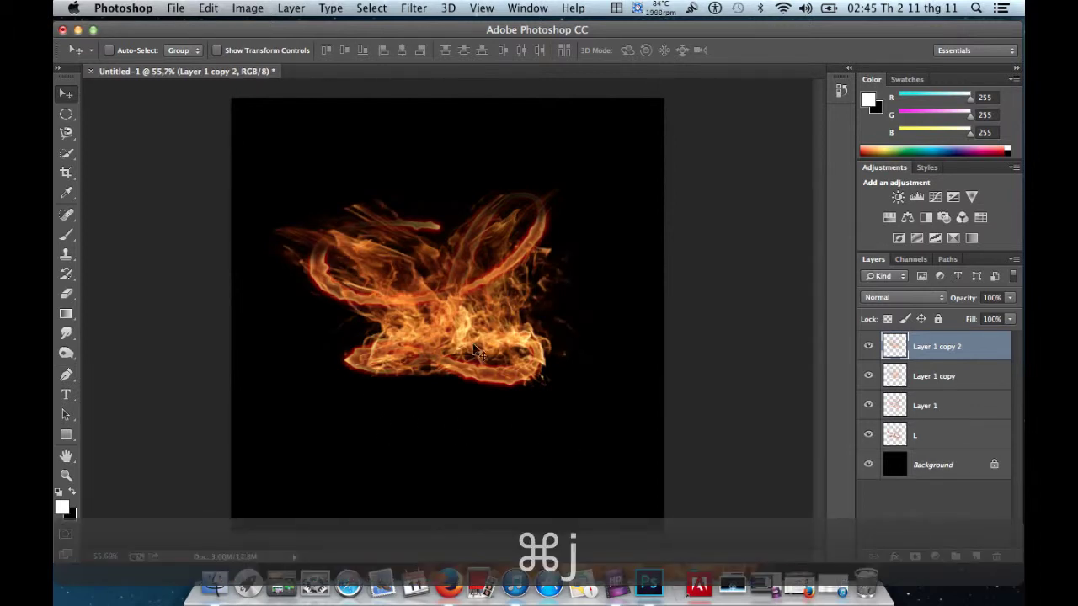
right_click(473, 321)
click(632, 189)
key(super+t)
drag(429, 323, 404, 248)
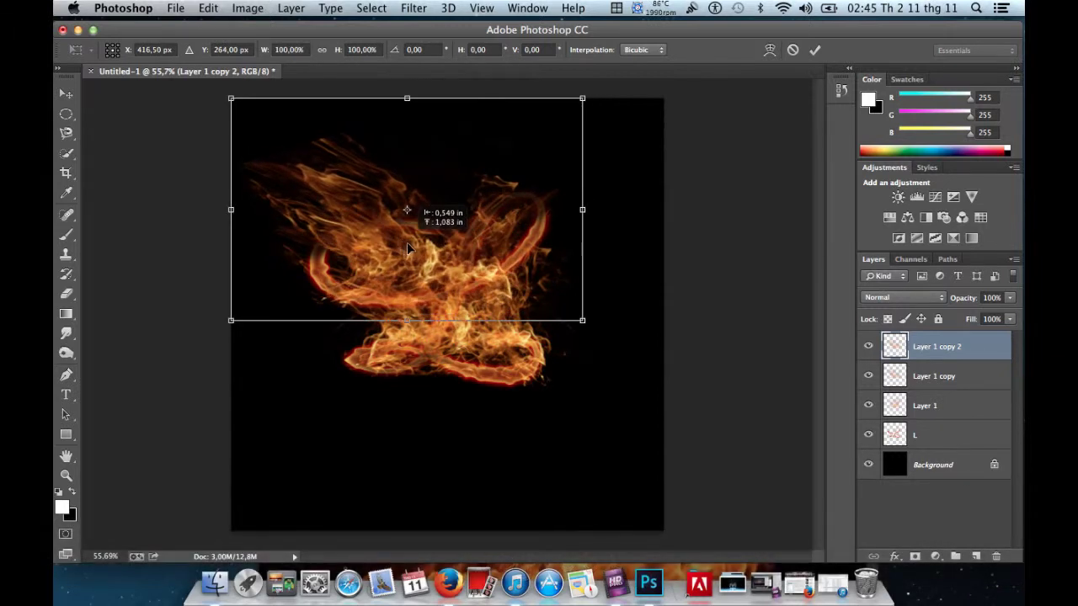
Warp the raised flame copy, pulling its lower-right flames up over the L's crossing and its upper-left interior inward
right_click(452, 258)
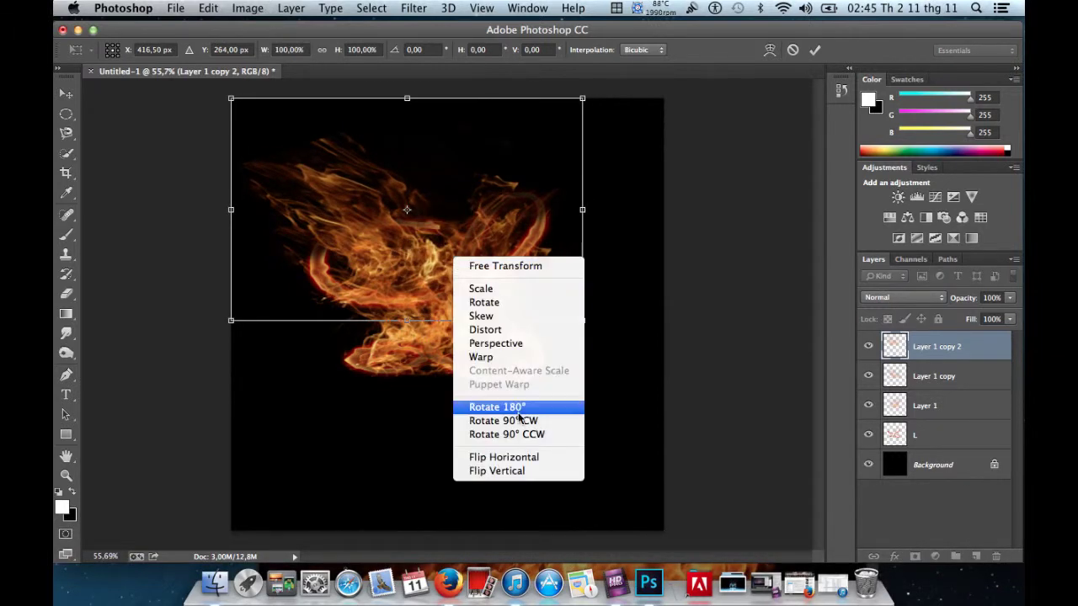
click(504, 357)
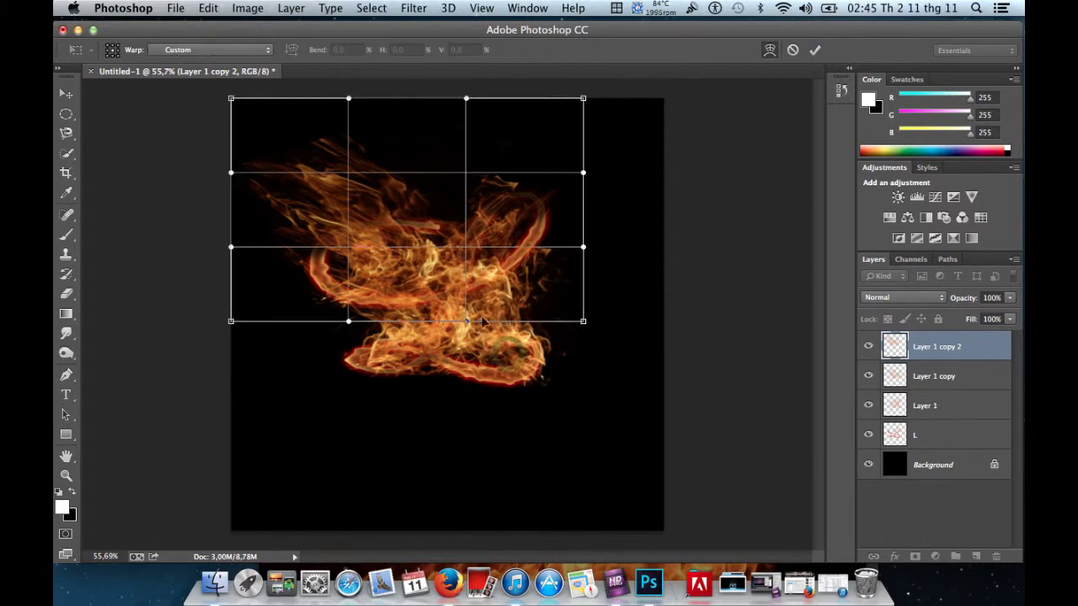
drag(479, 311, 549, 263)
drag(409, 276, 406, 284)
drag(339, 197, 366, 195)
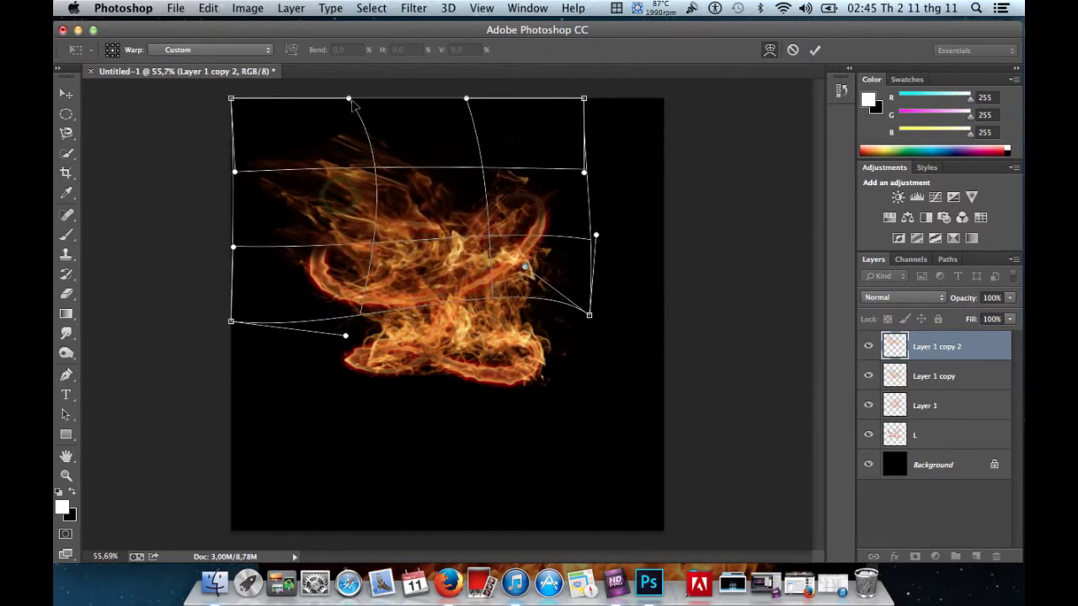
Pull the warp's upper edge and upper-left corner right so the flames stand upright over the left loop, and apply the warp
drag(349, 98, 589, 123)
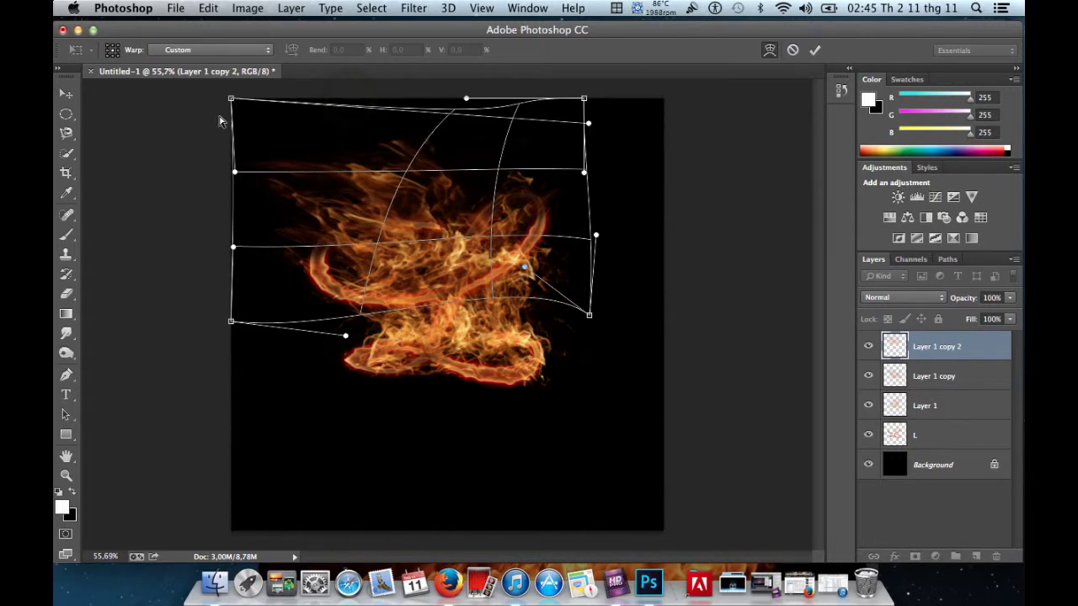
drag(231, 99, 437, 118)
drag(355, 264, 340, 282)
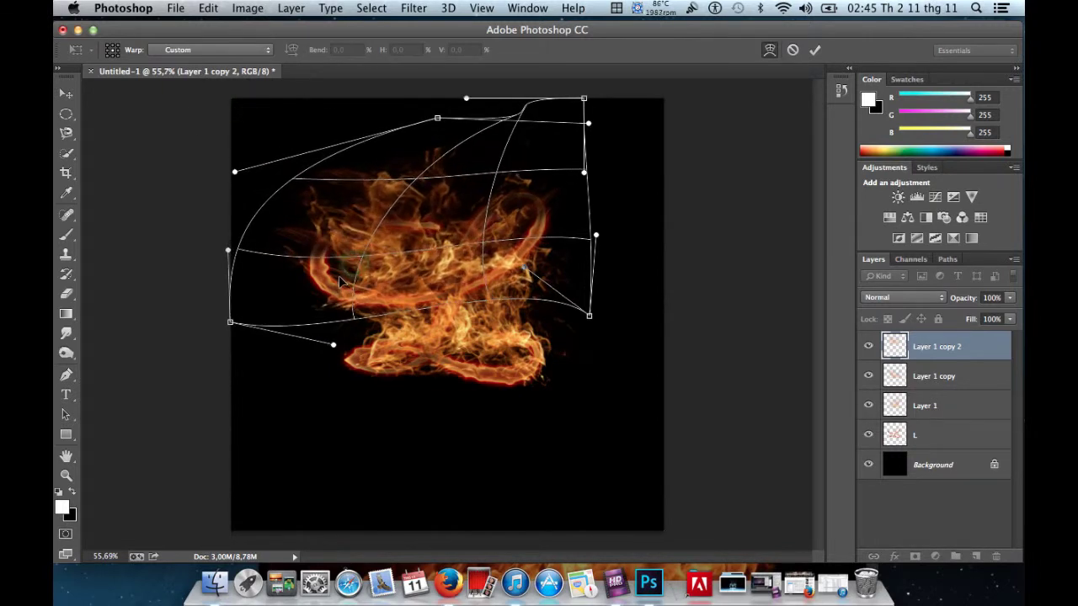
click(815, 50)
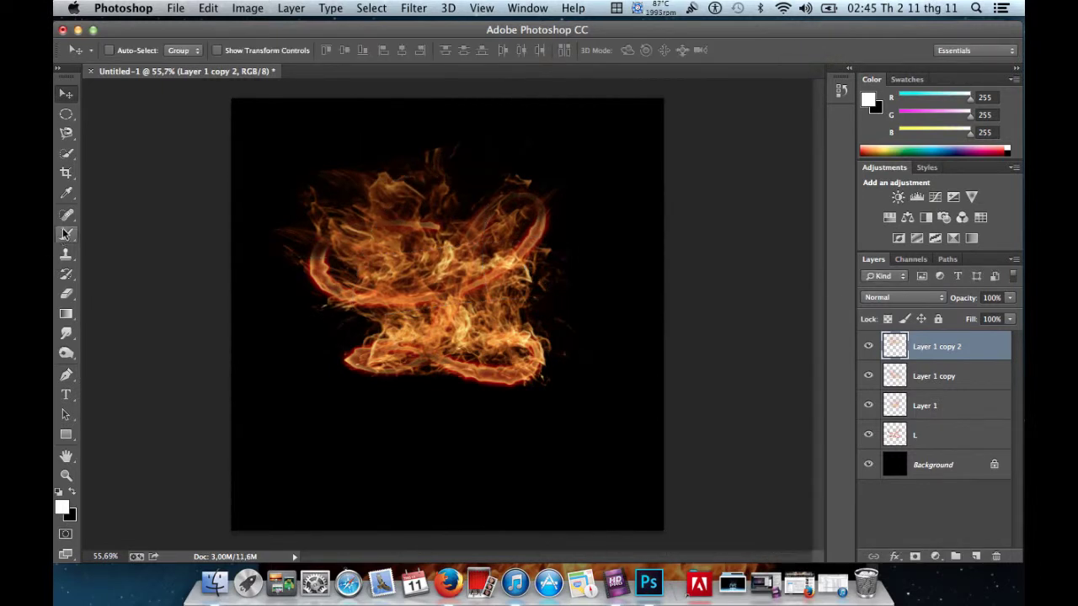
On Layer 1 copy 2, erase the wisps above the L's centre, and use a 30 px eraser on flames covering the upper-left stroke
key(e)
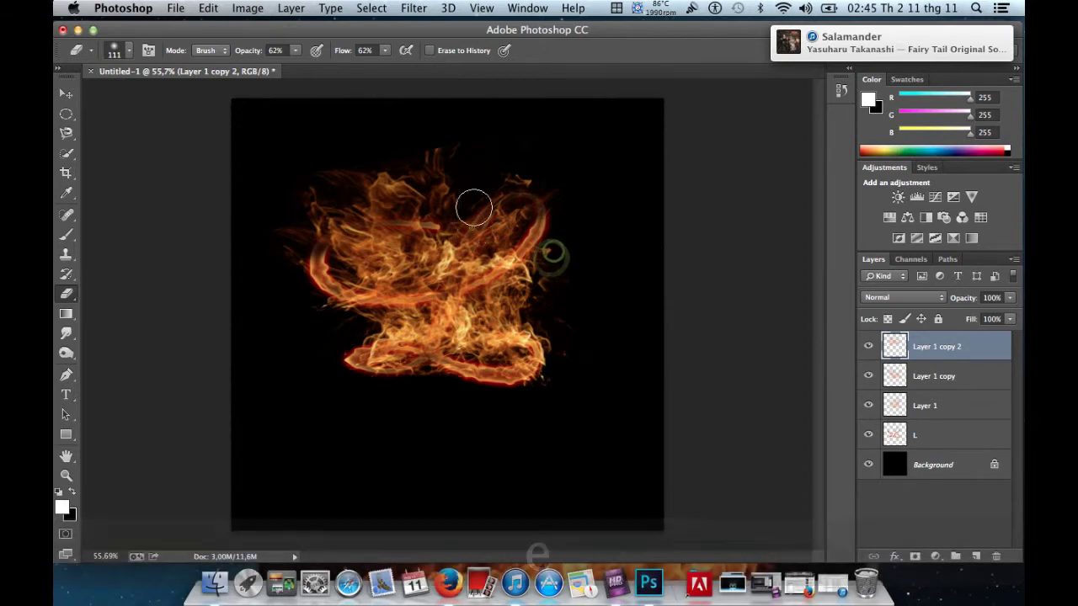
click(433, 202)
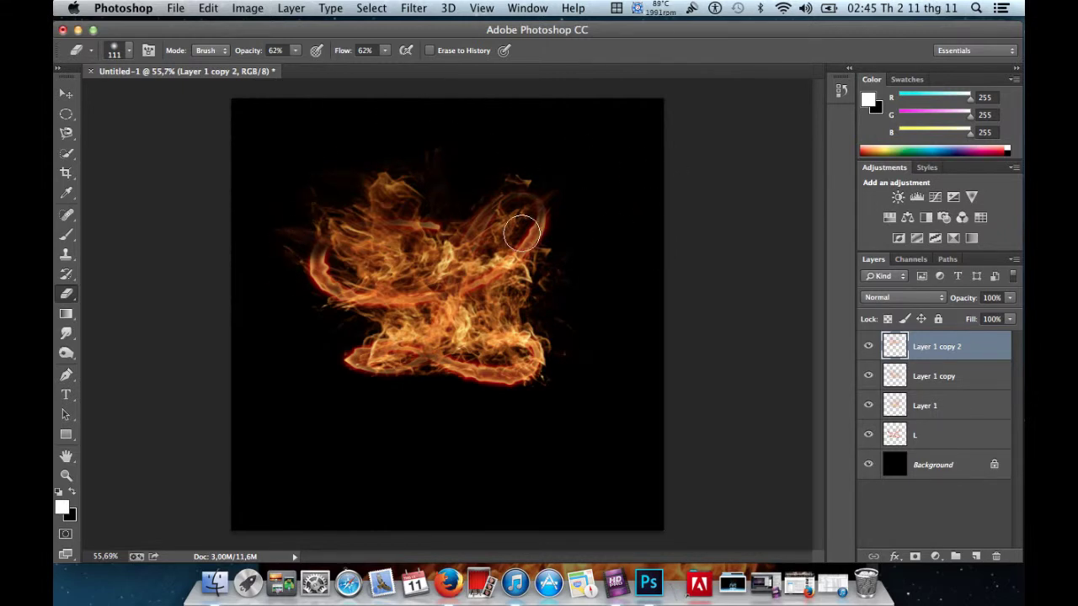
scroll(482, 218, up, 4)
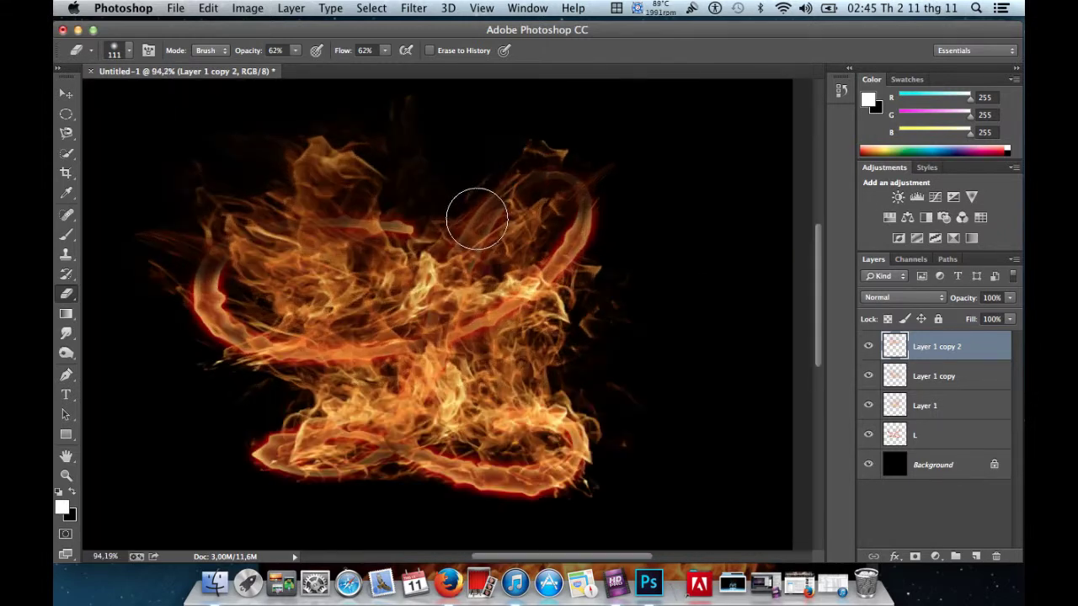
click(128, 50)
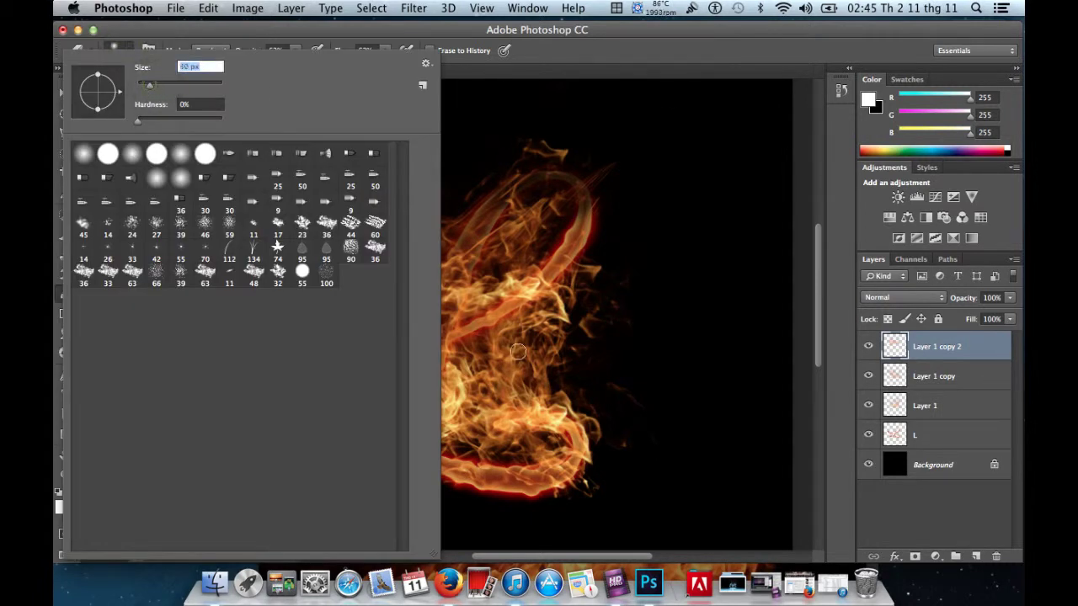
key(Return)
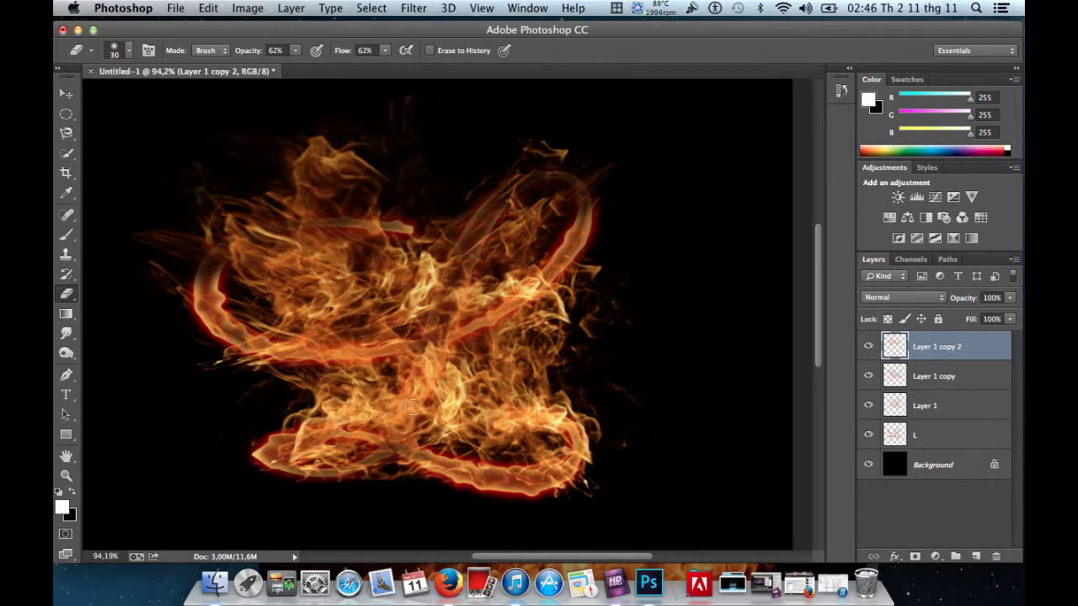
drag(338, 225, 284, 225)
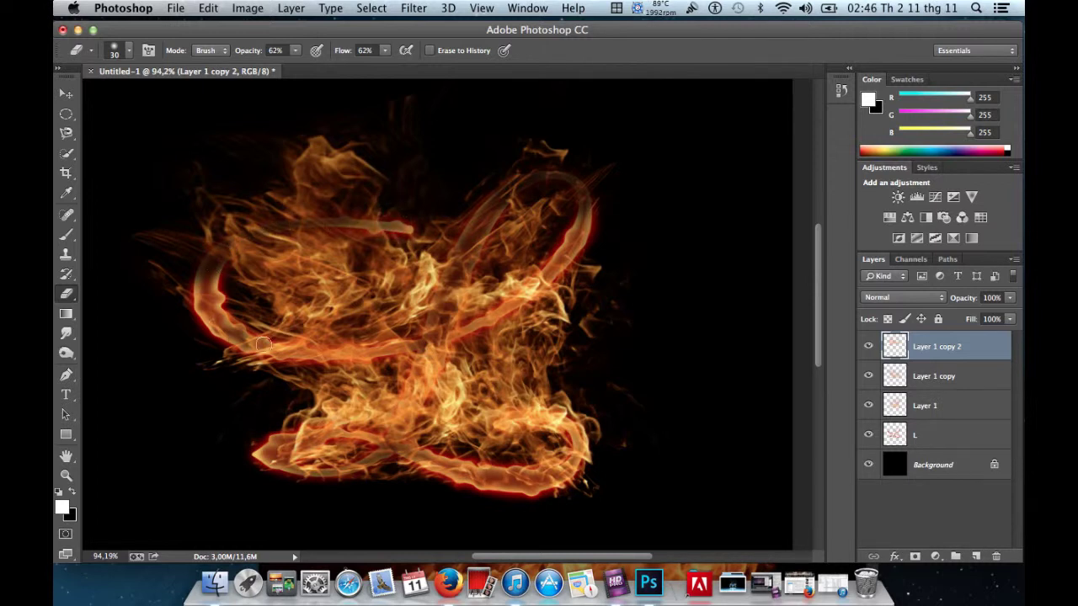
Erase the flames covering the L's strokes on Layer 1 copy and Layer 1 so the letter shows through
click(935, 379)
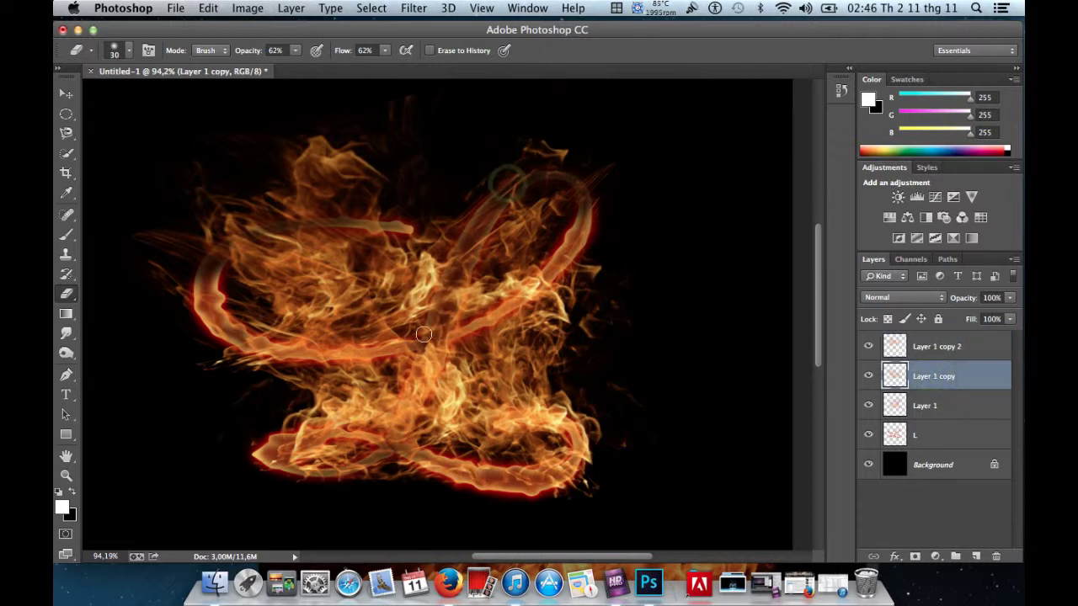
mouse_move(579, 208)
mouse_down()
mouse_move(578, 238)
mouse_move(543, 276)
mouse_up()
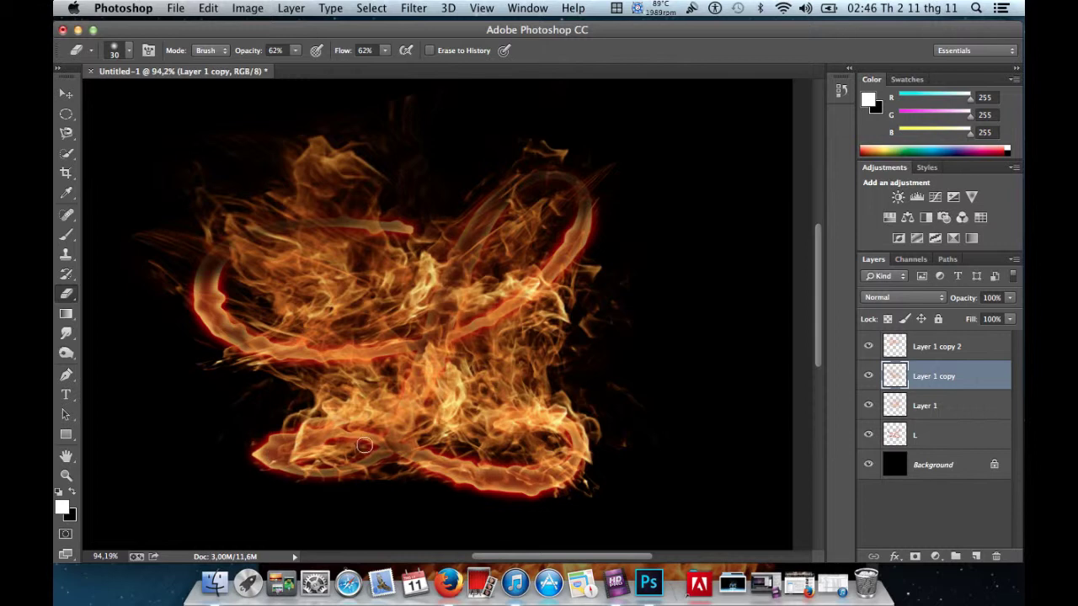
click(944, 407)
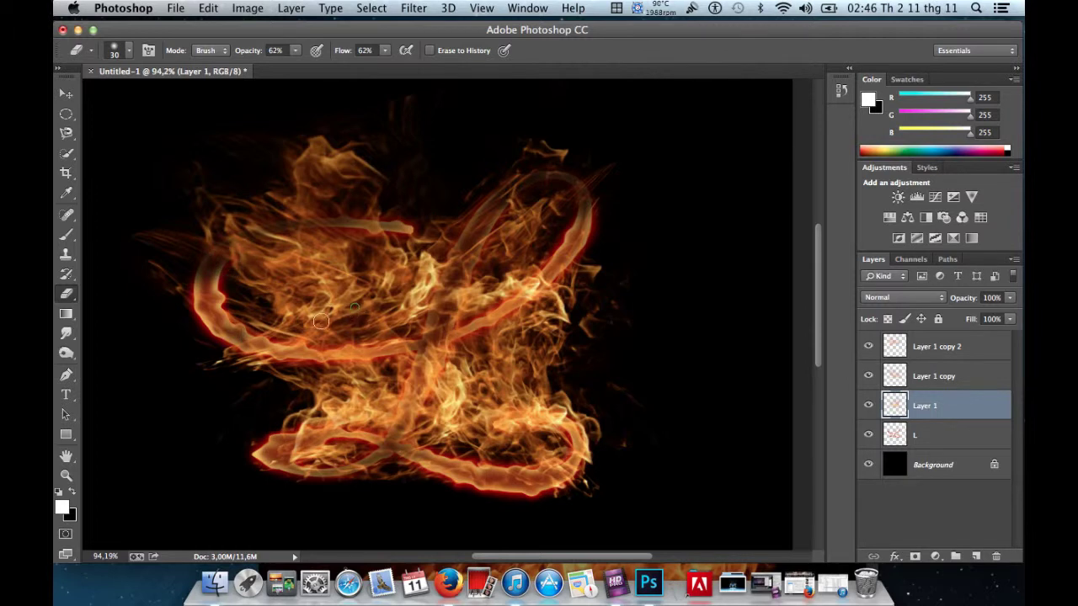
Set the eraser size to 111 px and soften Layer 1's flames beside the L's stem, below the right loop
click(129, 49)
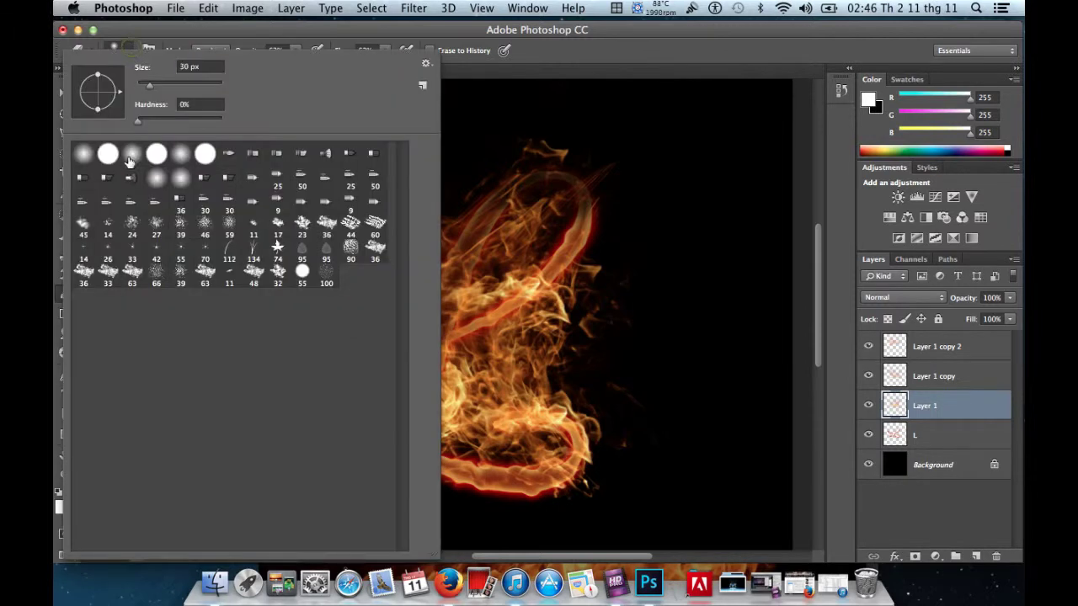
drag(148, 91, 174, 95)
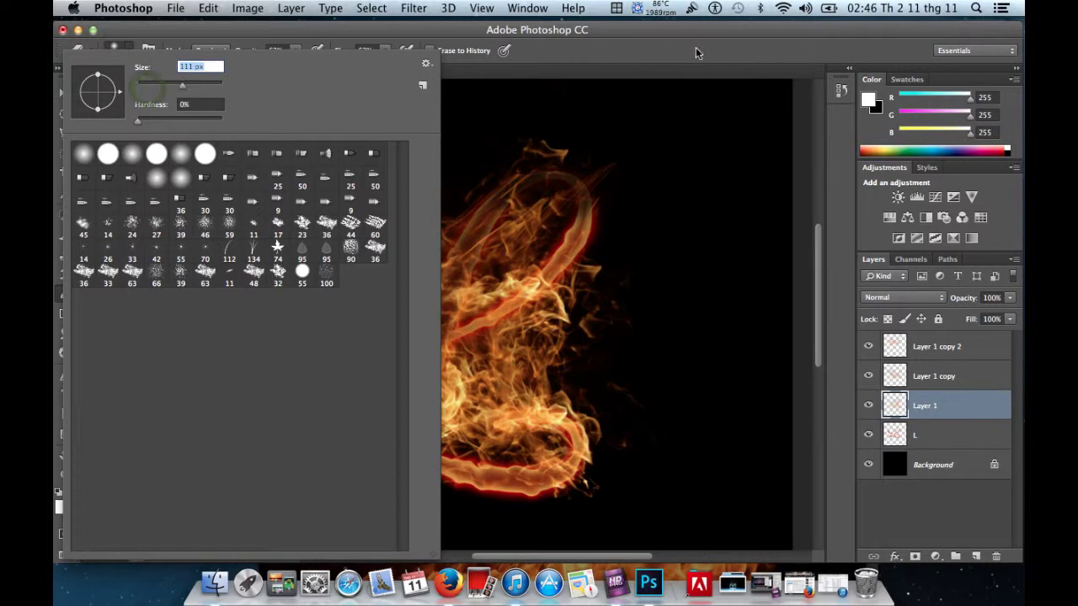
click(695, 51)
click(870, 407)
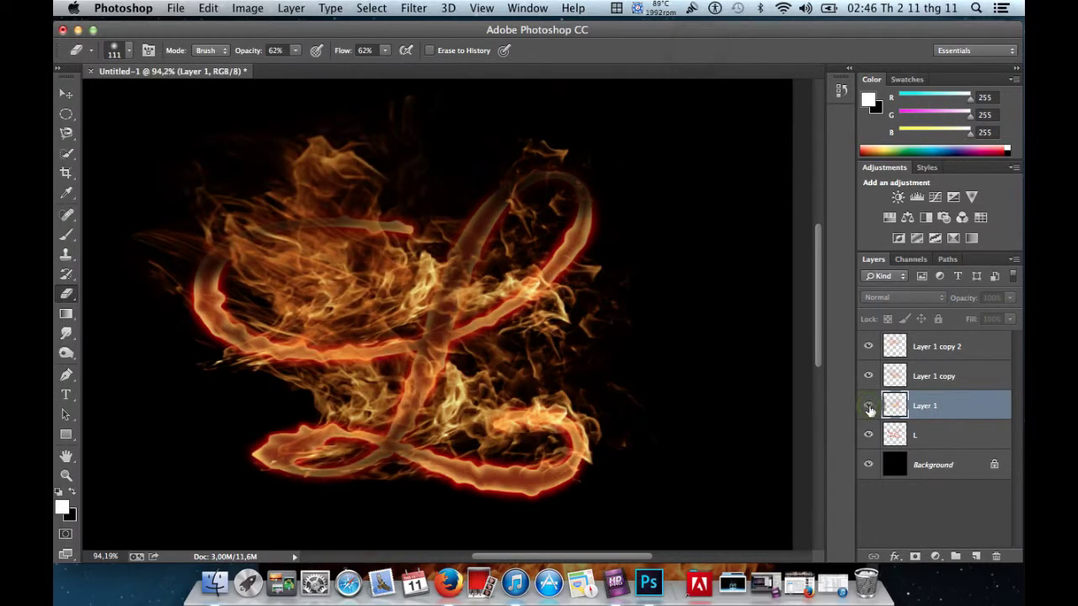
click(869, 407)
mouse_move(558, 356)
mouse_down()
mouse_move(562, 398)
mouse_move(544, 368)
mouse_move(498, 402)
mouse_move(590, 341)
mouse_move(514, 372)
mouse_move(544, 333)
mouse_move(499, 363)
mouse_move(544, 333)
mouse_move(519, 352)
mouse_move(579, 333)
mouse_move(542, 354)
mouse_move(586, 303)
mouse_move(534, 335)
mouse_move(561, 337)
mouse_move(497, 355)
mouse_move(638, 291)
mouse_move(530, 351)
mouse_move(638, 274)
mouse_move(505, 362)
mouse_up()
Hide and show Layer 1 repeatedly to examine which flames it contributes around the letter
click(868, 407)
click(869, 407)
click(869, 407)
click(869, 406)
click(869, 407)
click(868, 407)
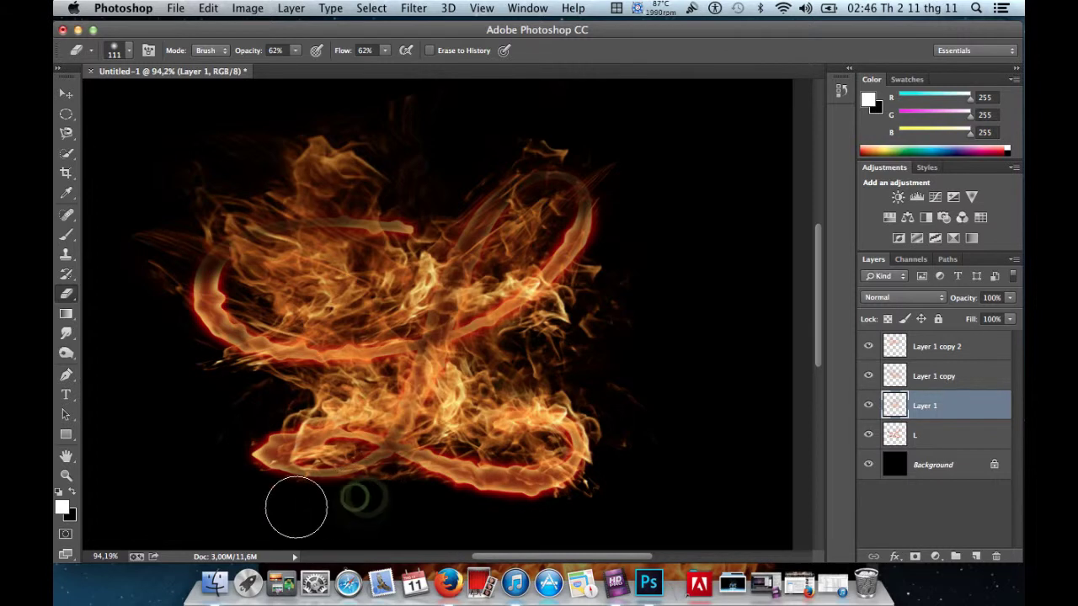
click(869, 406)
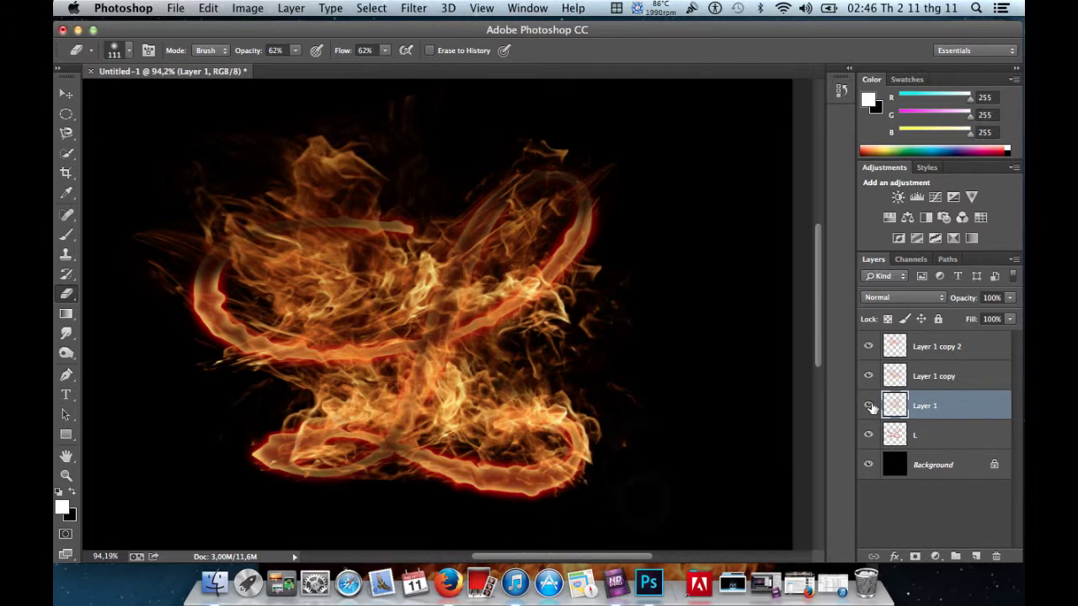
click(869, 406)
click(869, 406)
click(869, 406)
click(869, 406)
Erase Layer 1's stray flames around the L's top-right loop, checking the result with the layer hidden and shown
mouse_move(559, 218)
mouse_down()
mouse_move(630, 187)
mouse_move(566, 219)
mouse_move(593, 182)
mouse_up()
mouse_move(587, 188)
mouse_down()
mouse_move(534, 226)
mouse_move(601, 212)
mouse_move(588, 266)
mouse_move(596, 244)
mouse_move(549, 201)
mouse_move(536, 221)
mouse_move(629, 143)
mouse_move(486, 211)
mouse_move(526, 171)
mouse_move(550, 180)
mouse_move(548, 212)
mouse_up()
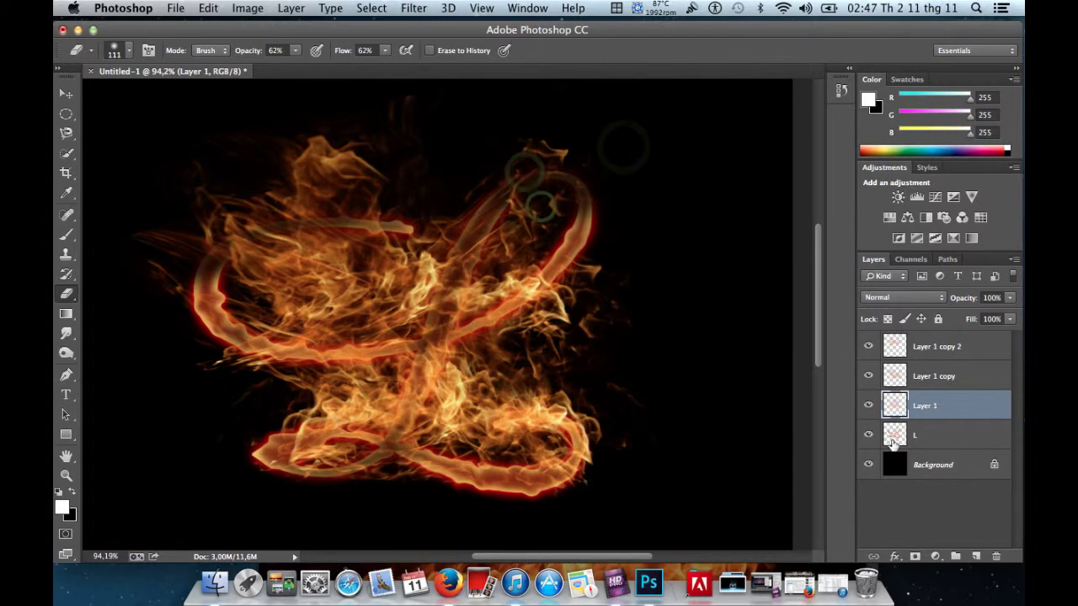
click(869, 406)
click(869, 406)
click(868, 406)
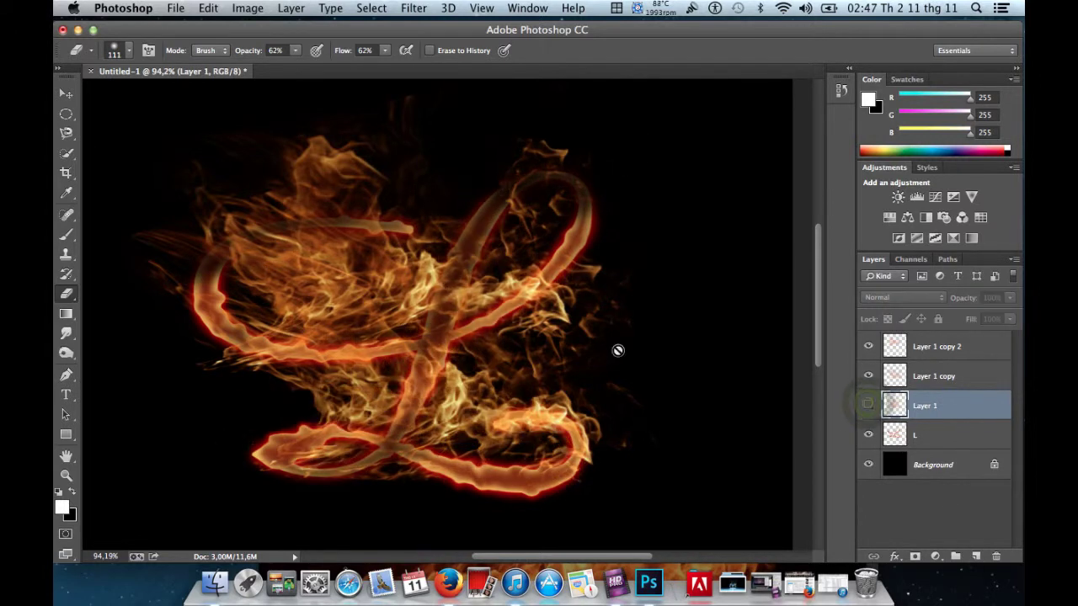
click(868, 406)
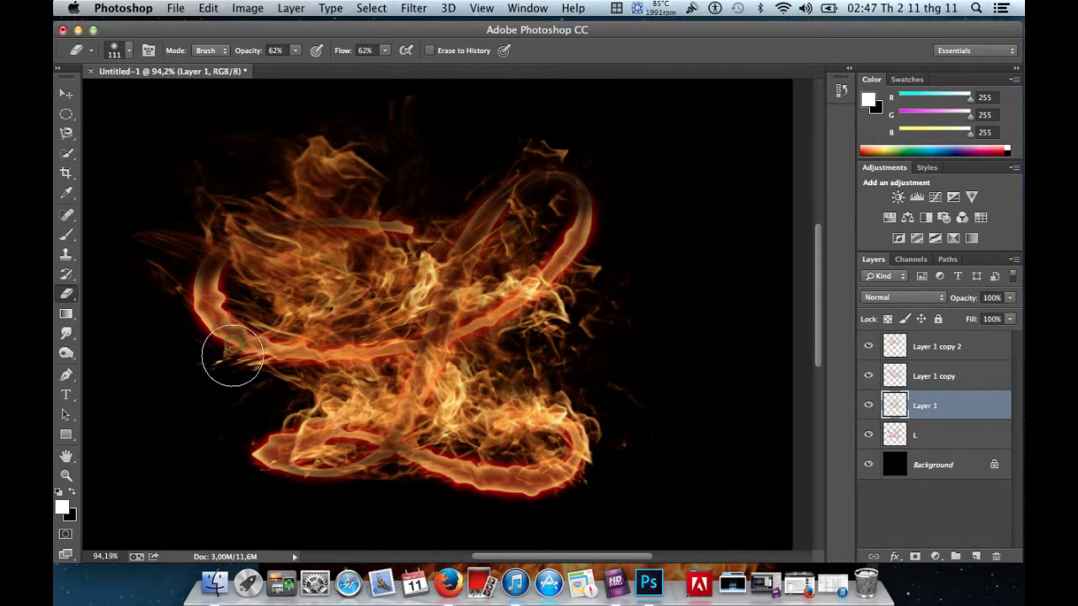
Hide and show Layer 1 and Layer 1 copy in turn to compare each layer's flames, leaving both visible
click(868, 407)
click(868, 407)
click(868, 376)
click(868, 376)
click(868, 376)
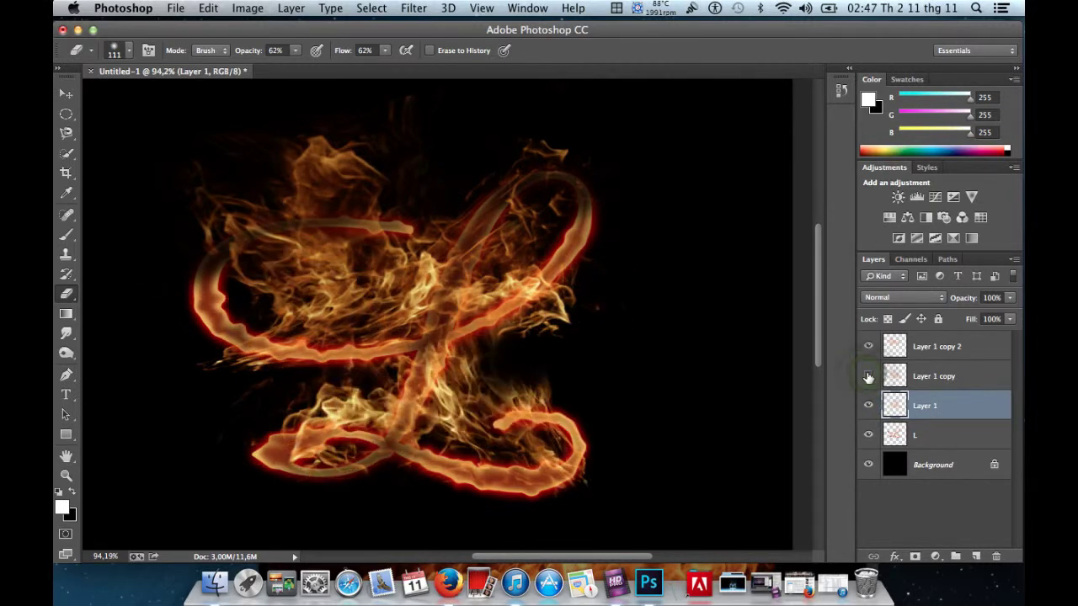
click(868, 377)
click(868, 377)
click(868, 376)
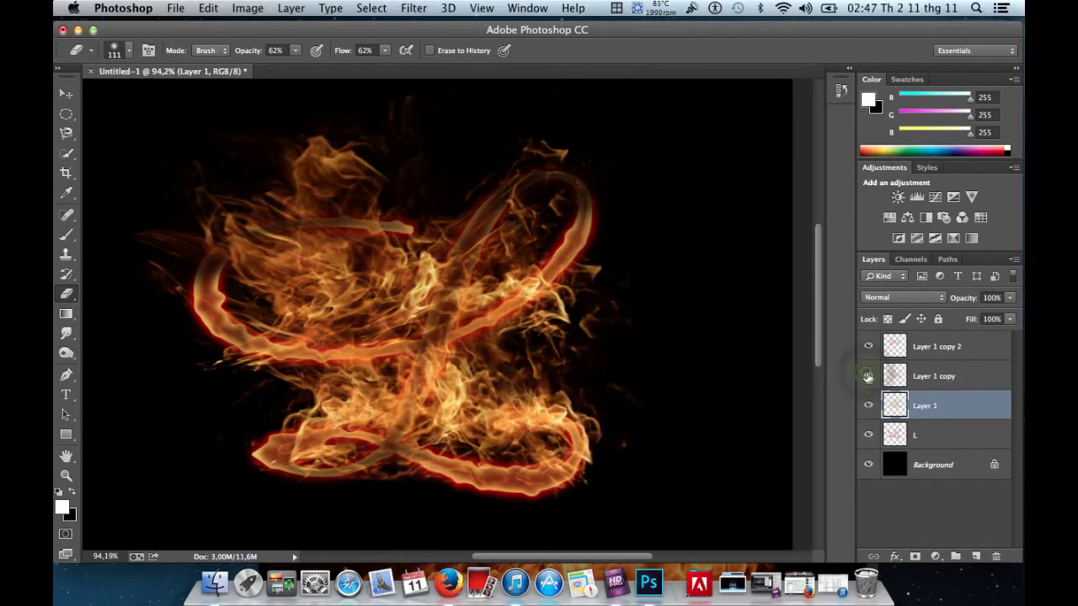
click(868, 377)
click(868, 376)
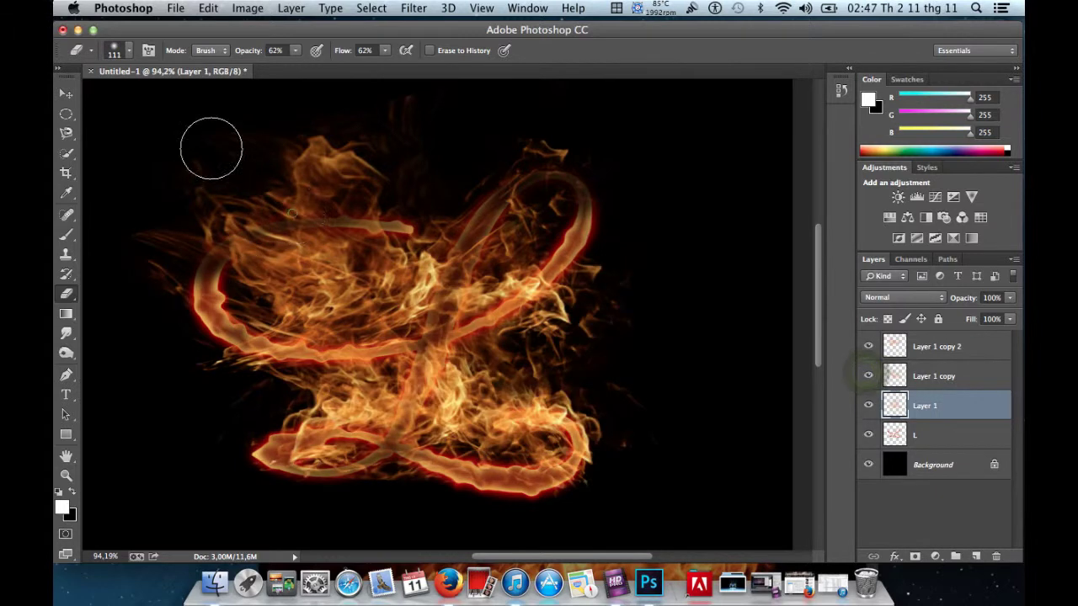
Soften Layer 1's flames above the L's upper-left stroke and check the result with the layer hidden and shown
mouse_move(287, 215)
mouse_down()
mouse_move(404, 250)
mouse_move(249, 168)
mouse_move(302, 207)
mouse_move(267, 179)
mouse_up()
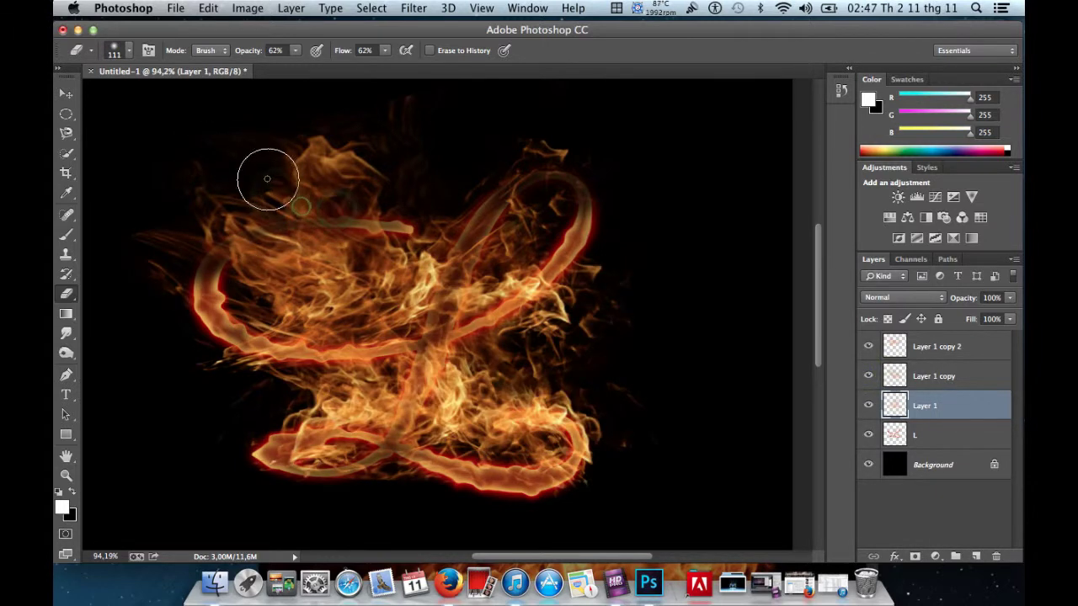
click(868, 407)
click(868, 407)
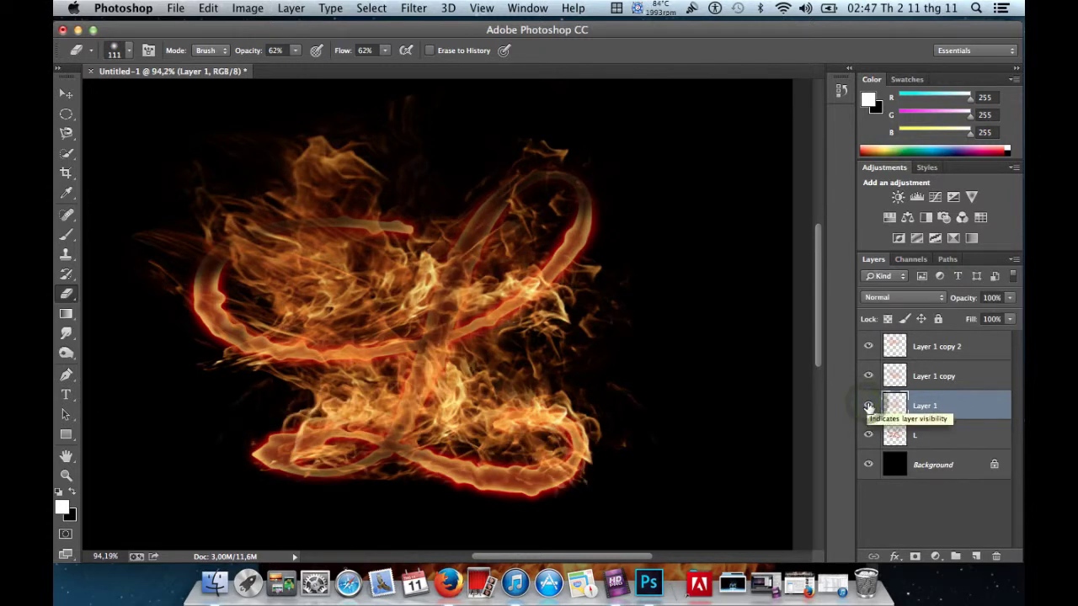
click(868, 406)
click(868, 407)
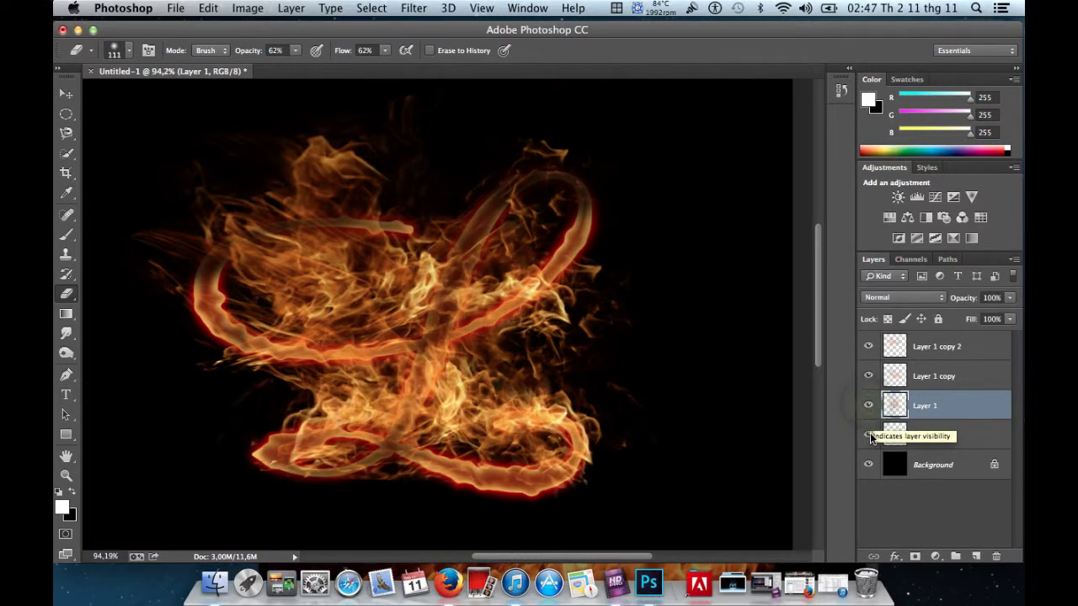
click(868, 406)
click(868, 406)
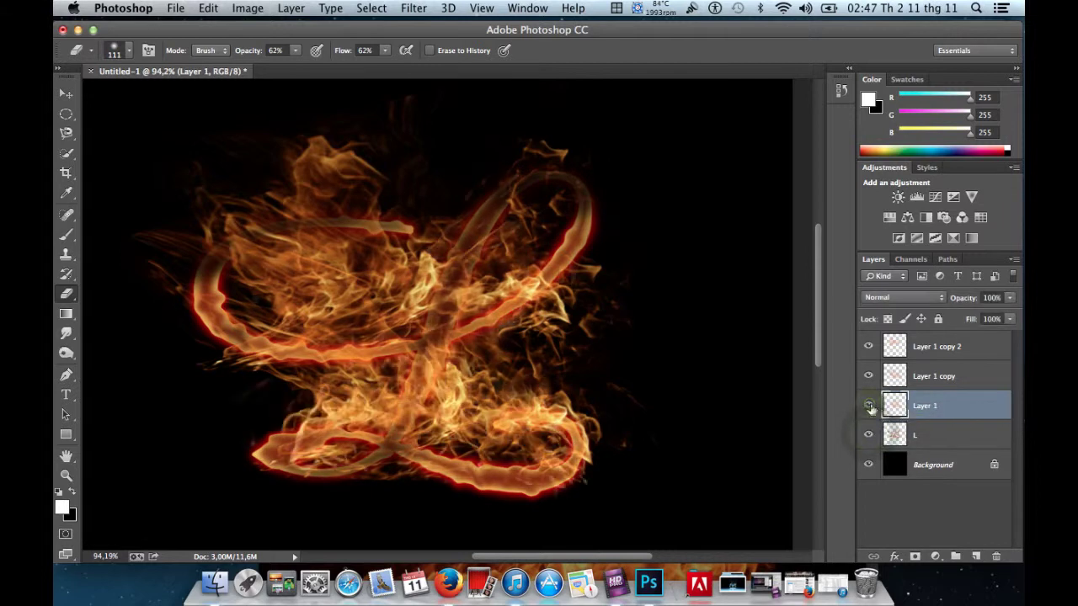
click(869, 406)
click(869, 406)
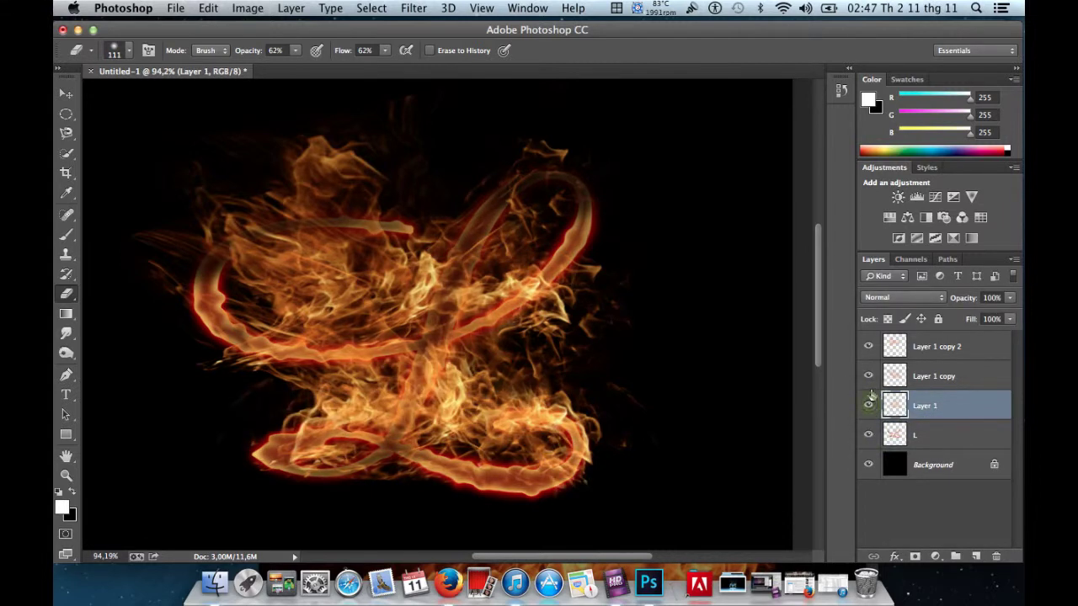
Check Layer 1 copy hidden and shown, select it and erase its flames above the L's upper-left stroke
click(868, 376)
click(868, 376)
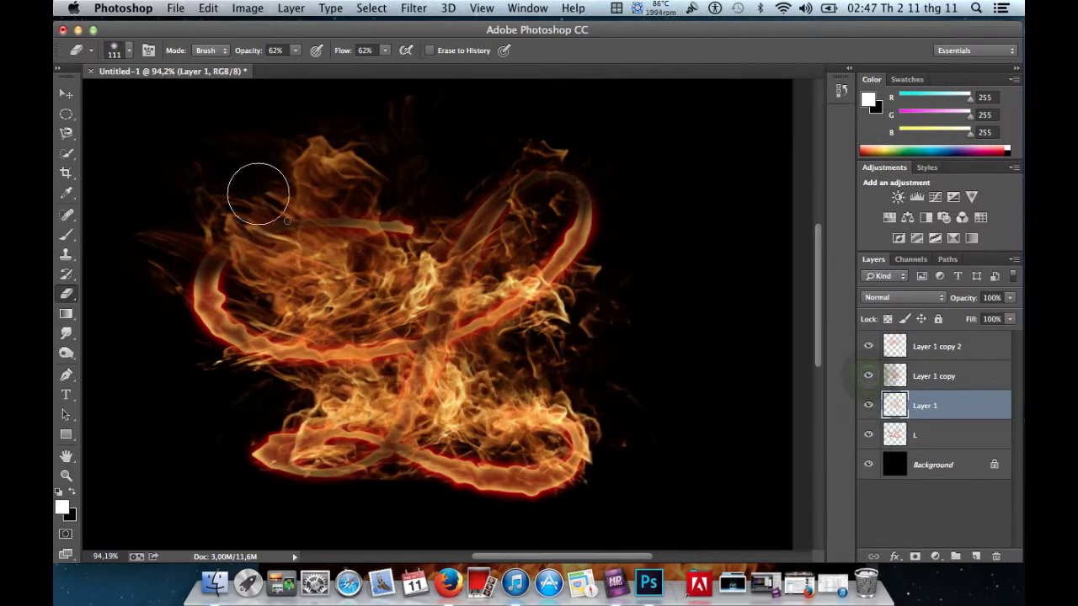
click(868, 376)
click(868, 377)
click(936, 377)
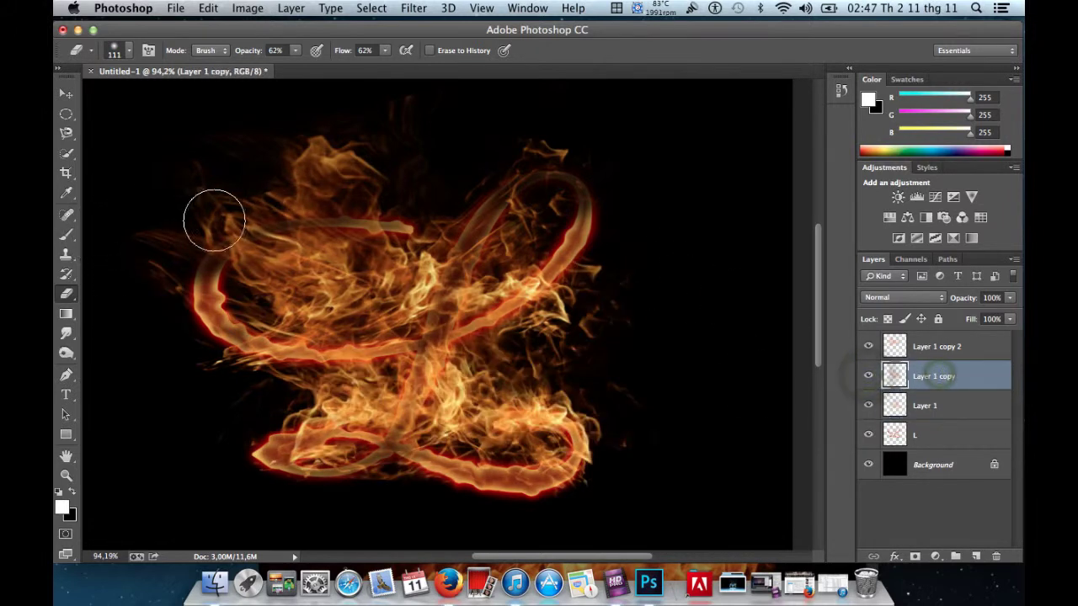
click(245, 199)
click(271, 199)
click(262, 199)
click(245, 206)
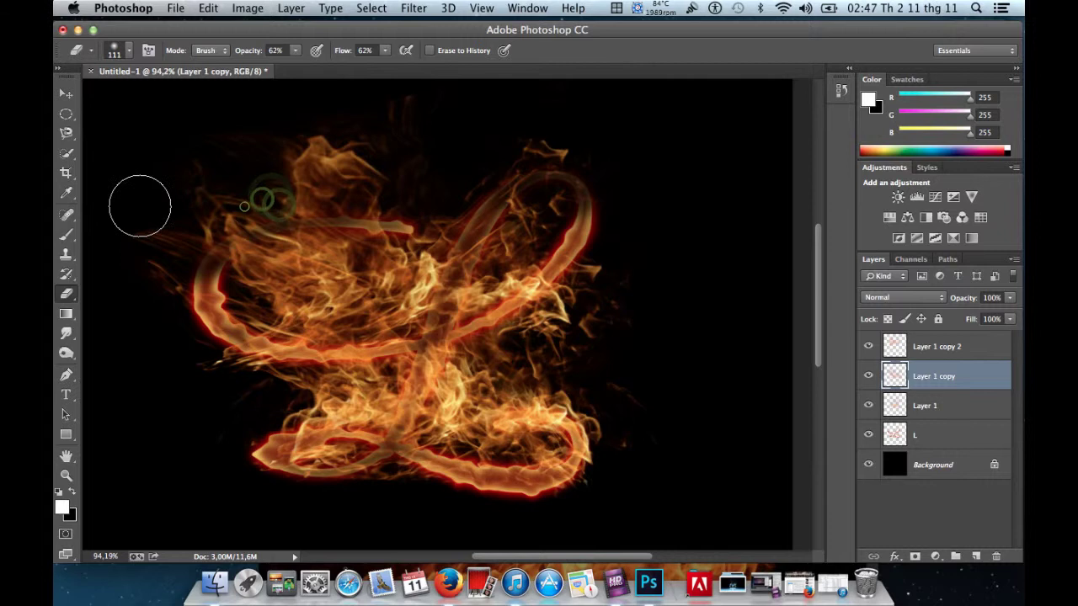
Erase Layer 1 copy's stray flames outside the L's far-left curve, checking the result with the layer hidden and shown
click(199, 204)
click(172, 214)
click(158, 260)
click(145, 237)
click(154, 233)
click(162, 246)
click(137, 253)
click(151, 312)
click(170, 337)
click(150, 286)
click(154, 249)
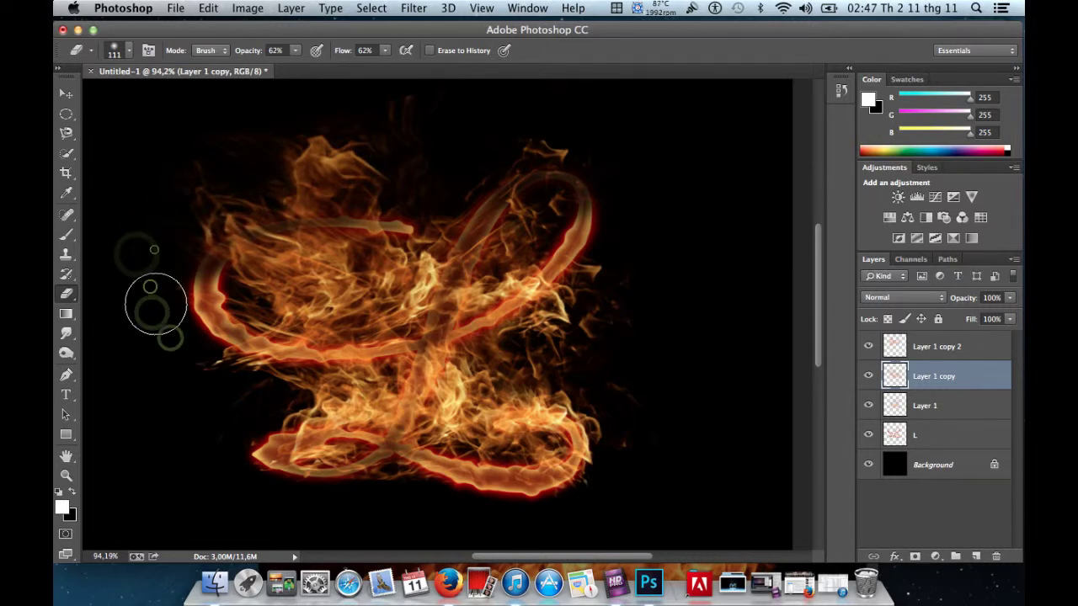
click(161, 267)
click(868, 378)
click(868, 378)
click(868, 378)
click(868, 378)
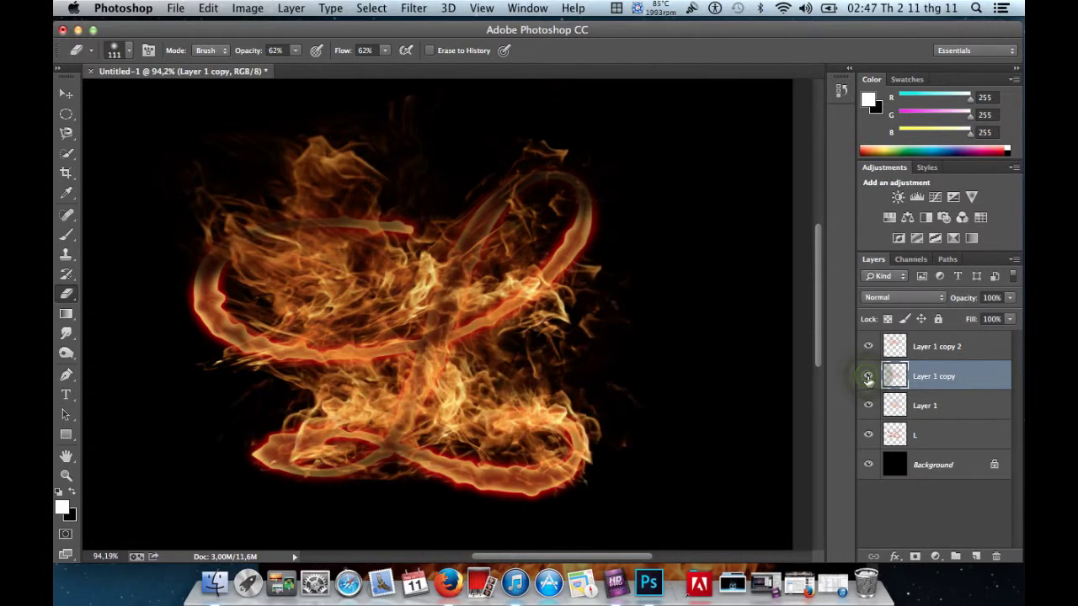
Erase Layer 1 copy's loose flames and sparks to the right of the L, checking with the layer hidden and shown
click(601, 300)
mouse_move(597, 272)
mouse_down()
mouse_move(614, 397)
mouse_move(597, 306)
mouse_up()
click(637, 424)
click(599, 299)
click(593, 358)
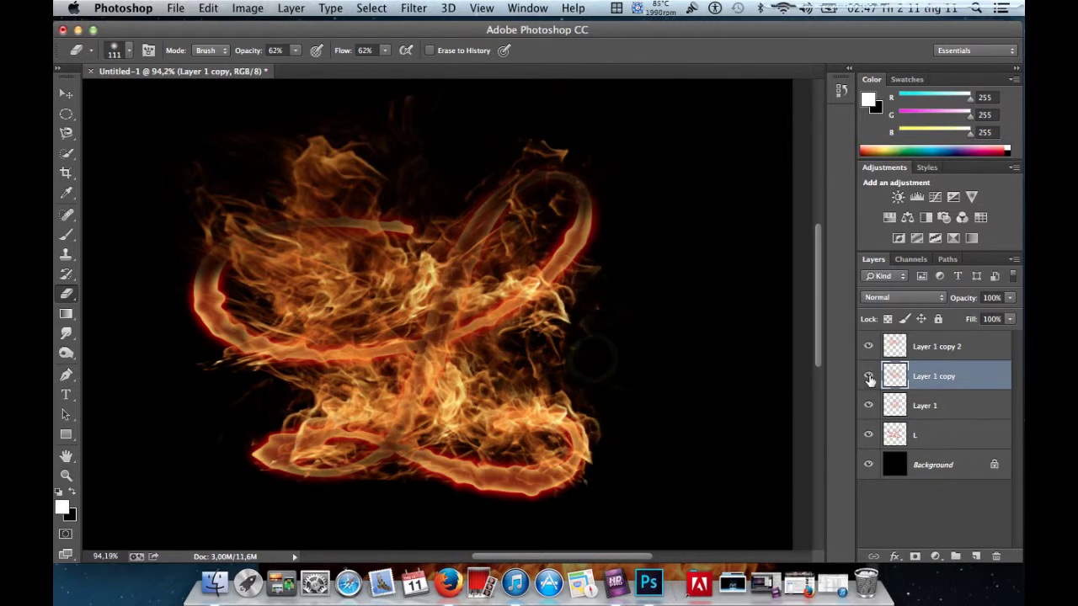
click(868, 378)
click(868, 378)
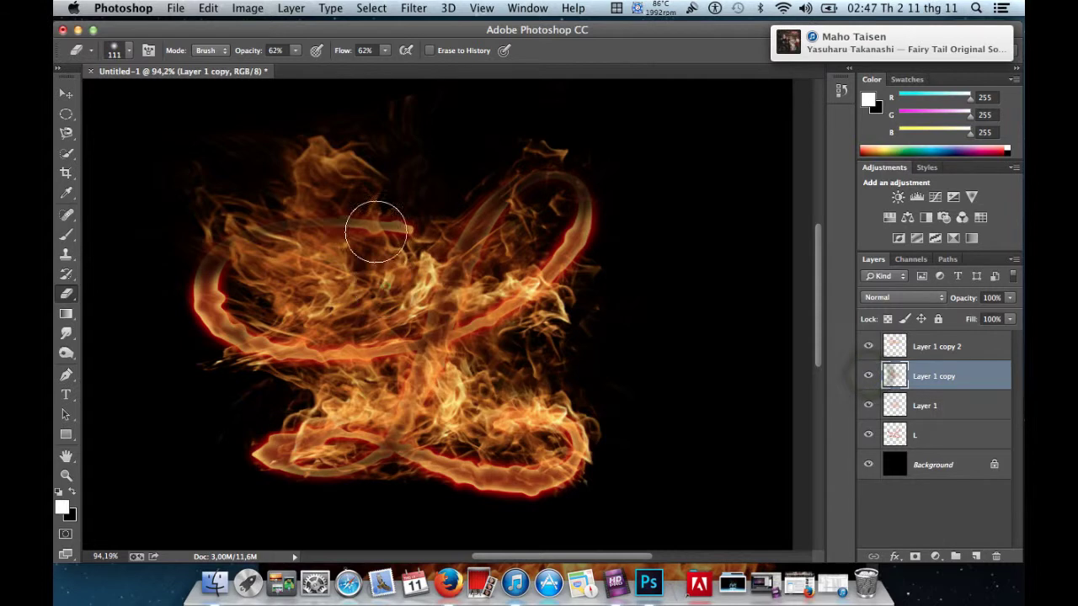
Soften Layer 1 copy's flames in the middle of the L's left bowl and check the layer's contribution
click(385, 288)
click(355, 280)
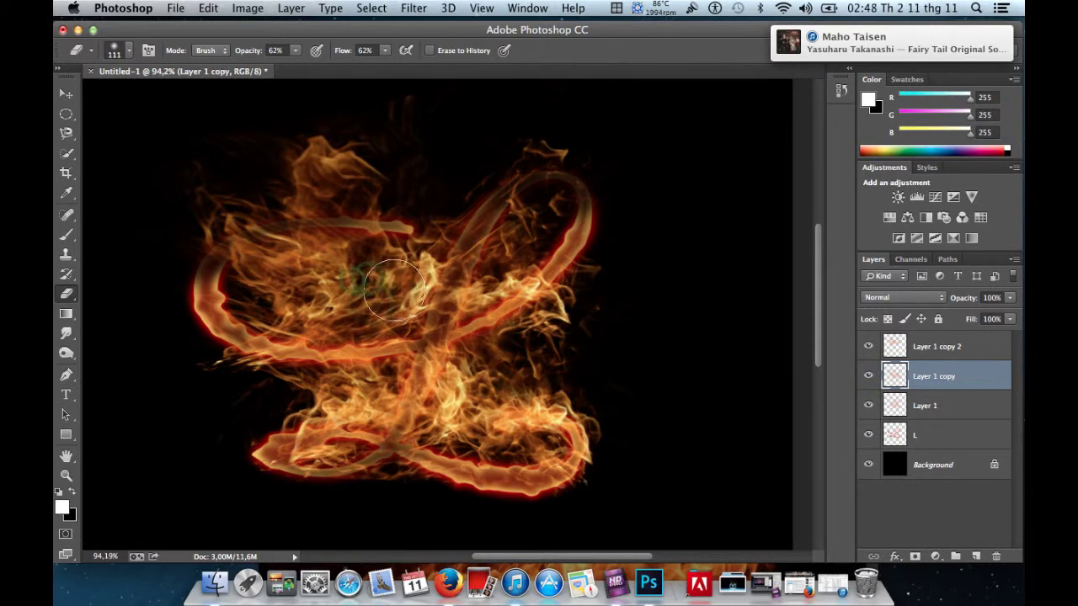
click(864, 377)
click(865, 378)
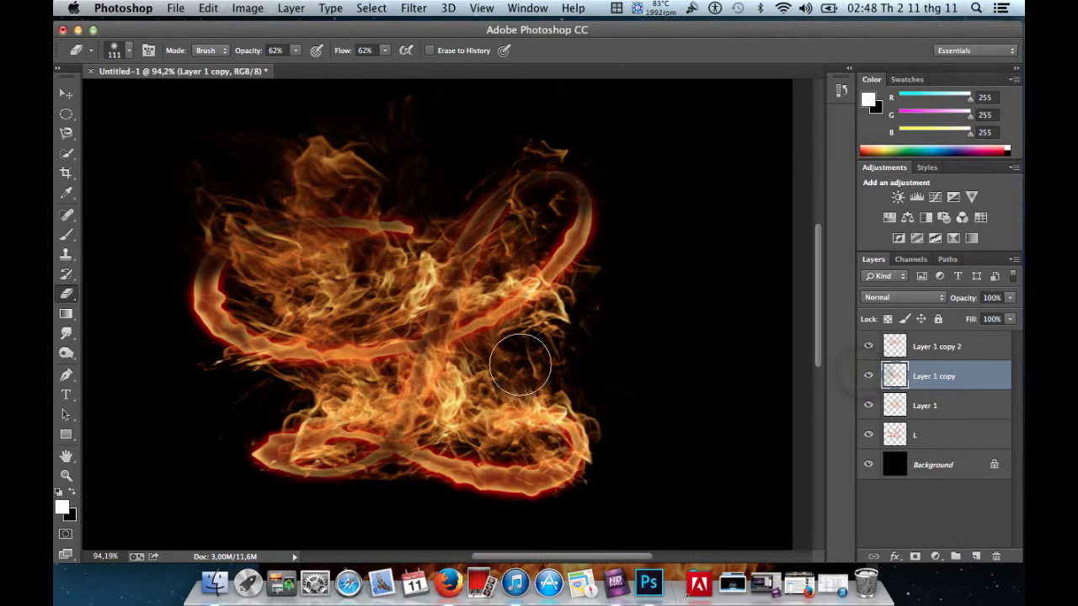
Erase Layer 1 copy's flames in the gap between the right loop and the lower-right curl
click(539, 361)
click(558, 356)
click(592, 346)
click(560, 351)
Thin Layer 1 copy's flames between the left bowl and the L's lower-left loop
click(328, 404)
click(314, 391)
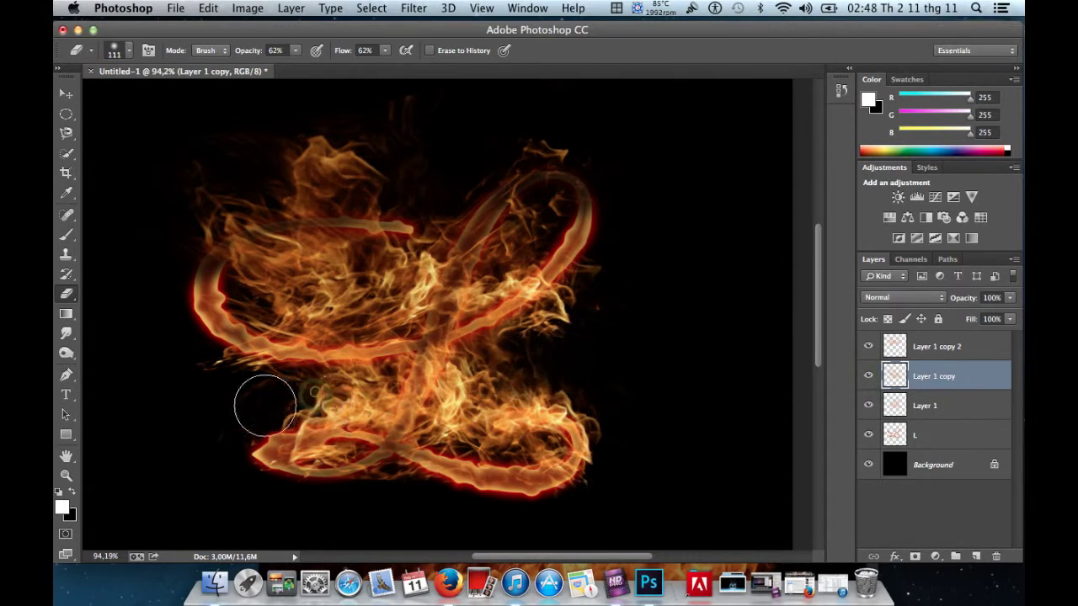
click(328, 407)
click(352, 397)
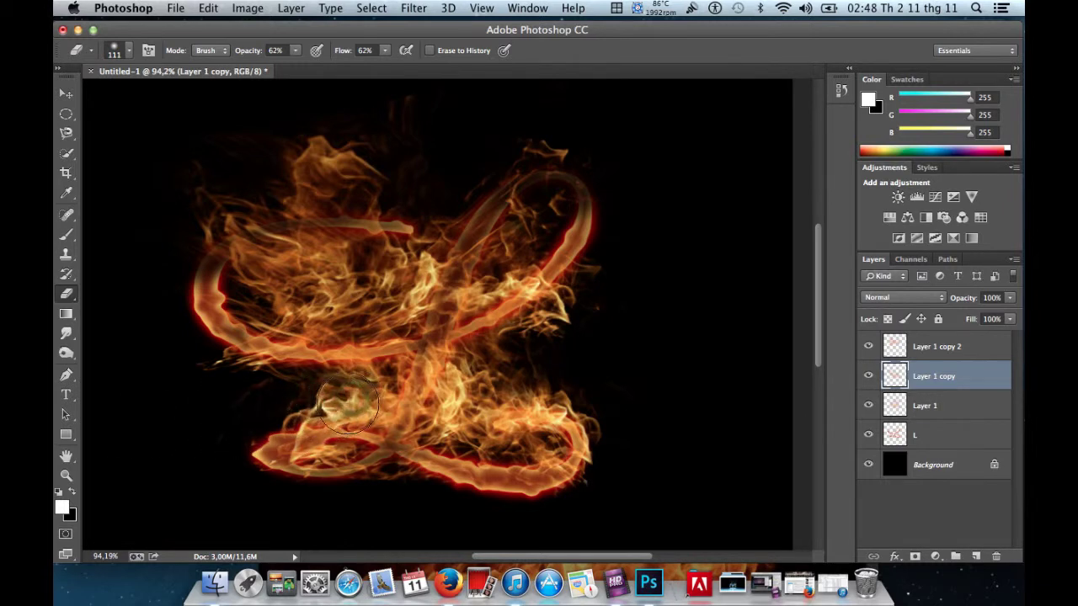
click(333, 390)
click(364, 390)
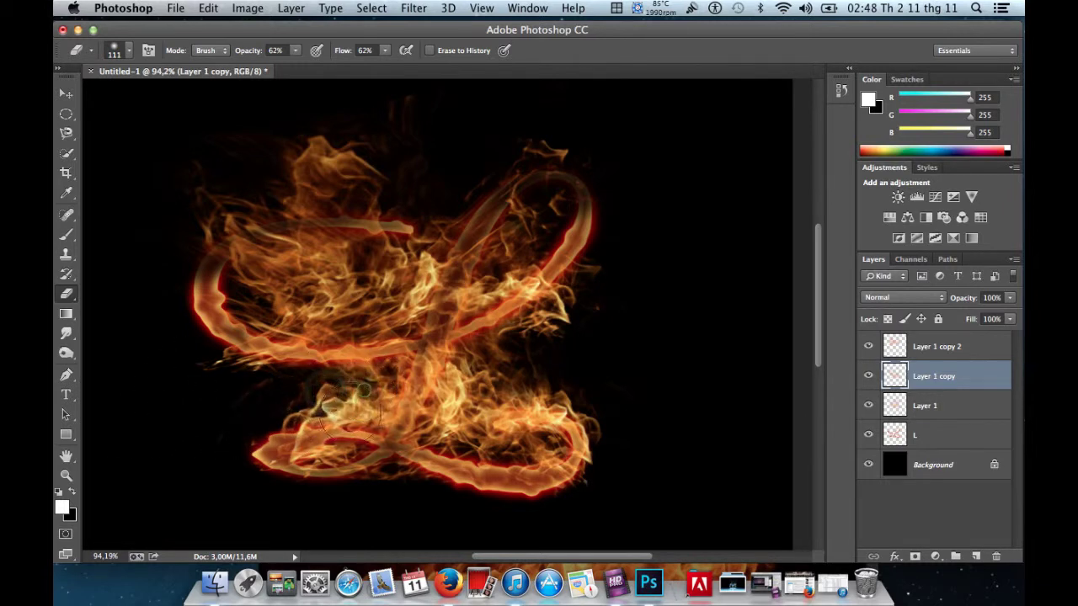
click(356, 378)
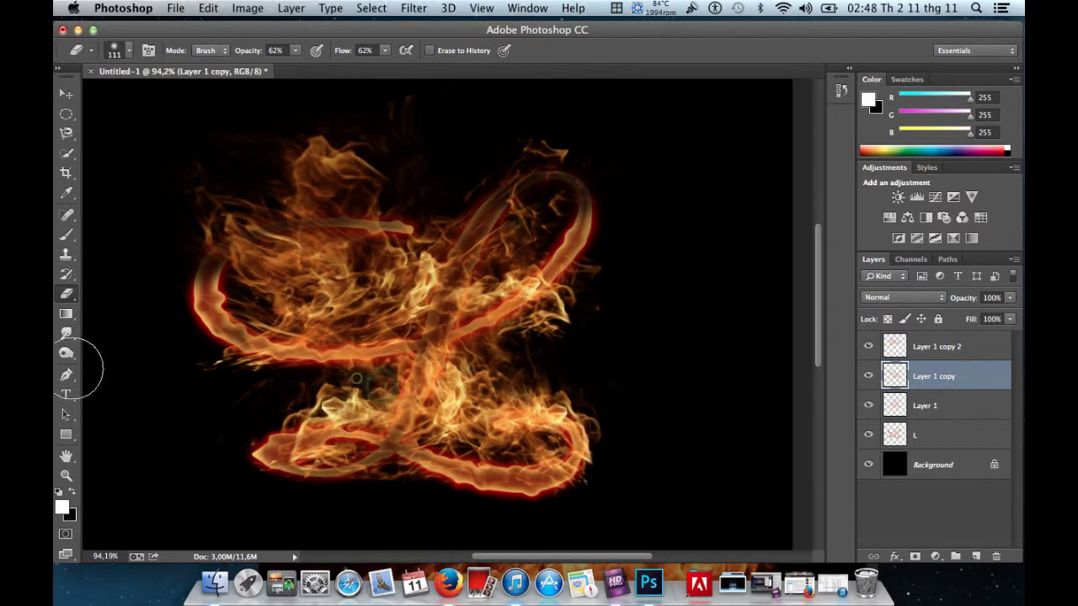
Soften Layer 1 copy's flames right of the L's mid-stem and along its upper-left stroke
click(476, 360)
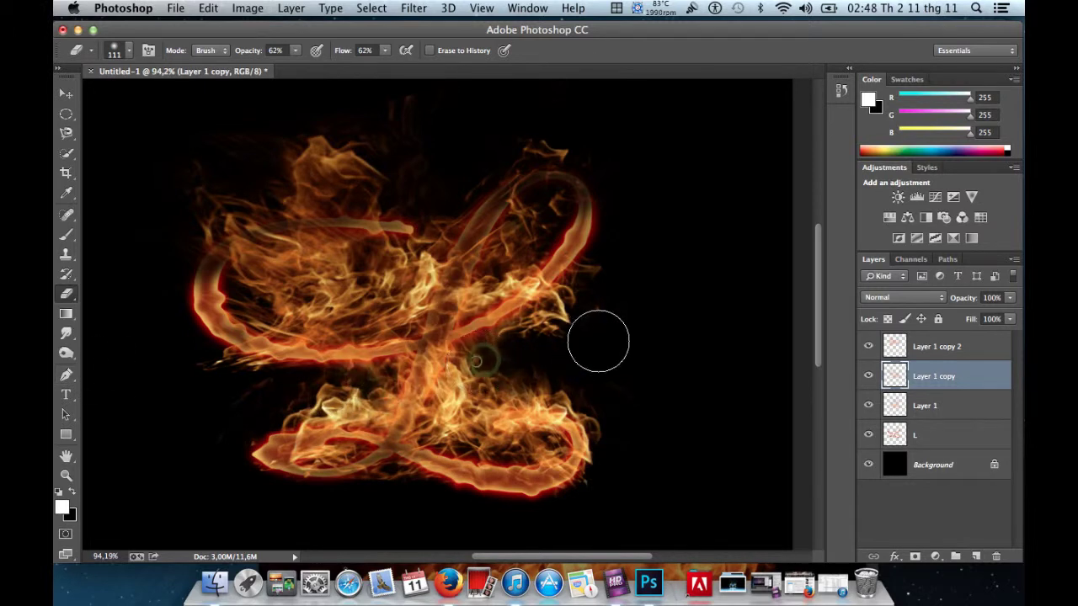
click(869, 377)
click(869, 377)
click(339, 222)
click(235, 206)
Check Layer 1 copy 2 hidden and shown, select it and erase its flames beneath the L's left bowl
click(869, 347)
click(869, 346)
click(868, 347)
click(869, 347)
click(869, 347)
click(869, 347)
click(227, 374)
click(941, 345)
click(235, 373)
click(225, 375)
click(205, 369)
click(273, 380)
click(255, 380)
mouse_move(253, 382)
mouse_down()
mouse_move(173, 359)
mouse_move(200, 365)
mouse_move(89, 361)
mouse_move(273, 377)
mouse_up()
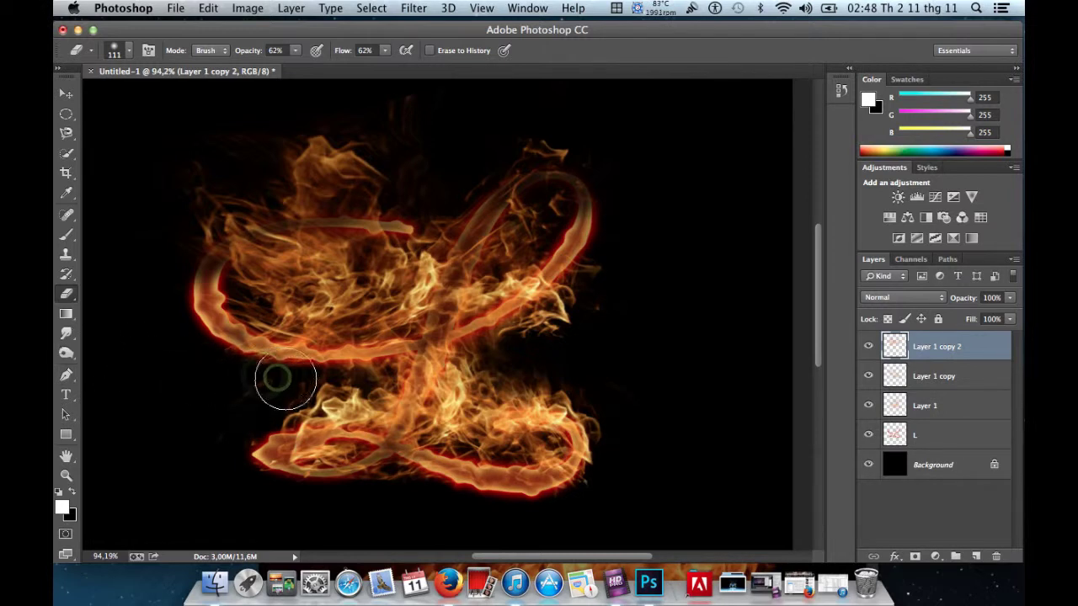
Erase Layer 1 copy 2's flames below and outside the L's right loop
click(531, 332)
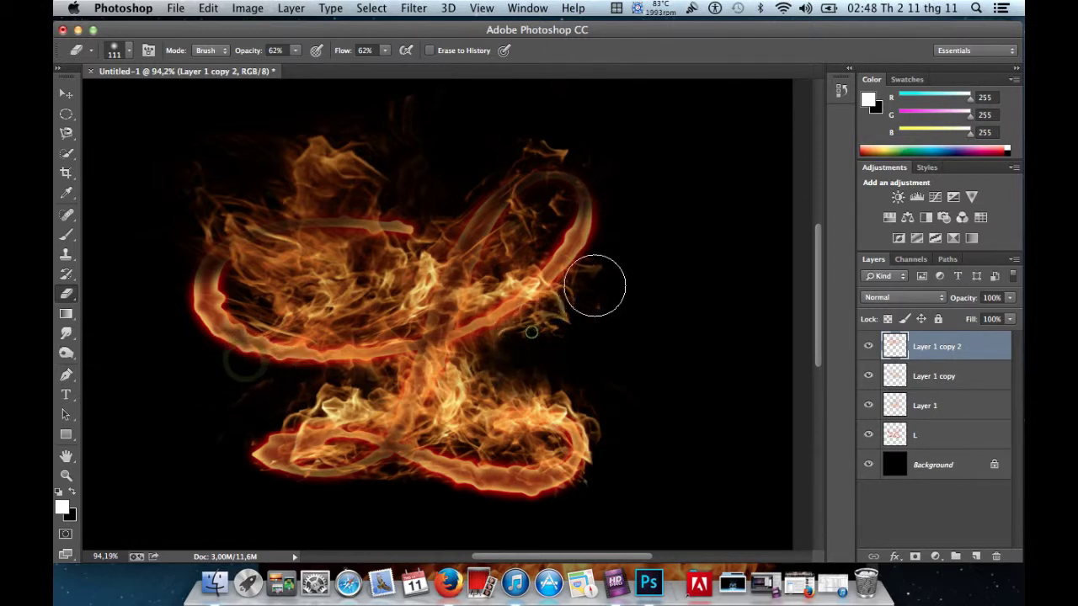
click(560, 333)
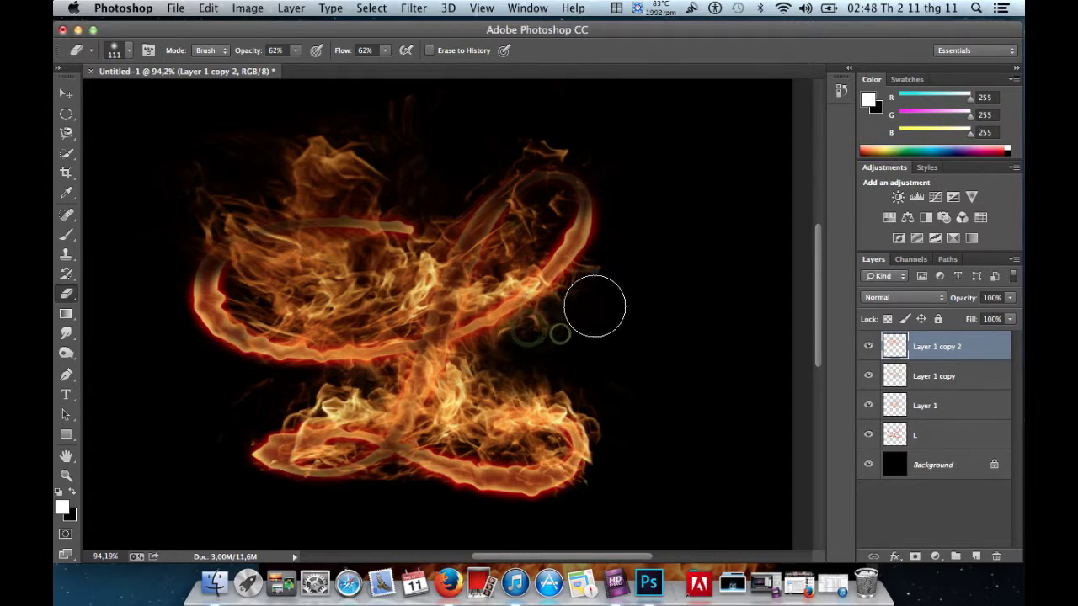
click(634, 253)
click(560, 298)
click(536, 334)
click(583, 303)
click(510, 341)
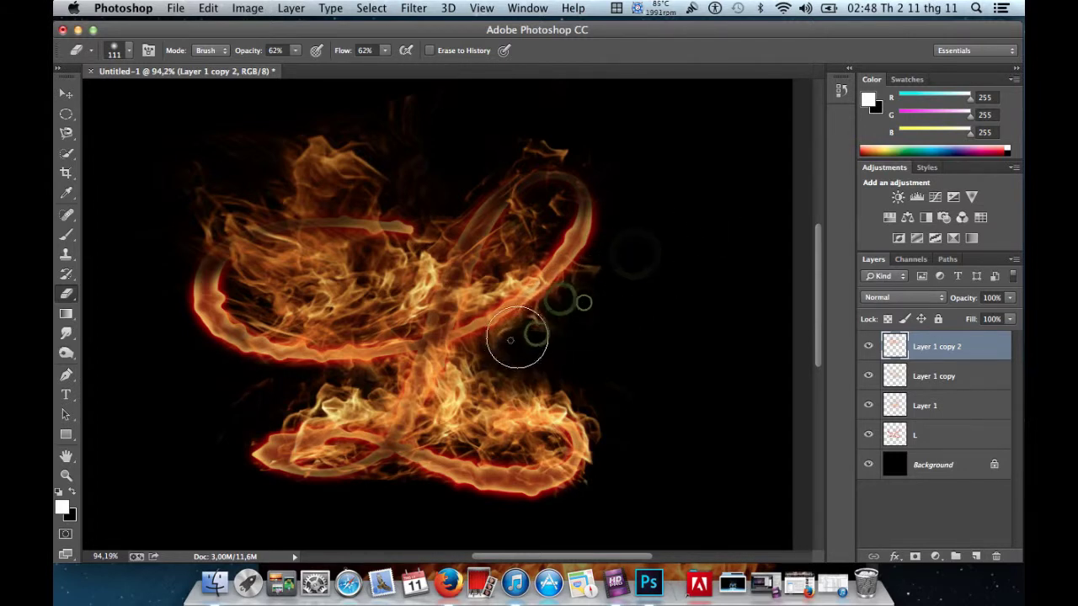
click(535, 343)
click(597, 314)
click(600, 258)
click(605, 238)
click(605, 236)
Select Layer 1 copy and soften its flames around the right loop and in the left bowl, checking with the layer hidden
click(932, 380)
click(868, 376)
click(868, 377)
mouse_move(608, 283)
mouse_down()
mouse_move(544, 335)
mouse_move(578, 330)
mouse_move(620, 294)
mouse_up()
click(511, 242)
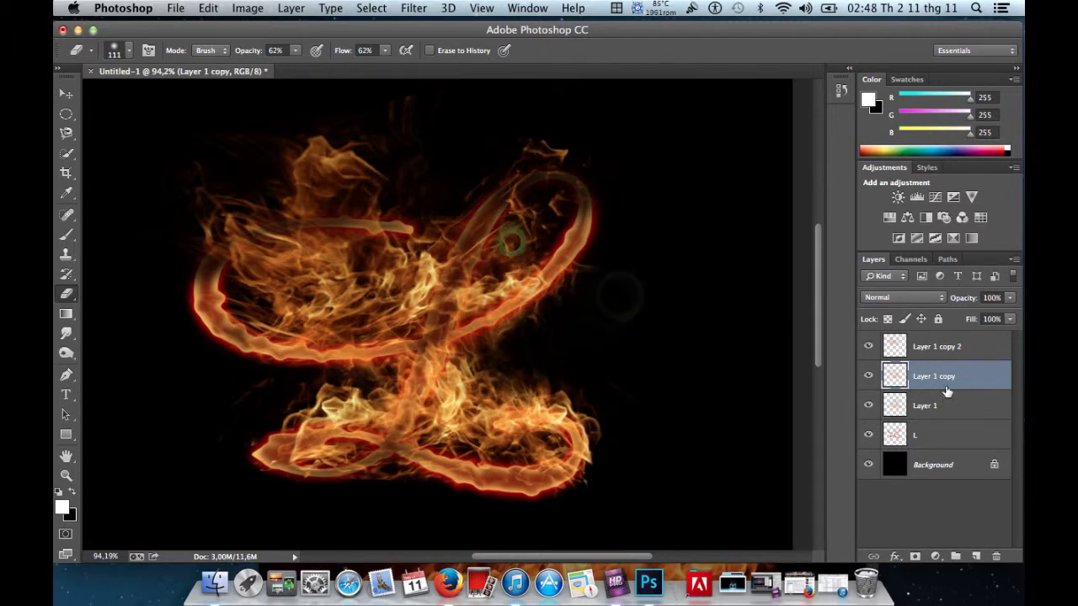
click(869, 376)
click(869, 376)
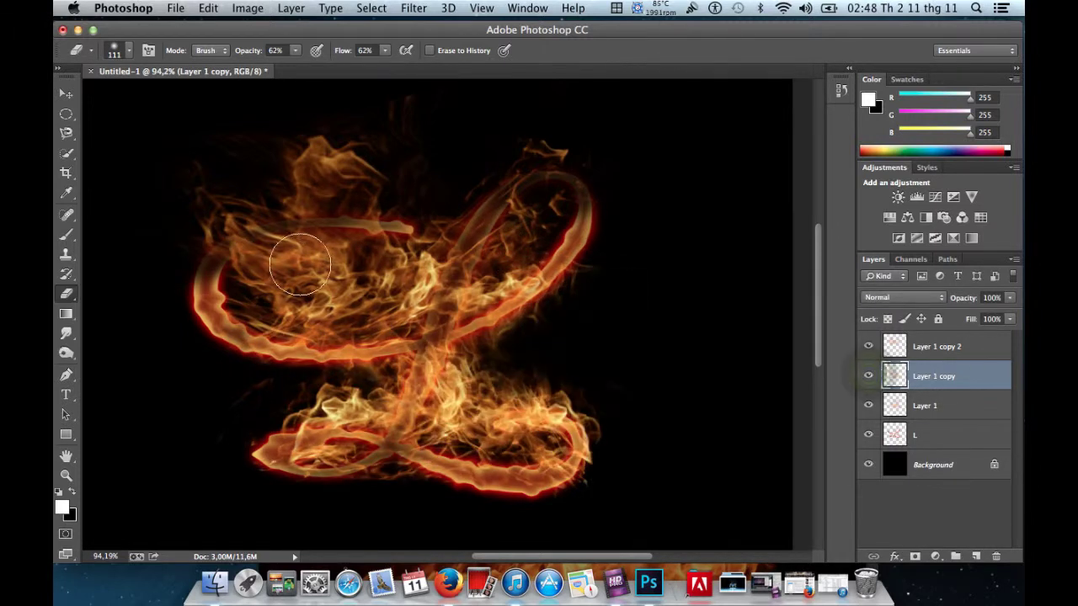
mouse_move(289, 273)
mouse_down()
mouse_move(267, 275)
mouse_move(262, 288)
mouse_move(306, 318)
mouse_move(255, 278)
mouse_move(390, 262)
mouse_move(319, 258)
mouse_move(275, 280)
mouse_up()
Check Layer 1 copy 2 hidden and shown, select it and soften its flames inside the right loop
click(868, 346)
click(869, 346)
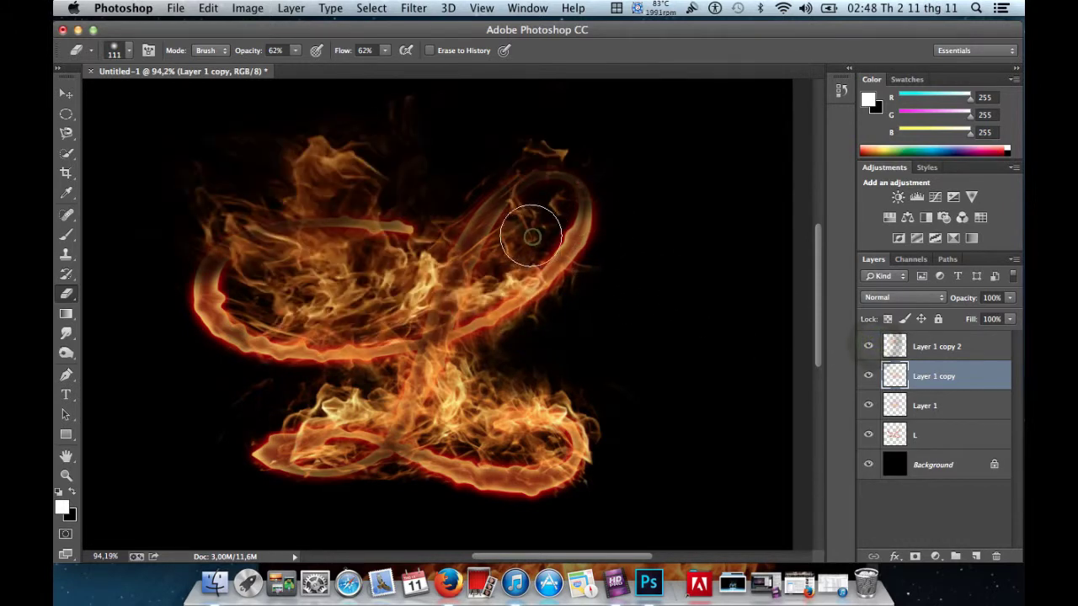
click(932, 346)
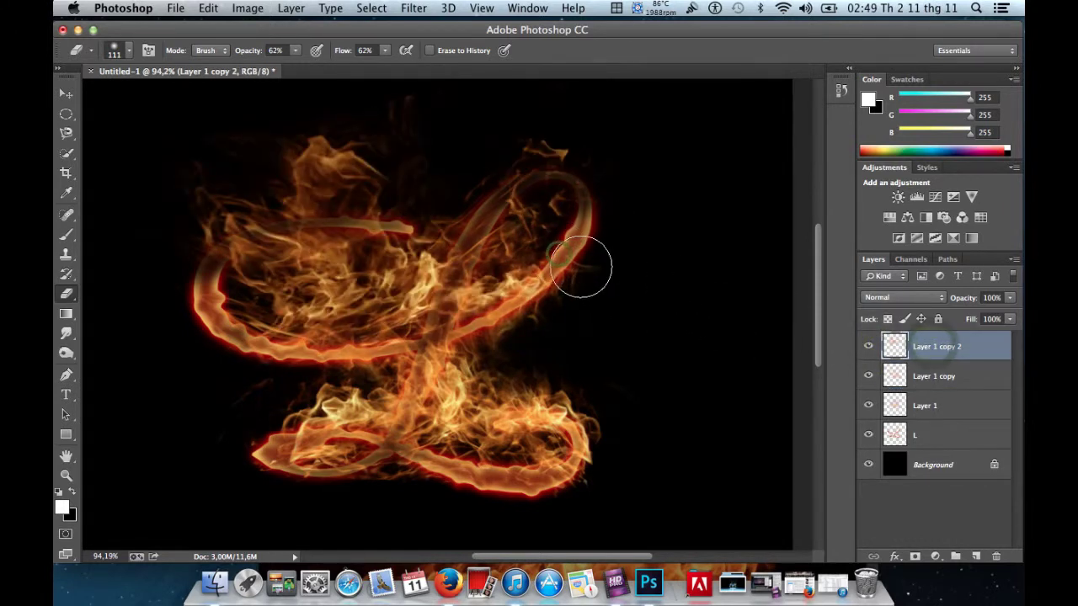
drag(513, 258, 499, 257)
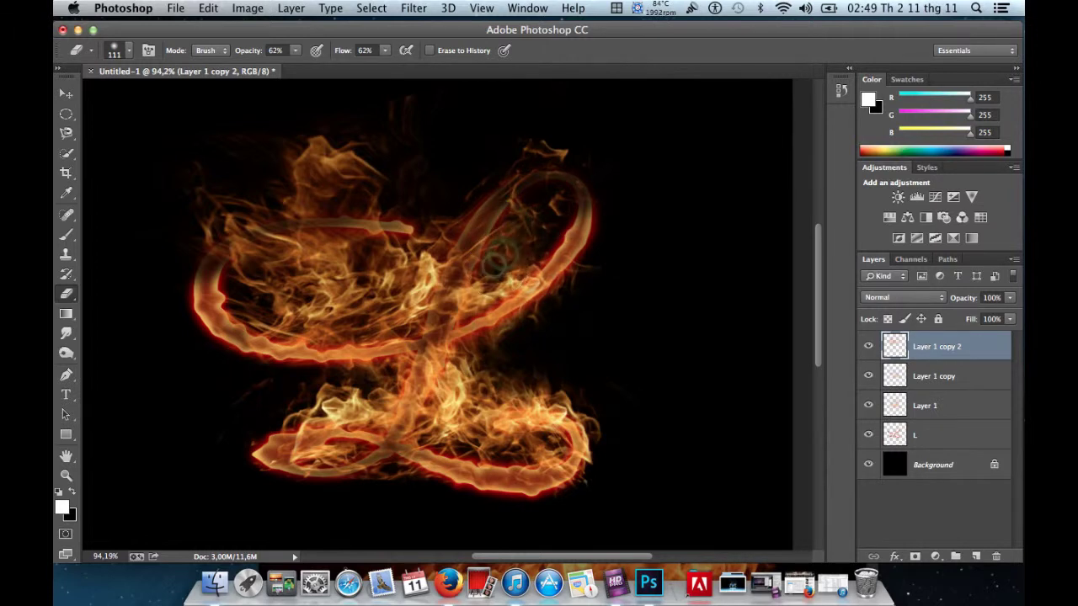
Check Layer 1 copy hidden and shown, select it and erase its flames right of the L's lower stem
click(868, 376)
click(869, 376)
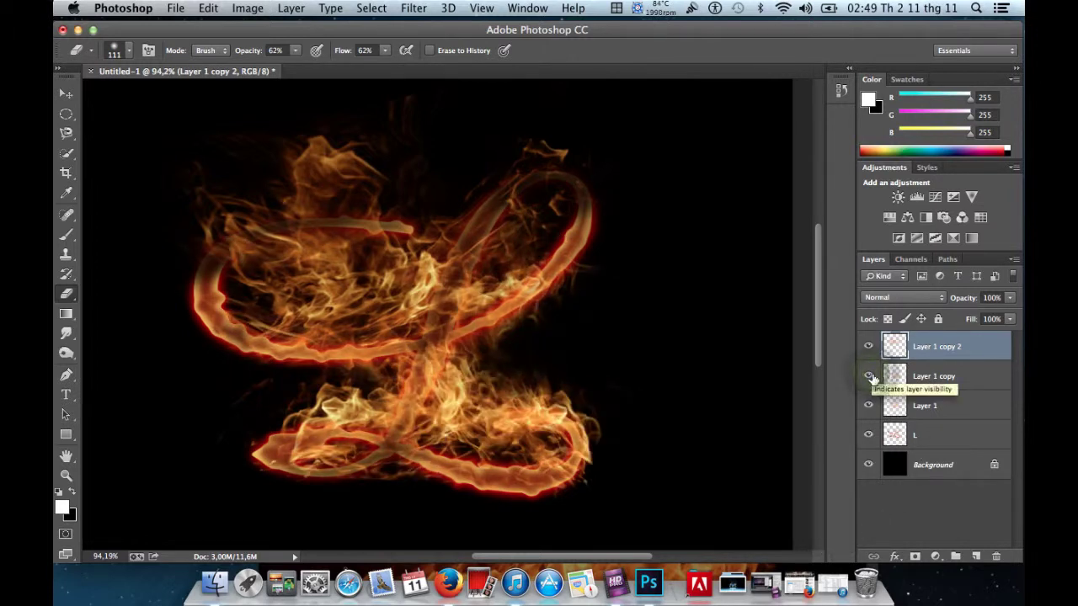
click(868, 376)
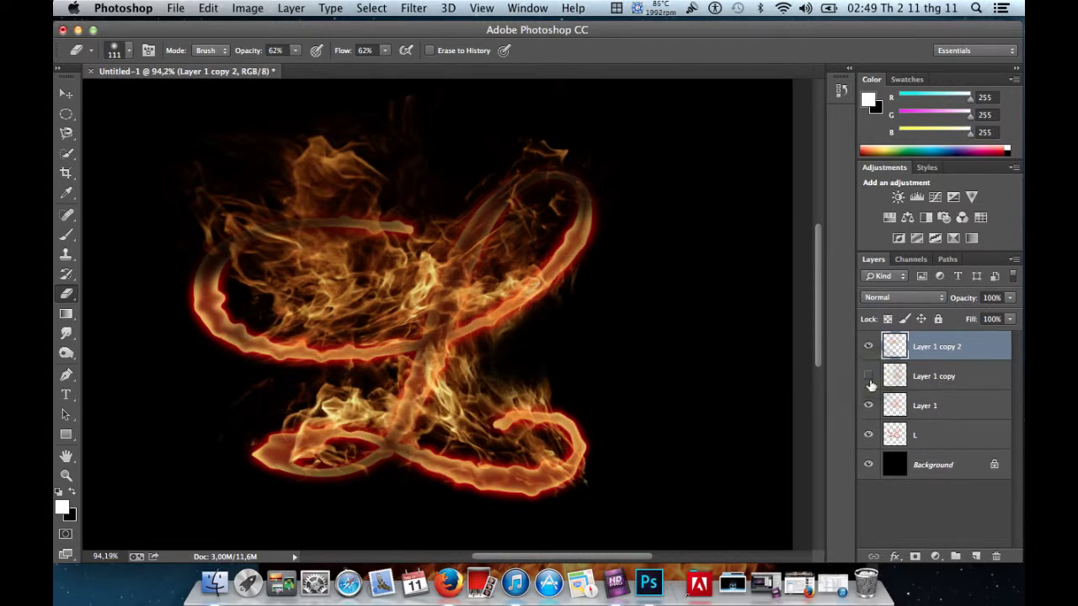
click(869, 377)
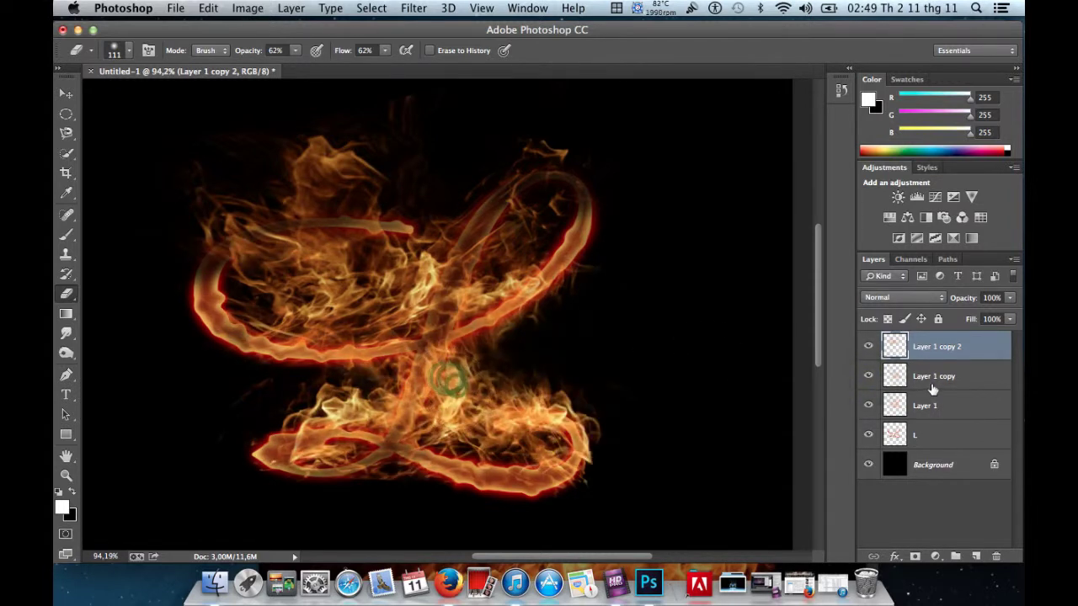
key(alt+bracketleft)
mouse_move(448, 385)
mouse_down()
mouse_move(536, 412)
mouse_move(432, 446)
mouse_move(473, 416)
mouse_move(483, 378)
mouse_move(450, 404)
mouse_move(476, 393)
mouse_up()
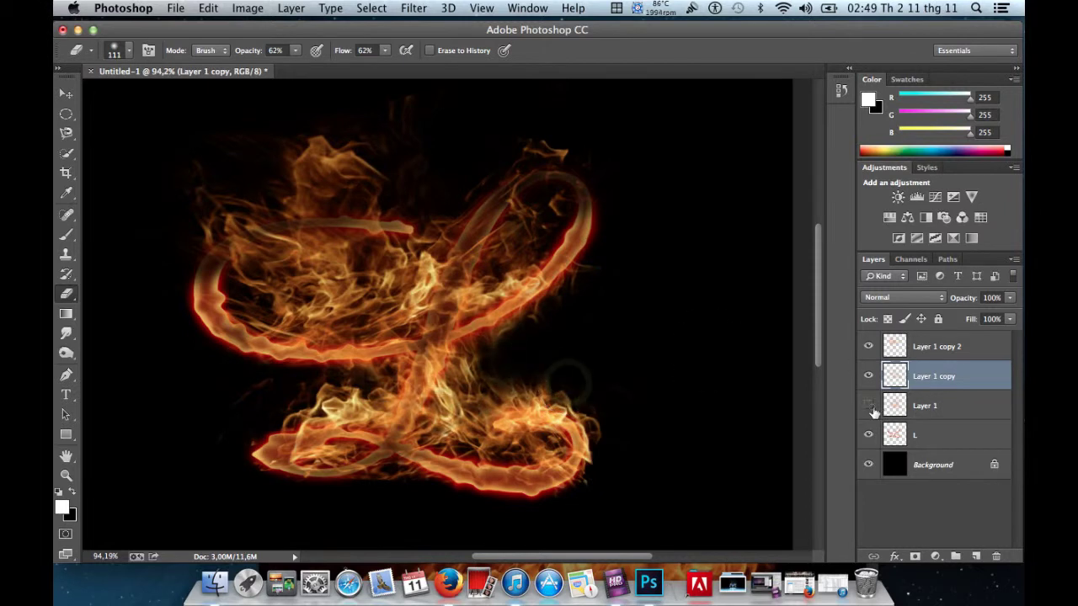
Select Layer 1, touch up its flames beneath the L's base, and check layers L, Layer 1 and Layer 1 copy hidden and shown
click(923, 407)
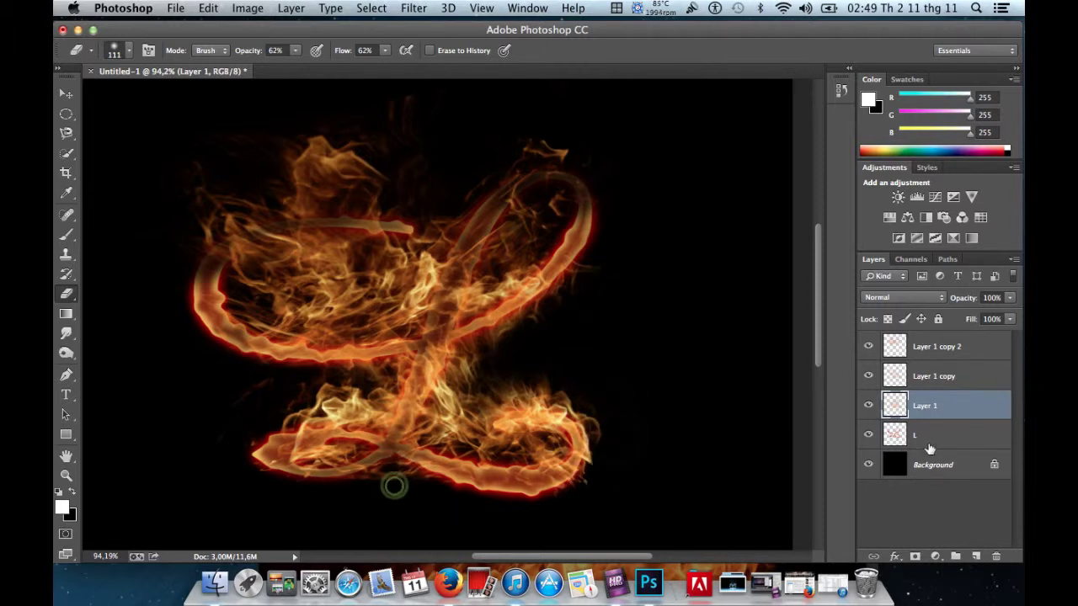
click(870, 436)
click(869, 436)
click(870, 410)
click(870, 410)
click(868, 376)
click(869, 376)
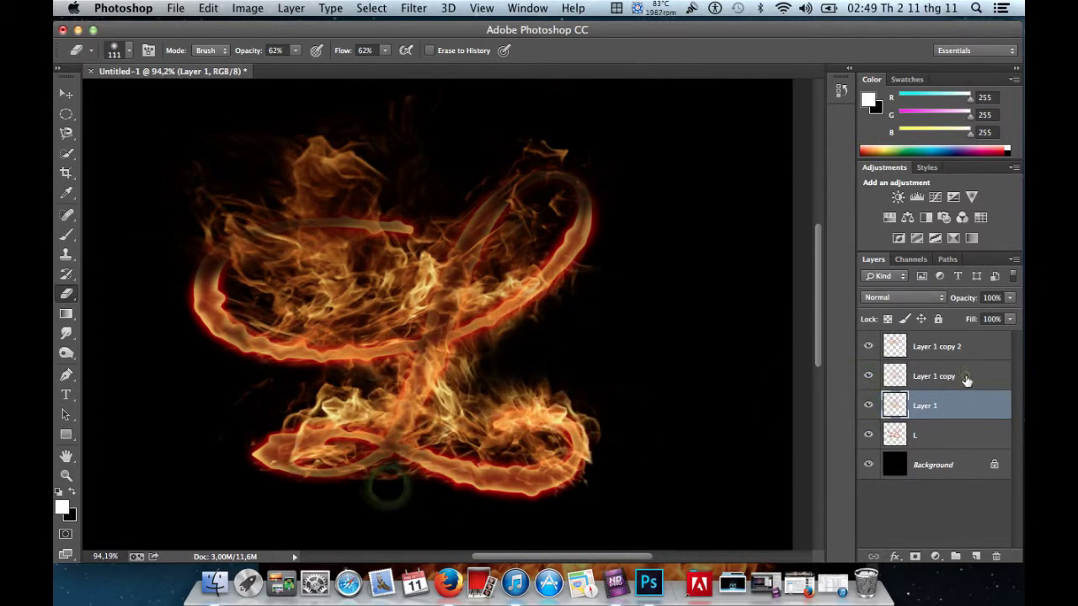
Select Layer 1 copy, erase its stray flames along the underside of the L's base, and compare both copy layers hidden and shown
click(964, 376)
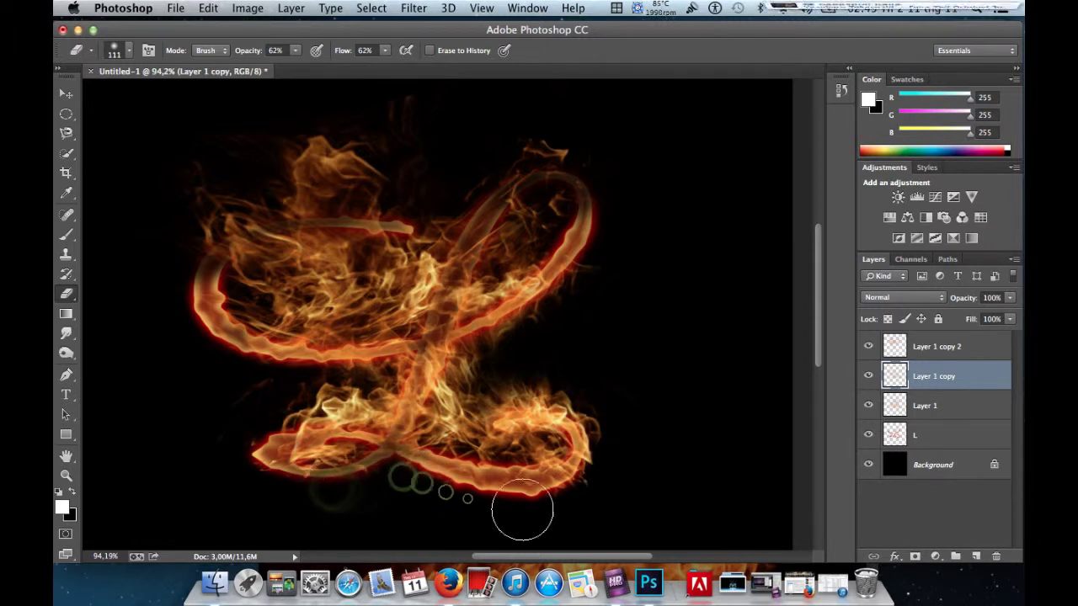
click(868, 377)
click(868, 376)
click(868, 346)
click(868, 346)
Check Layer 1 hidden and shown, select it and erase its flames below the L's base stroke and lower-left loop
click(868, 406)
click(868, 406)
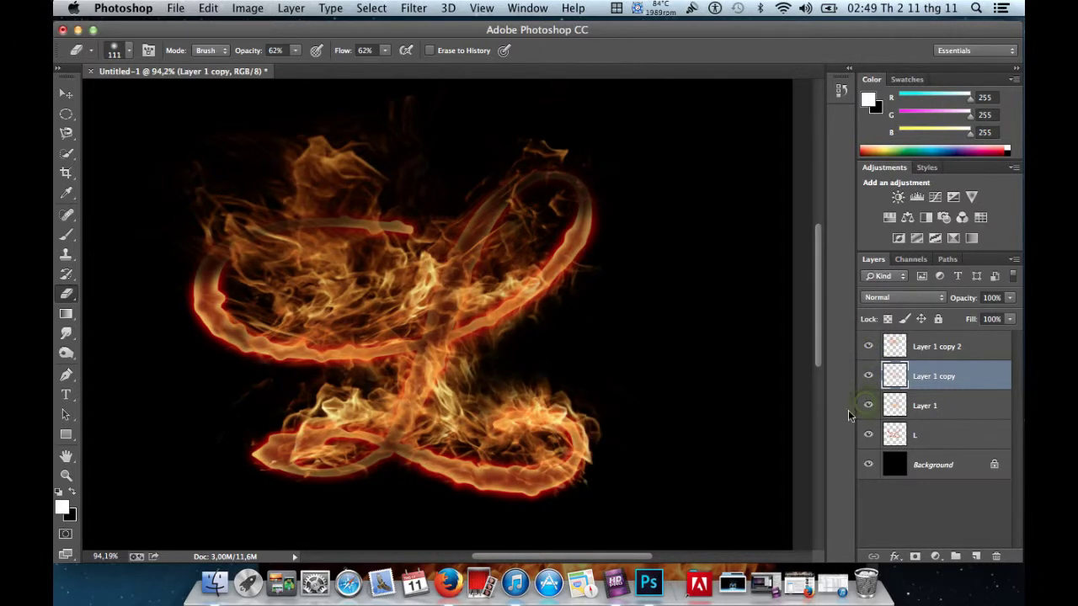
click(868, 406)
click(868, 406)
click(913, 407)
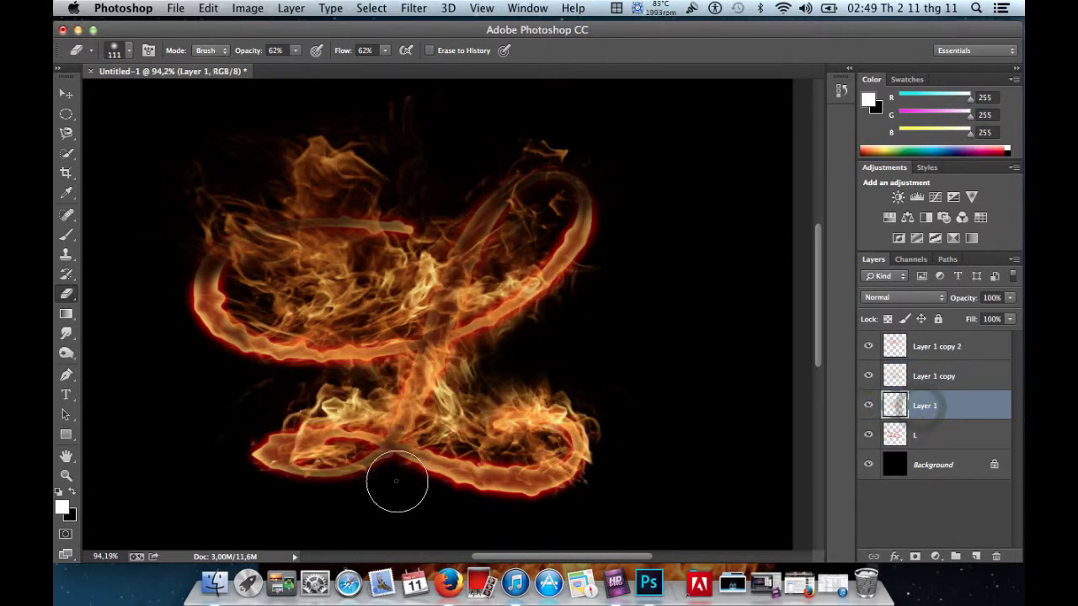
mouse_move(404, 479)
mouse_down()
mouse_move(468, 497)
mouse_move(597, 493)
mouse_up()
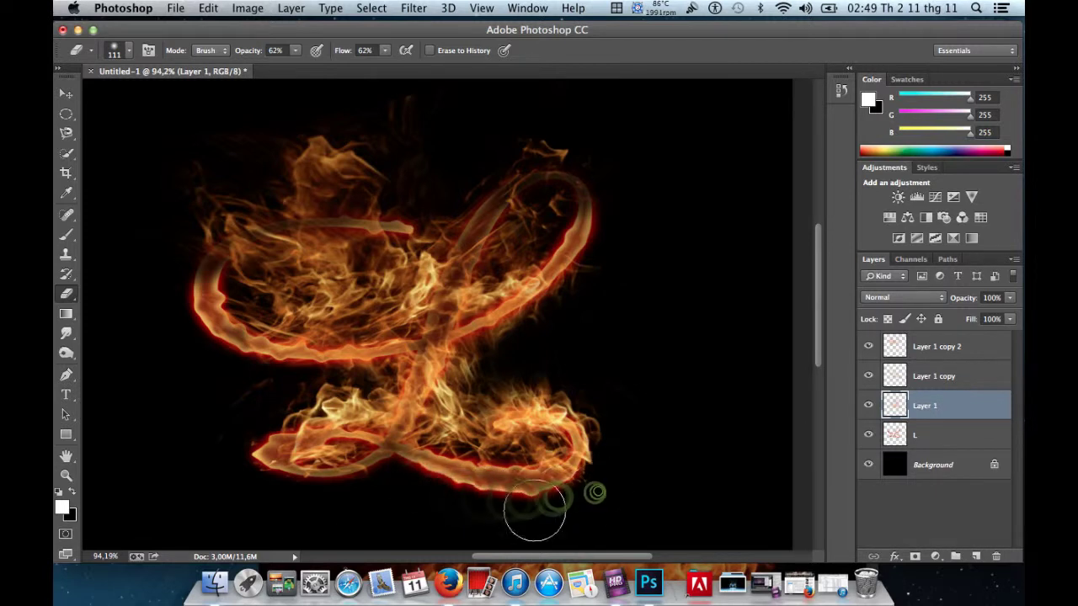
click(360, 482)
drag(304, 491, 293, 484)
drag(257, 478, 334, 497)
Select all layers from Layer 1 copy 2 down to Background and merge them into one layer
scroll(683, 402, down, 10)
scroll(701, 400, up, 7)
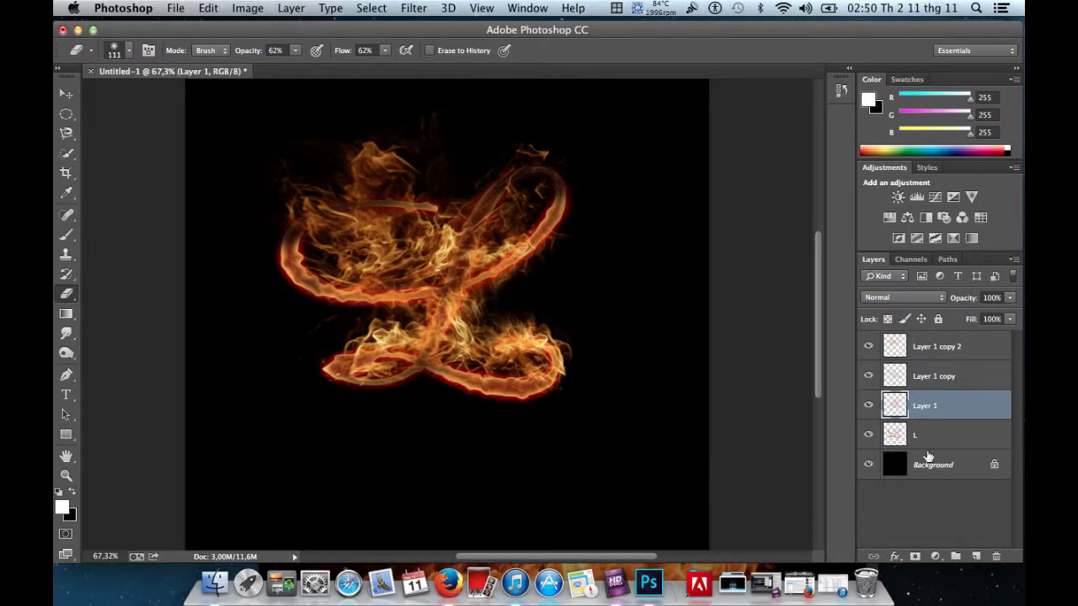
click(931, 355)
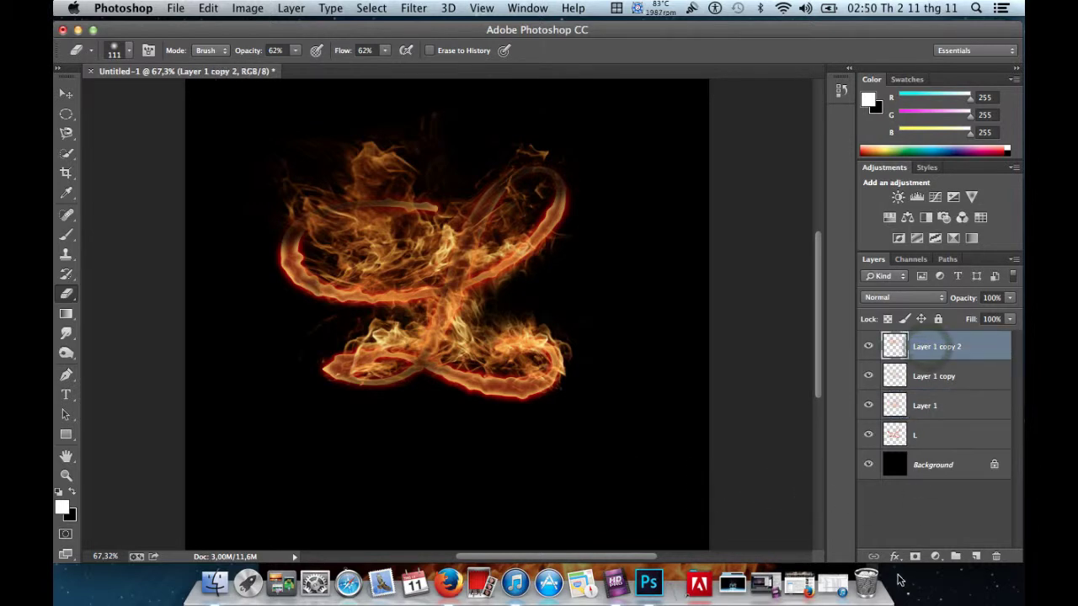
click(922, 476)
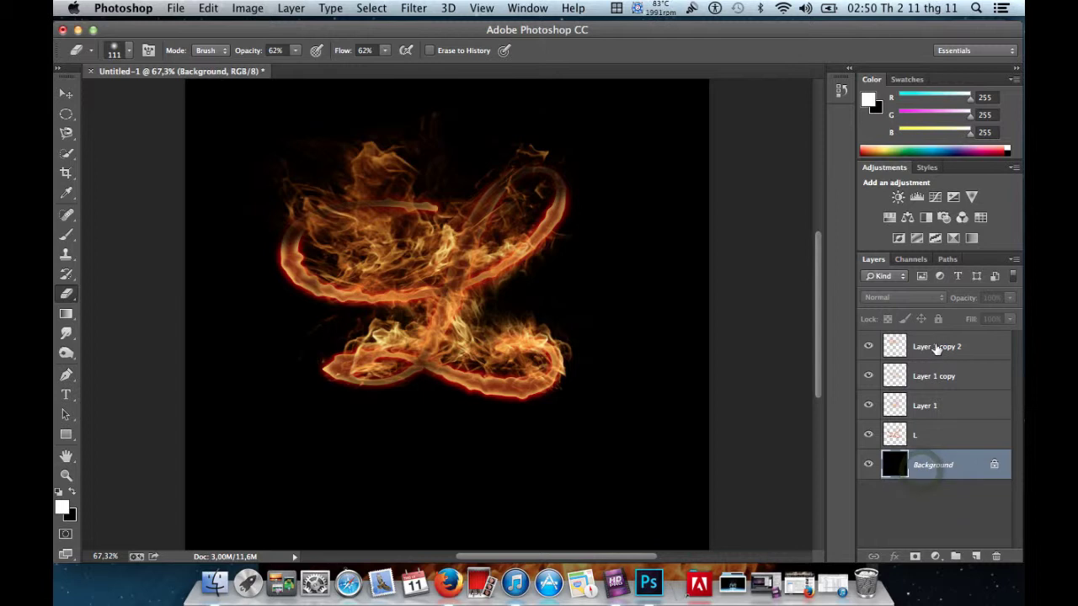
click(936, 349)
super+click(927, 470)
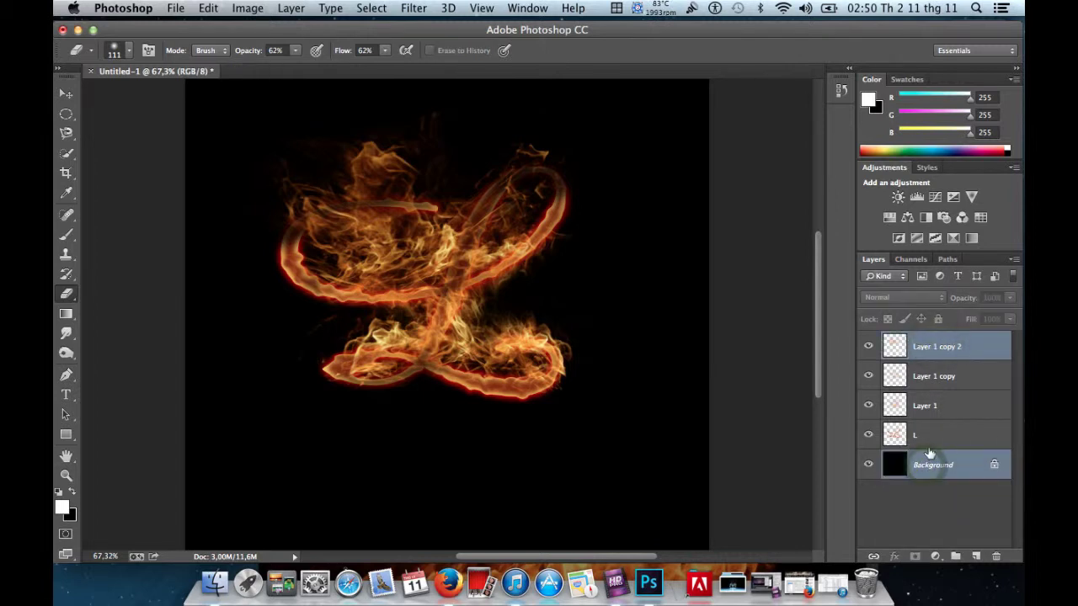
click(935, 361)
shift+click(935, 472)
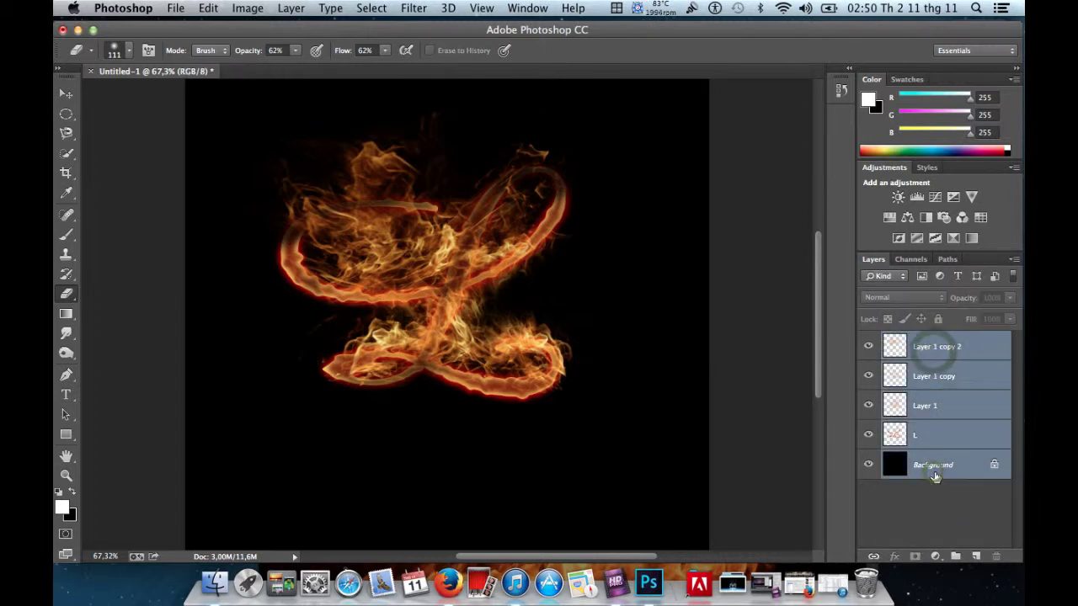
key(super+e)
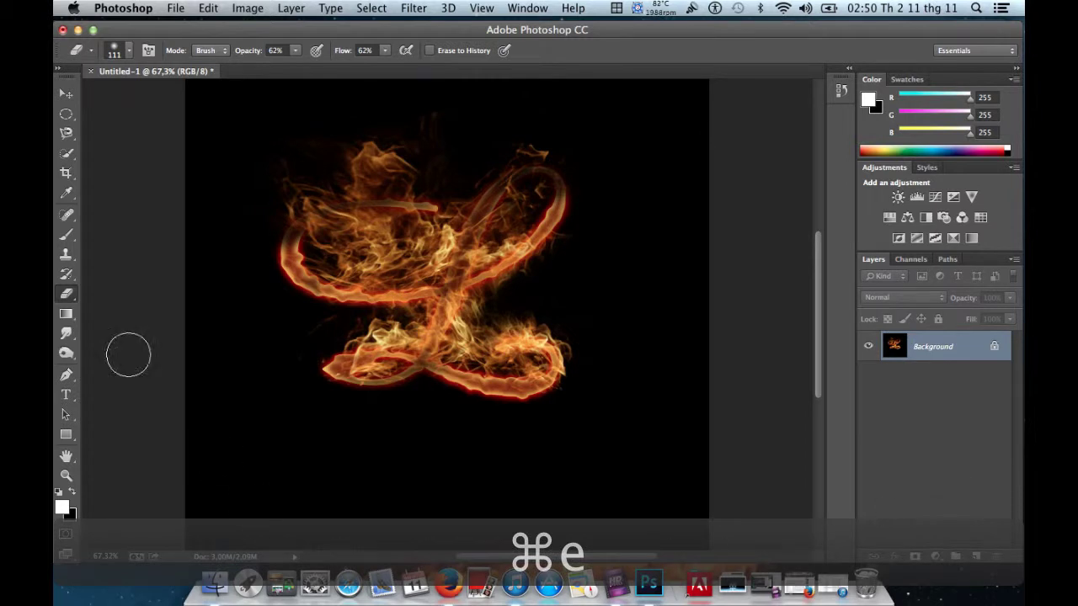